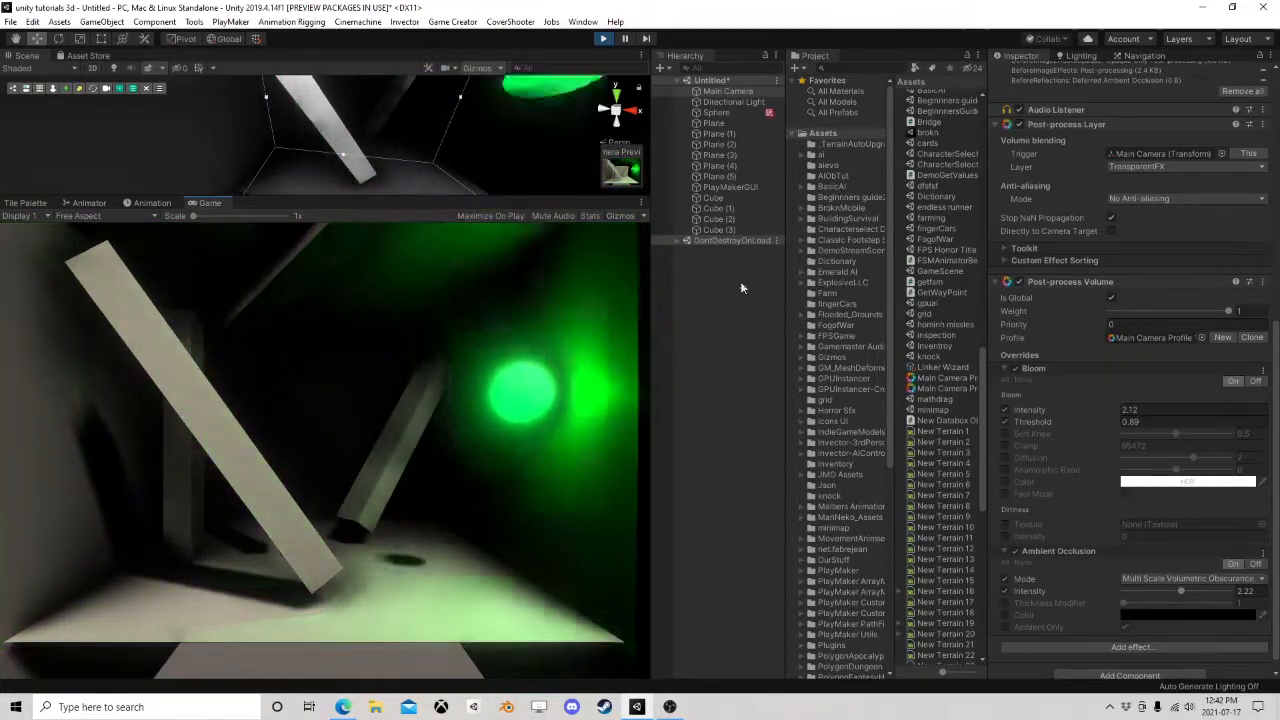
Exit play mode and review each plane that makes up the enclosed room around the sphere.
{"action": "left_click", "coordinate": [603, 39]}
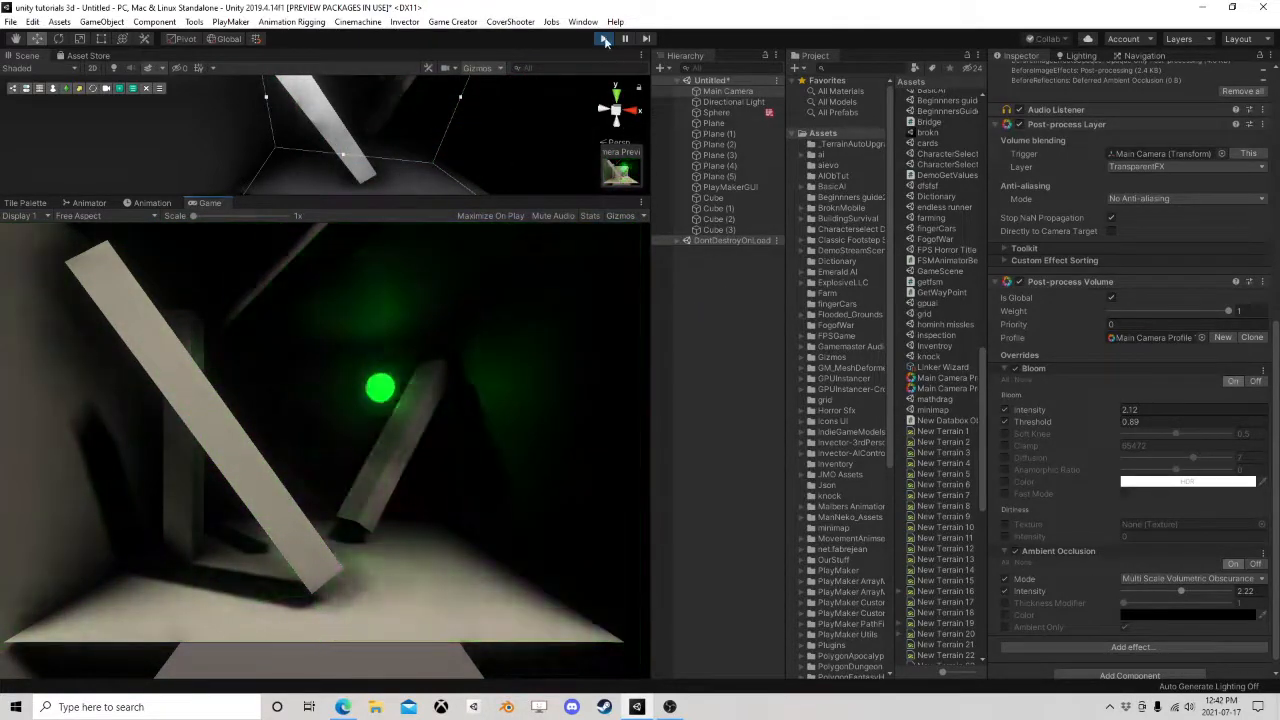
{"action": "left_click", "coordinate": [742, 125]}
{"action": "scroll", "coordinate": [420, 164], "scroll_direction": "down", "scroll_amount": 10}
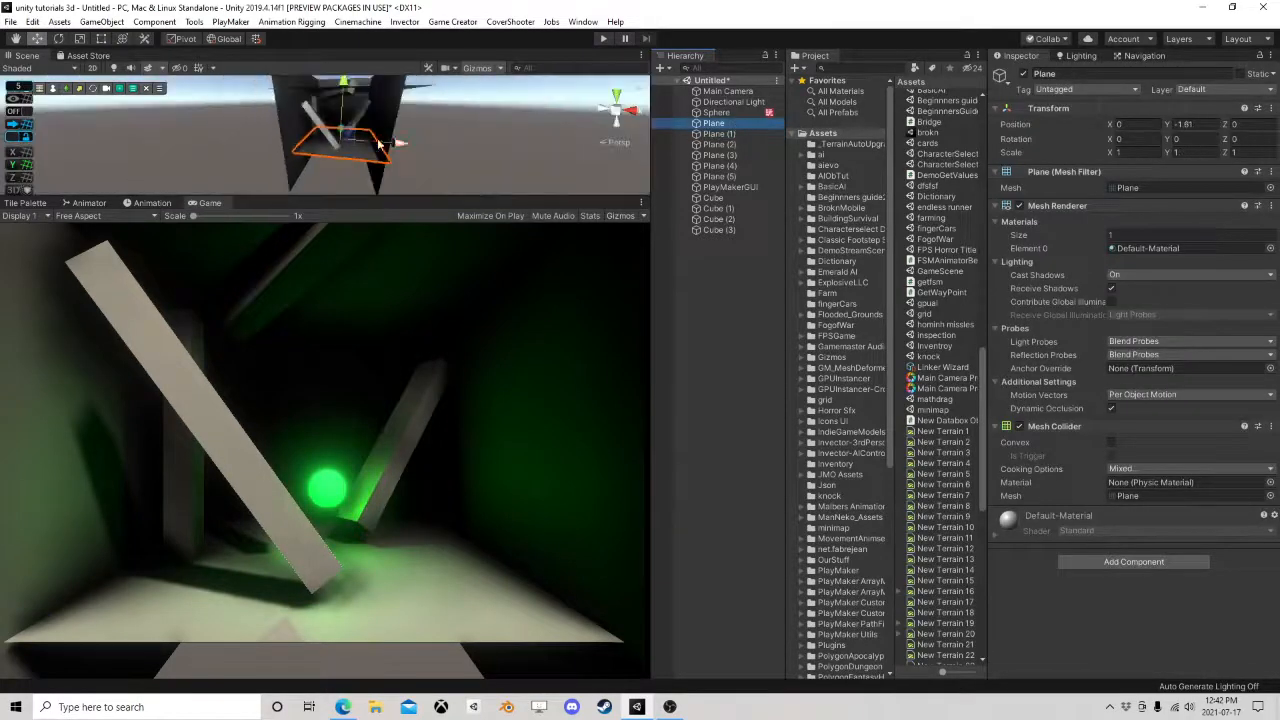
{"action": "right_click_drag", "start_coordinate": [400, 160], "coordinate": [460, 164]}
{"action": "middle_click_drag", "start_coordinate": [315, 158], "coordinate": [347, 163]}
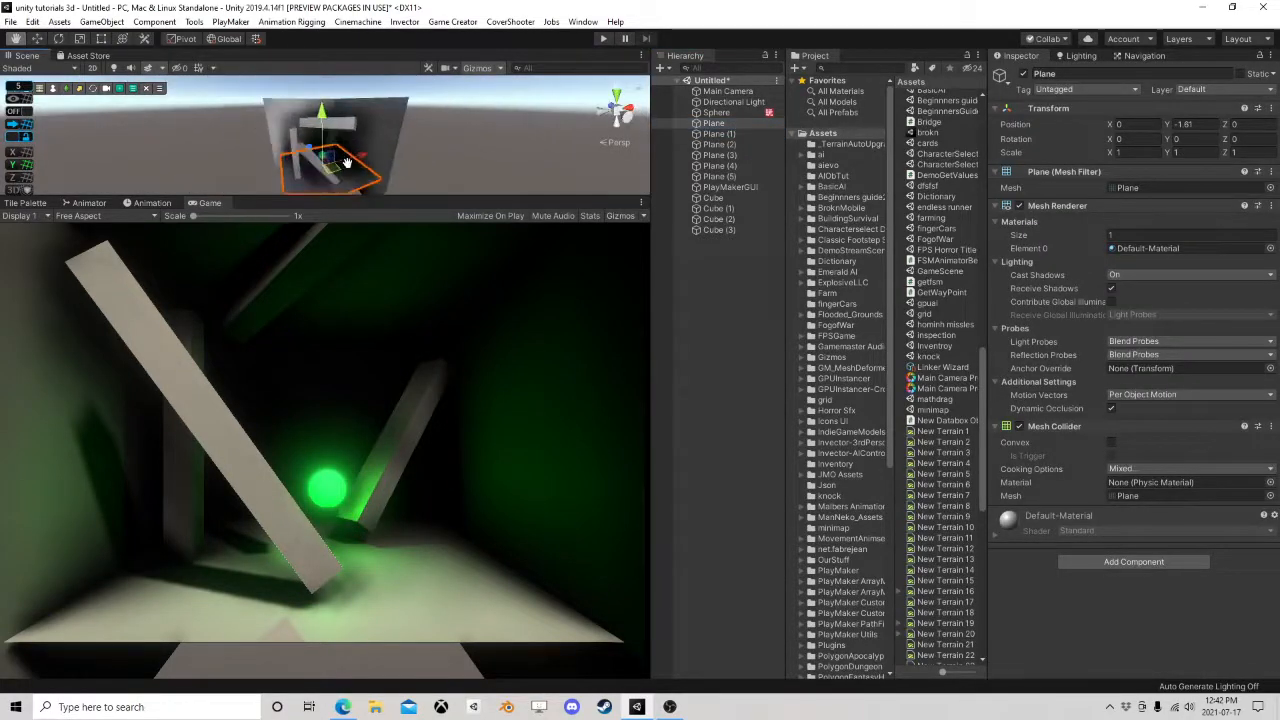
{"action": "left_click", "coordinate": [718, 135]}
{"action": "left_click", "coordinate": [714, 146]}
{"action": "left_click", "coordinate": [712, 157]}
{"action": "left_click", "coordinate": [715, 168]}
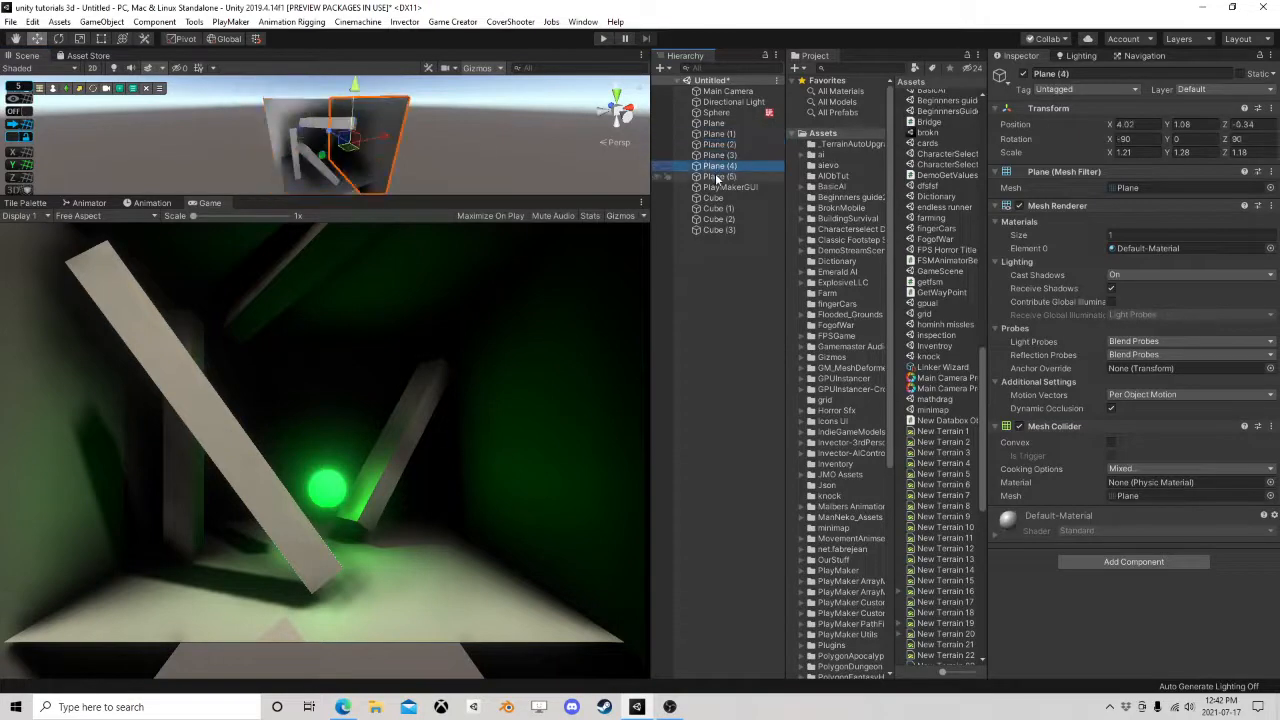
{"action": "left_click", "coordinate": [716, 177]}
Examine the room's interior and its outer walls in the Scene view from several angles.
{"action": "right_click_drag", "start_coordinate": [330, 140], "coordinate": [440, 150]}
{"action": "middle_click_drag", "start_coordinate": [400, 150], "coordinate": [320, 148]}
{"action": "right_click_drag", "start_coordinate": [340, 145], "coordinate": [240, 140]}
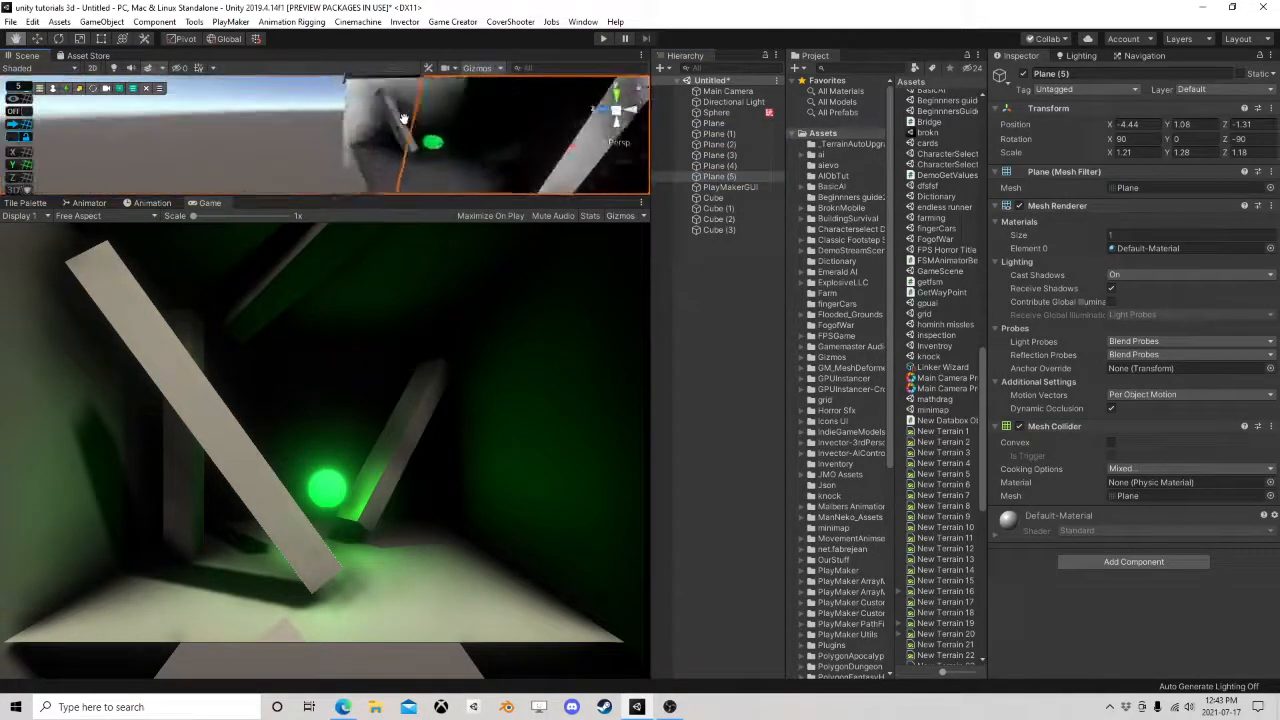
{"action": "middle_click_drag", "start_coordinate": [400, 150], "coordinate": [411, 111]}
{"action": "right_click_drag", "start_coordinate": [411, 111], "coordinate": [184, 145]}
{"action": "middle_click_drag", "start_coordinate": [475, 130], "coordinate": [350, 150]}
{"action": "right_click_drag", "start_coordinate": [350, 150], "coordinate": [304, 131]}
{"action": "scroll", "coordinate": [347, 141], "scroll_direction": "up", "scroll_amount": 4}
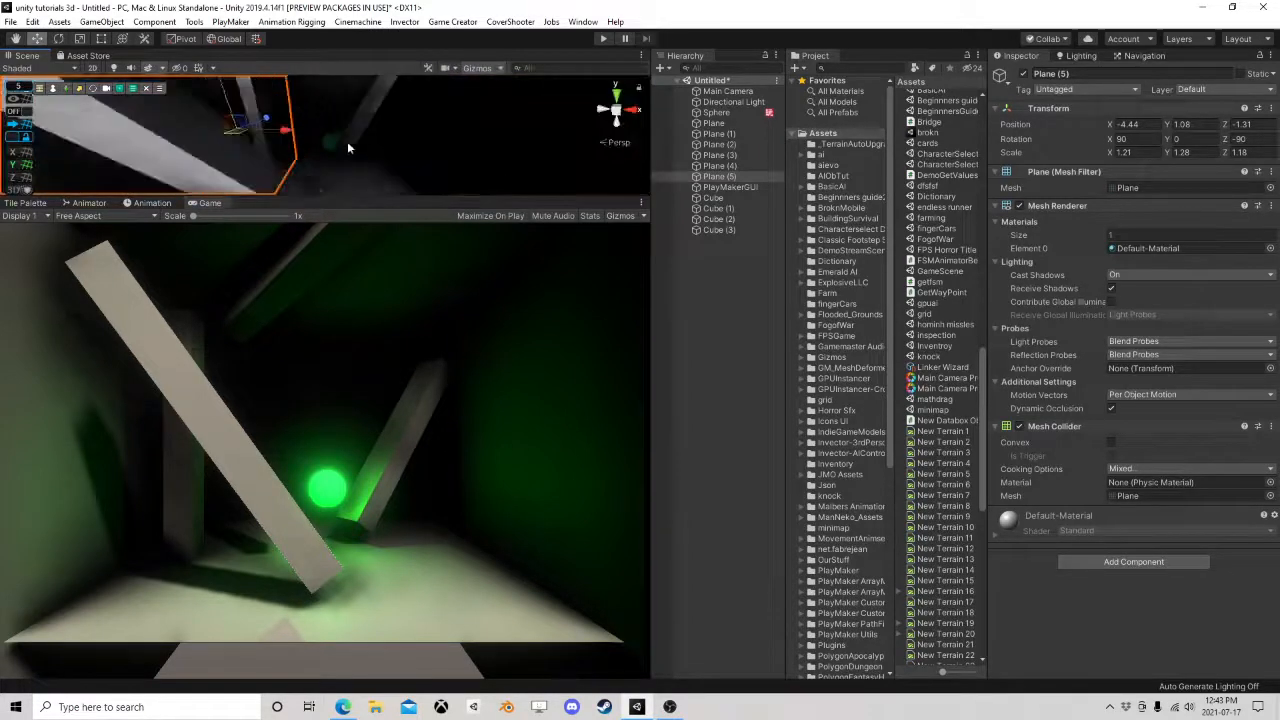
{"action": "middle_click_drag", "start_coordinate": [347, 141], "coordinate": [370, 130]}
{"action": "right_click_drag", "start_coordinate": [370, 130], "coordinate": [374, 160]}
{"action": "scroll", "coordinate": [400, 160], "scroll_direction": "down", "scroll_amount": 3}
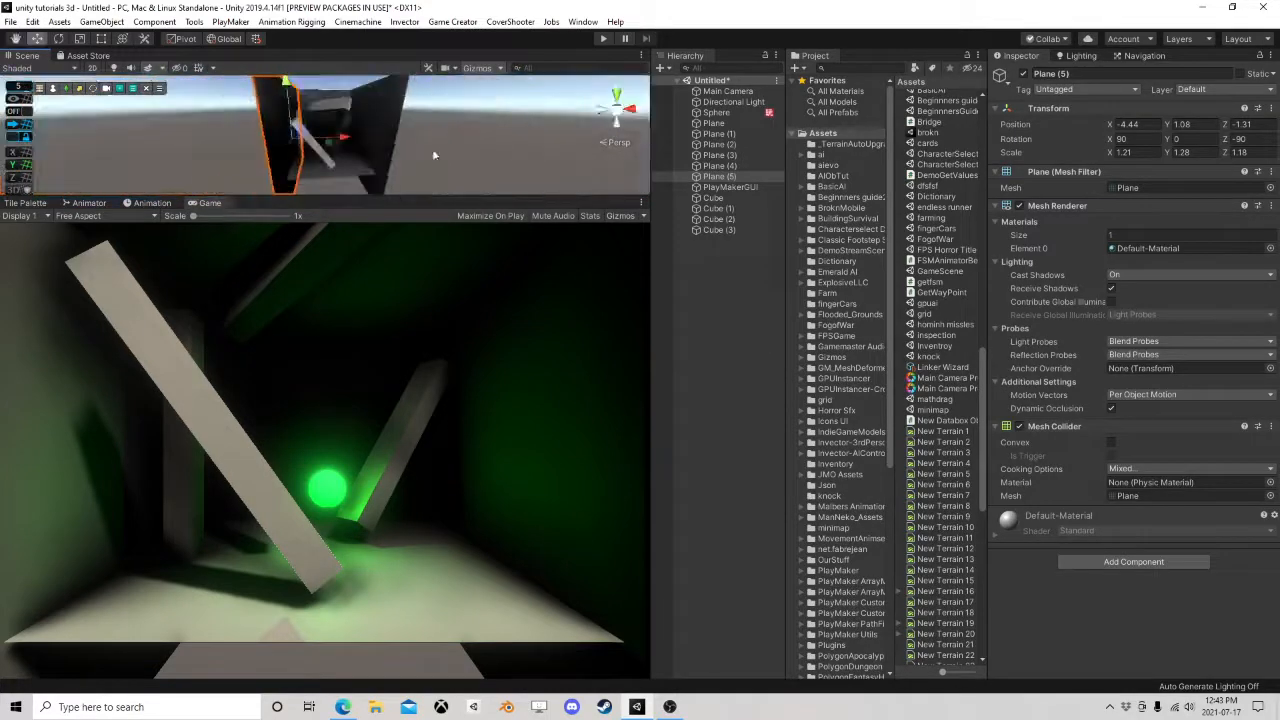
{"action": "scroll", "coordinate": [380, 135], "scroll_direction": "up", "scroll_amount": 2}
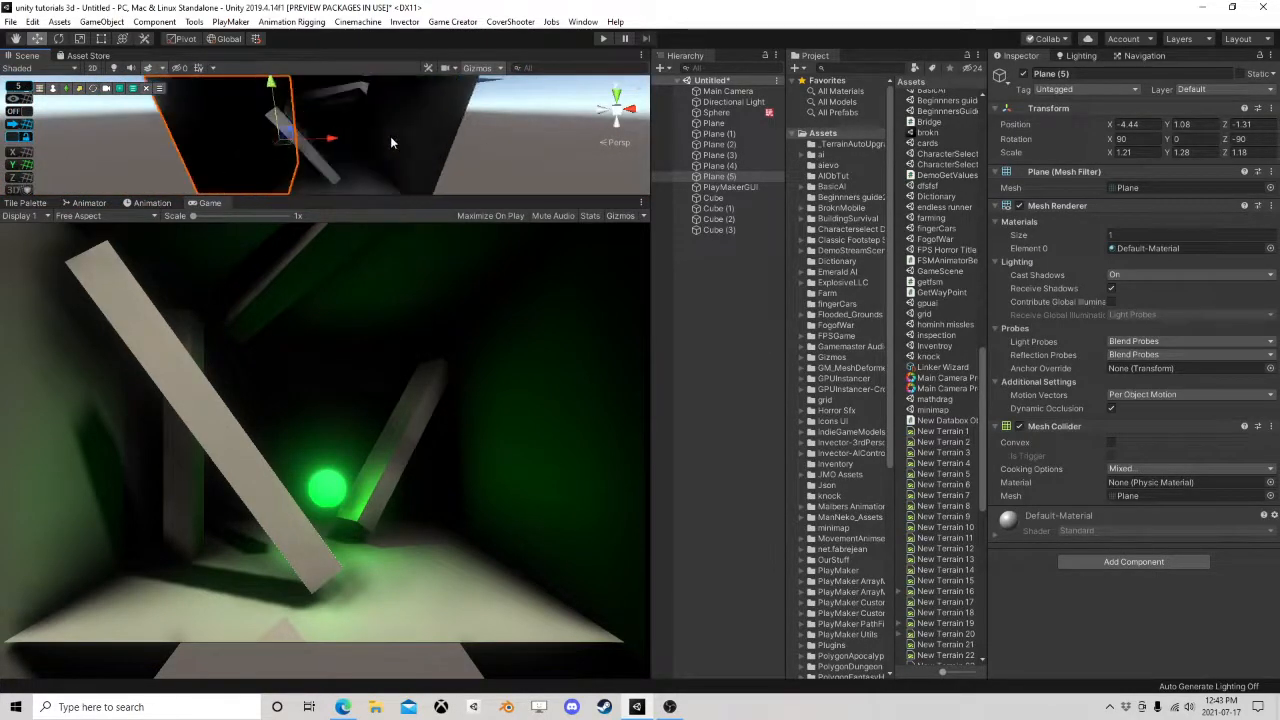
Turn off the Scene view's effects and enlarge the Scene view with the Sphere selected.
{"action": "left_click", "coordinate": [147, 69]}
{"action": "scroll", "coordinate": [430, 142], "scroll_direction": "up", "scroll_amount": 5}
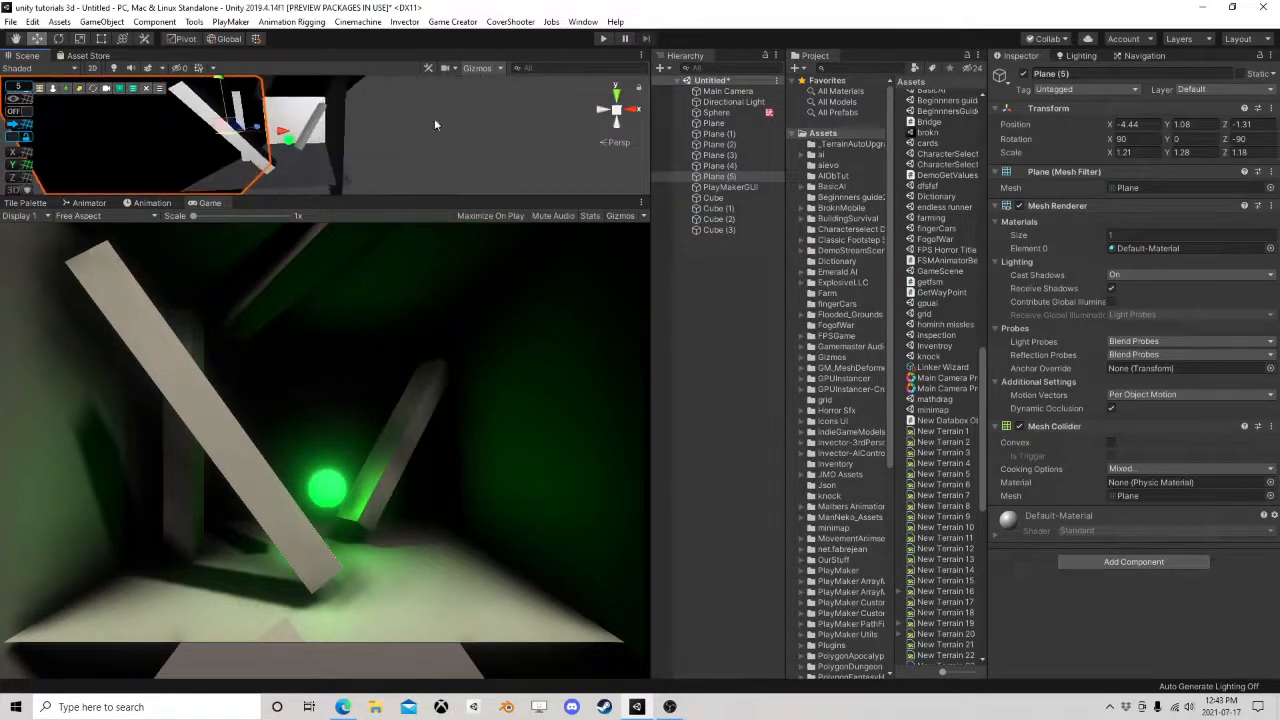
{"action": "left_click", "coordinate": [716, 112]}
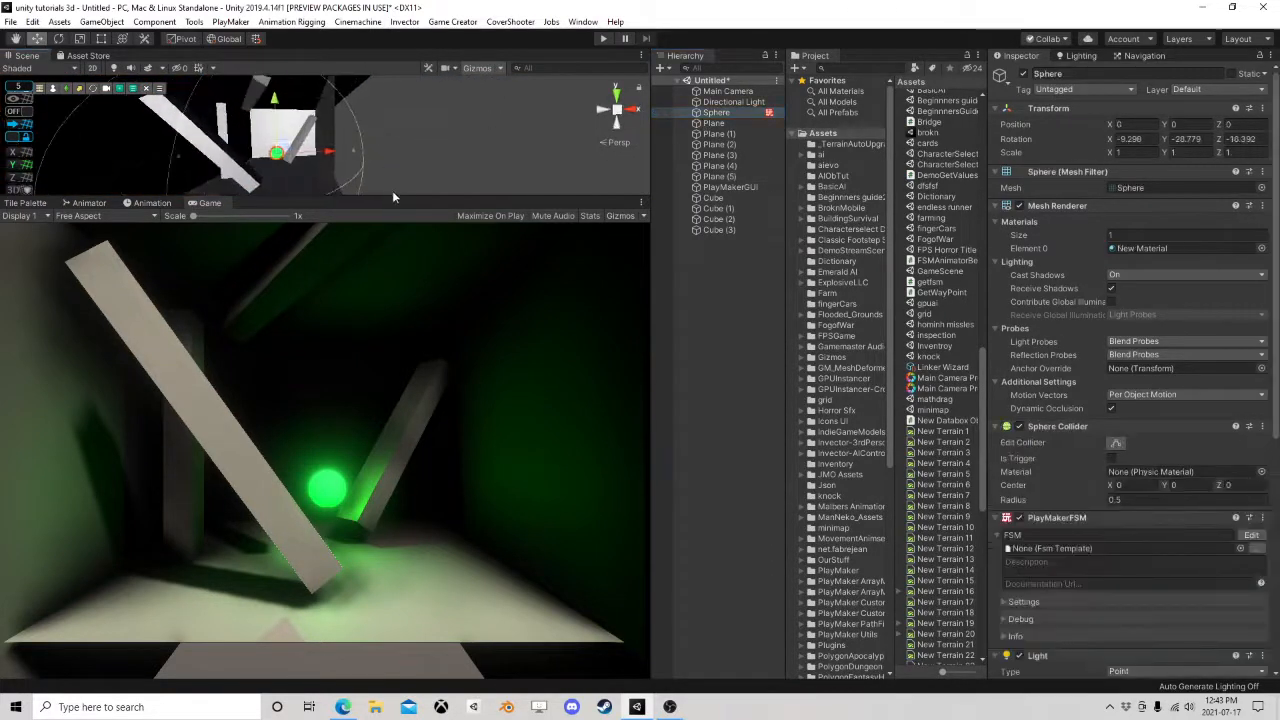
{"action": "left_click_drag", "start_coordinate": [397, 197], "coordinate": [390, 372]}
{"action": "middle_click_drag", "start_coordinate": [322, 311], "coordinate": [400, 225]}
{"action": "scroll", "coordinate": [1074, 602], "scroll_direction": "down", "scroll_amount": 5}
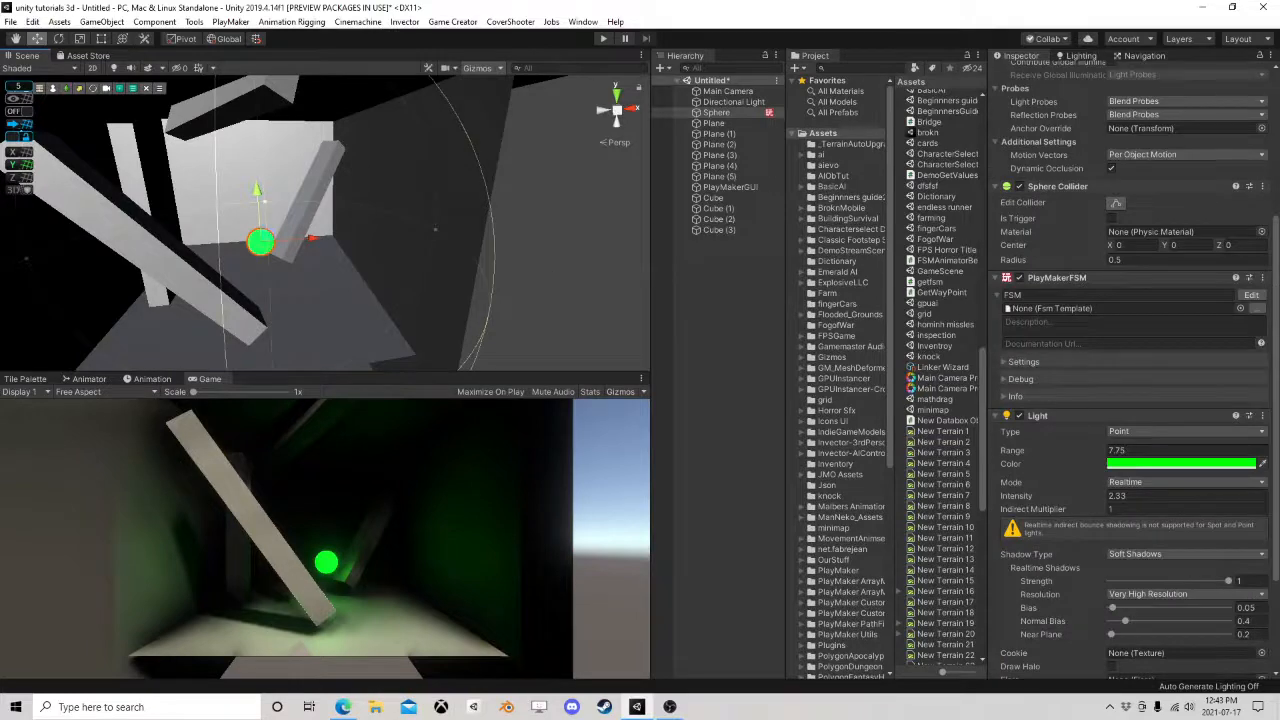
Remove the PlayMakerFSM component from the Sphere and briefly run the scene without it.
{"action": "right_click", "coordinate": [1087, 283]}
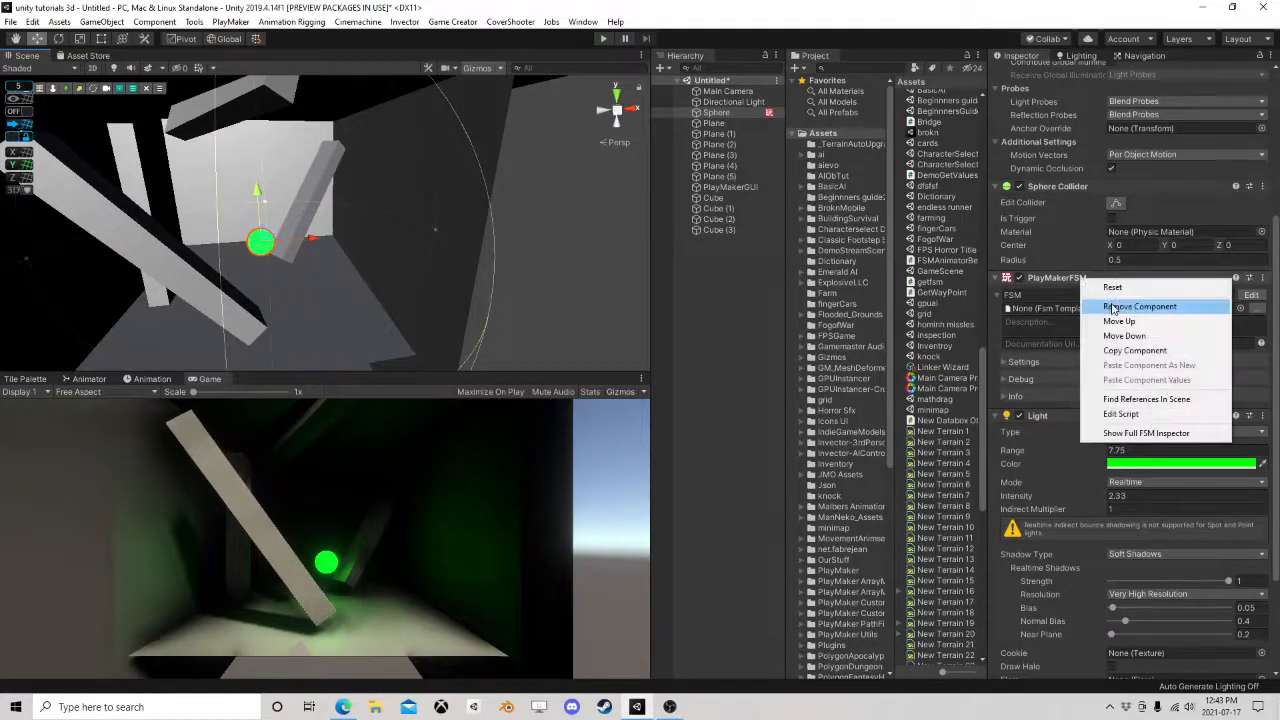
{"action": "left_click", "coordinate": [1120, 309]}
{"action": "scroll", "coordinate": [1022, 318], "scroll_direction": "up", "scroll_amount": 5}
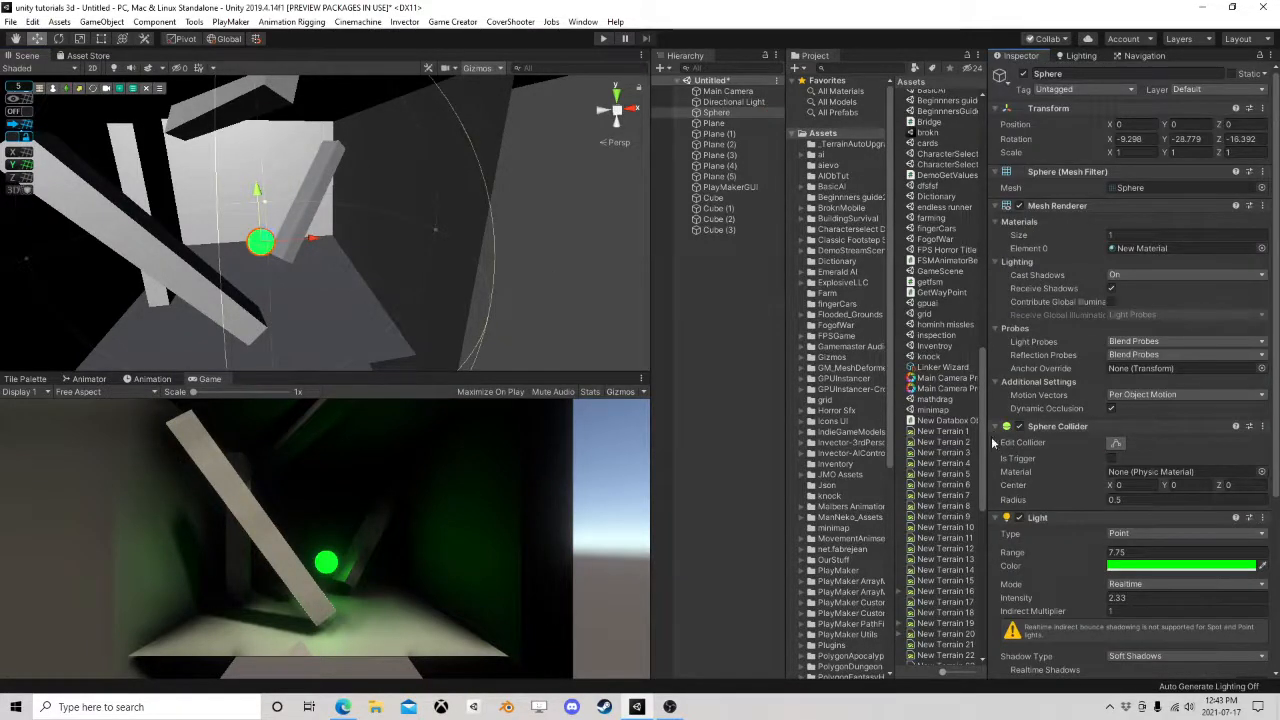
{"action": "left_click", "coordinate": [998, 428]}
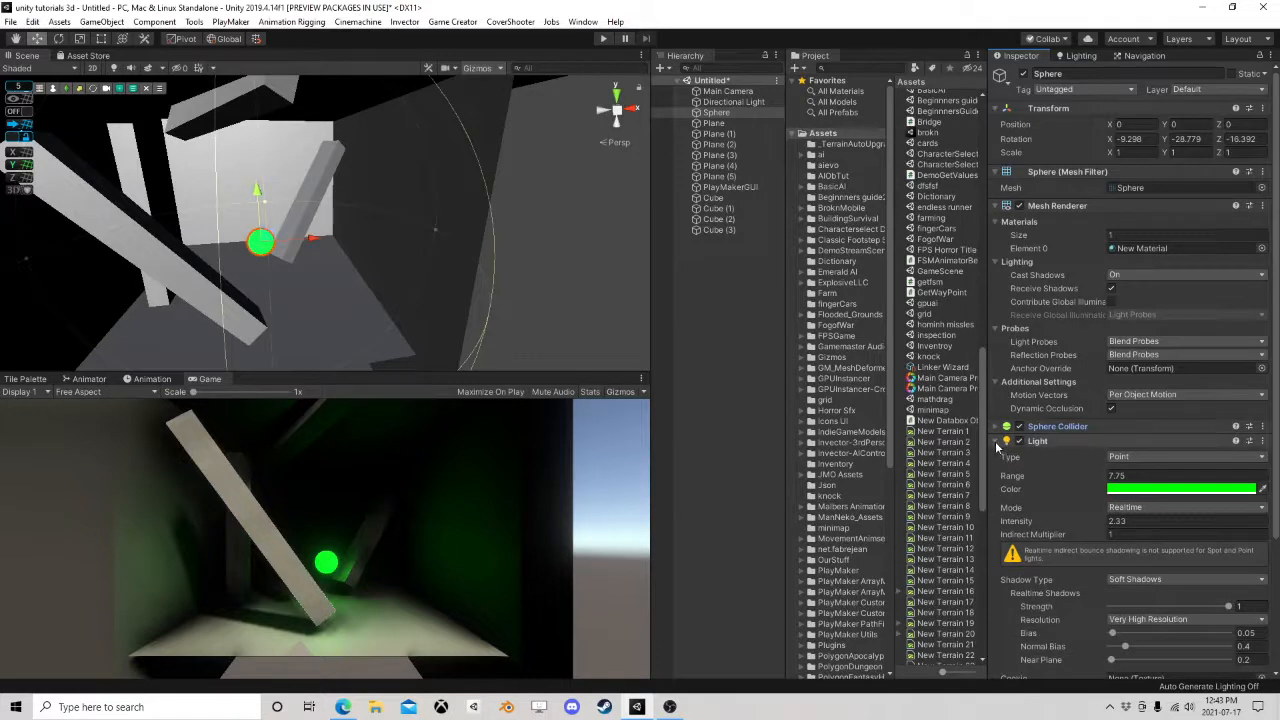
{"action": "left_click", "coordinate": [997, 442]}
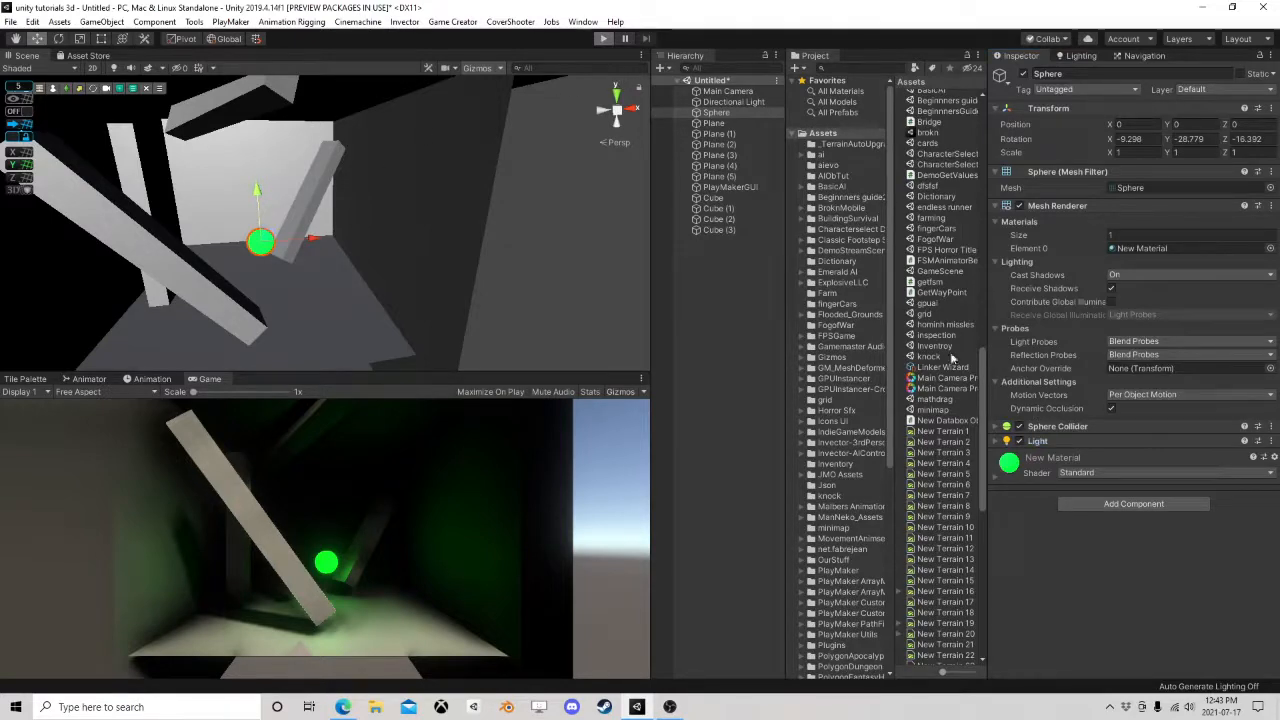
{"action": "left_click", "coordinate": [604, 38]}
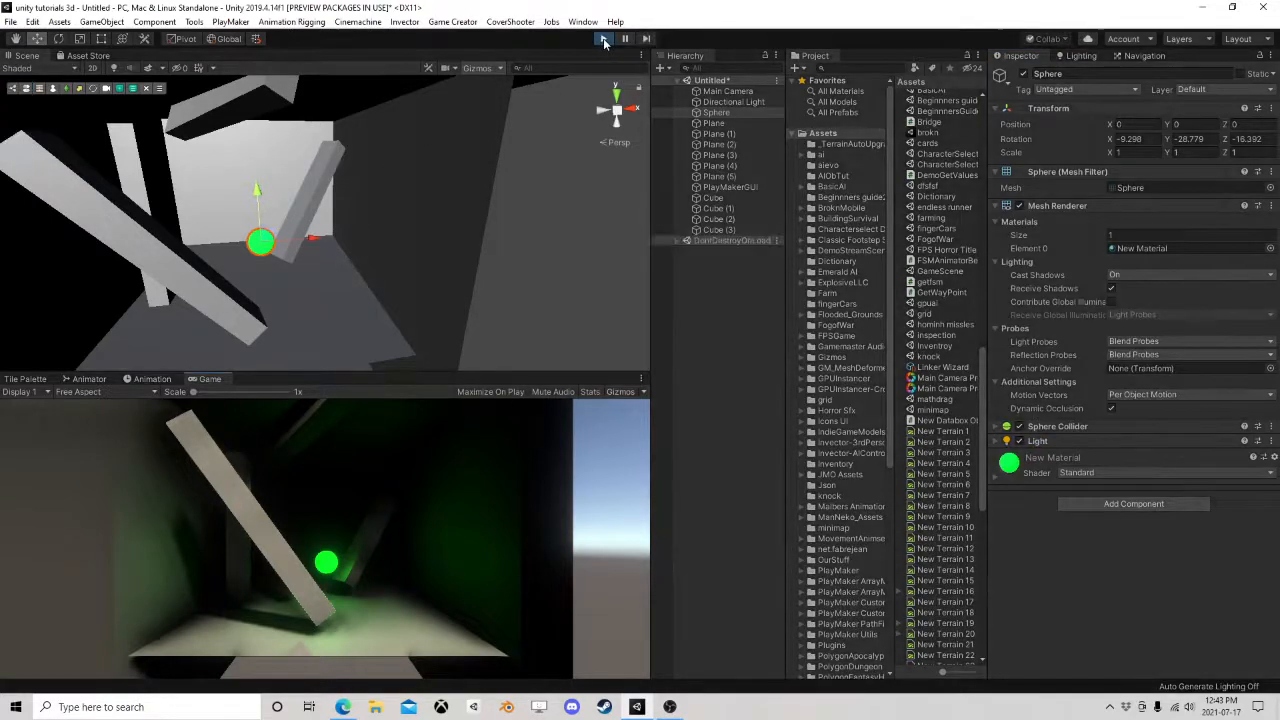
{"action": "left_click", "coordinate": [604, 39]}
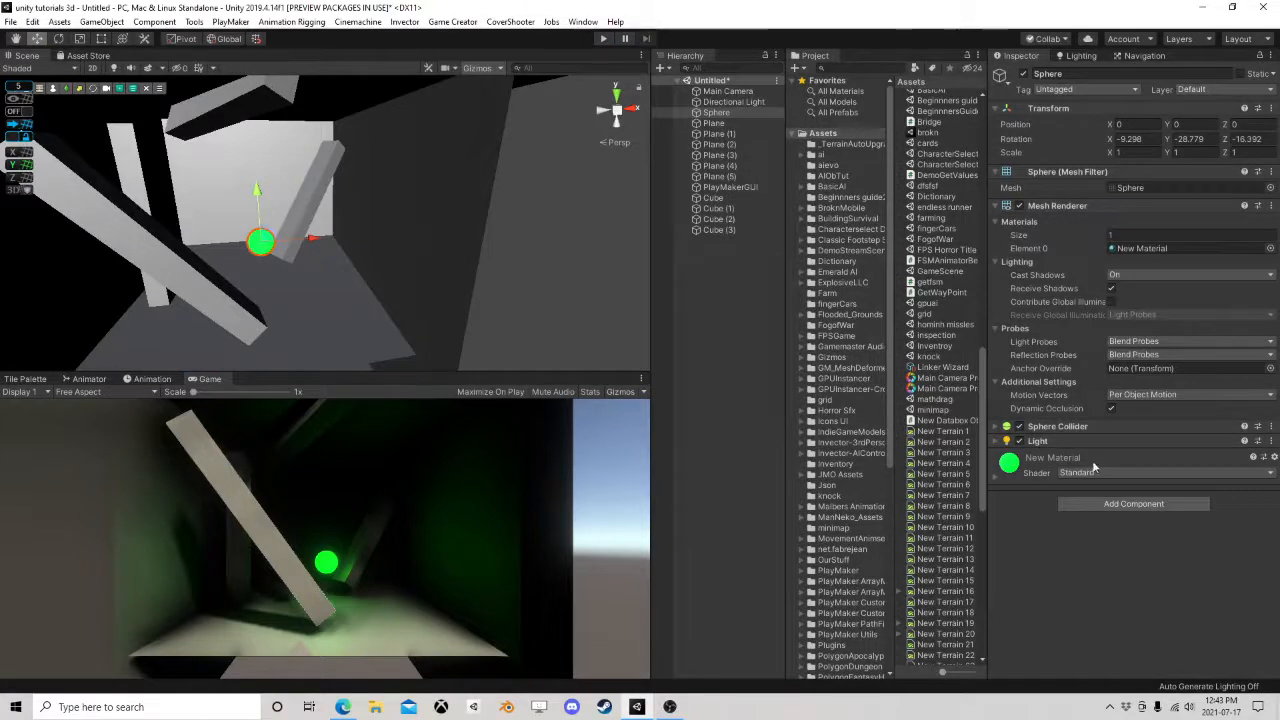
Add a new PlayMakerFSM component to the Sphere.
{"action": "left_click", "coordinate": [1136, 505]}
{"action": "type", "text": "pos"}
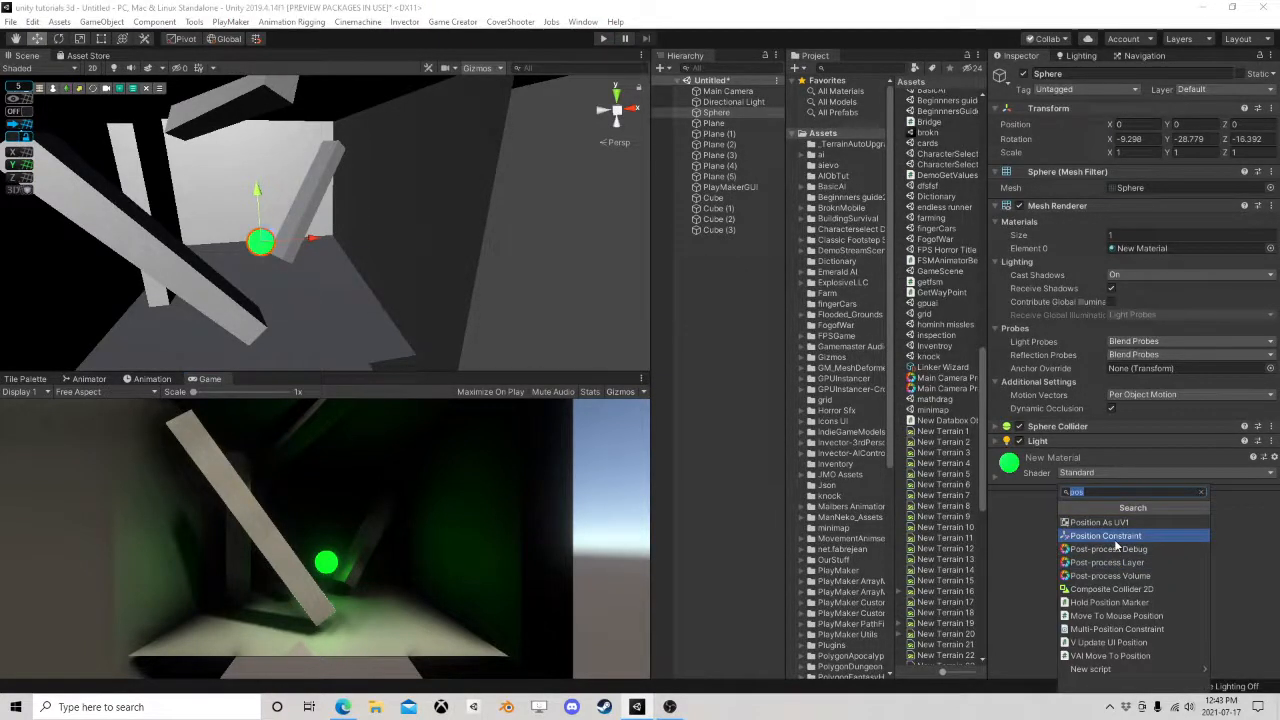
{"action": "type", "text": "fsm"}
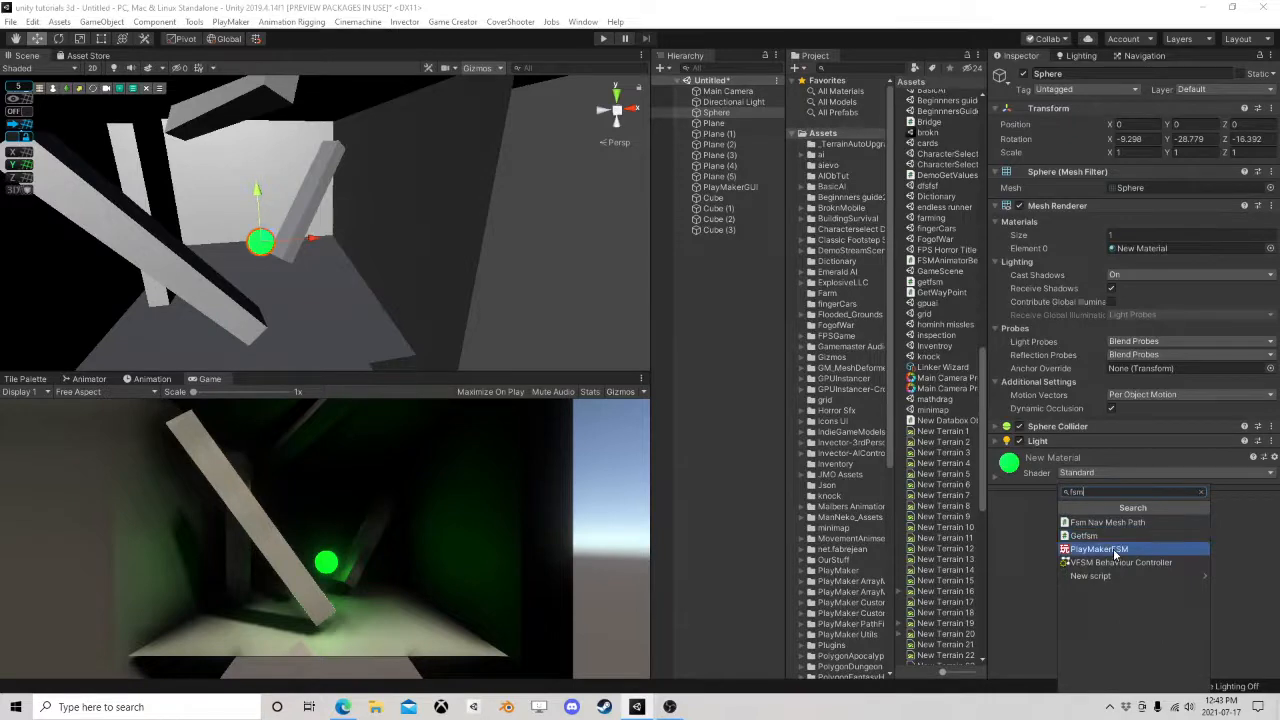
{"action": "left_click", "coordinate": [1112, 549]}
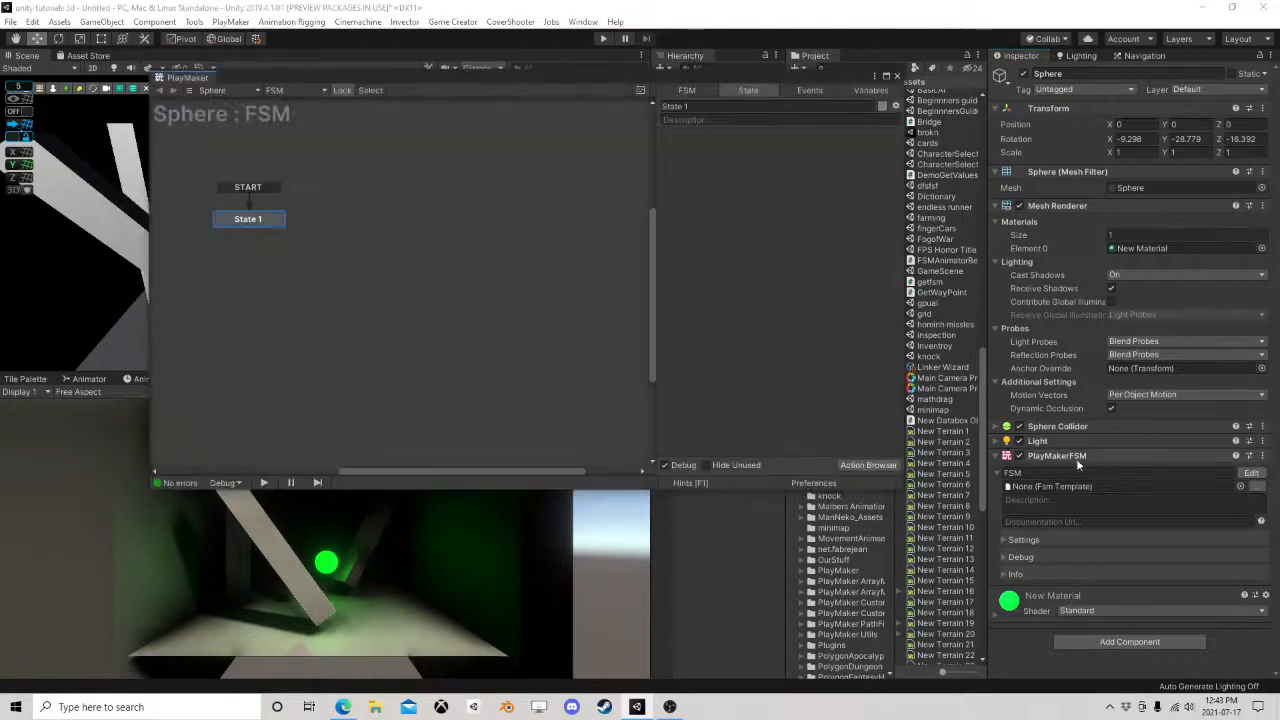
Add a Translate action to State 1 and set its Z value to 7.
{"action": "left_click", "coordinate": [890, 466]}
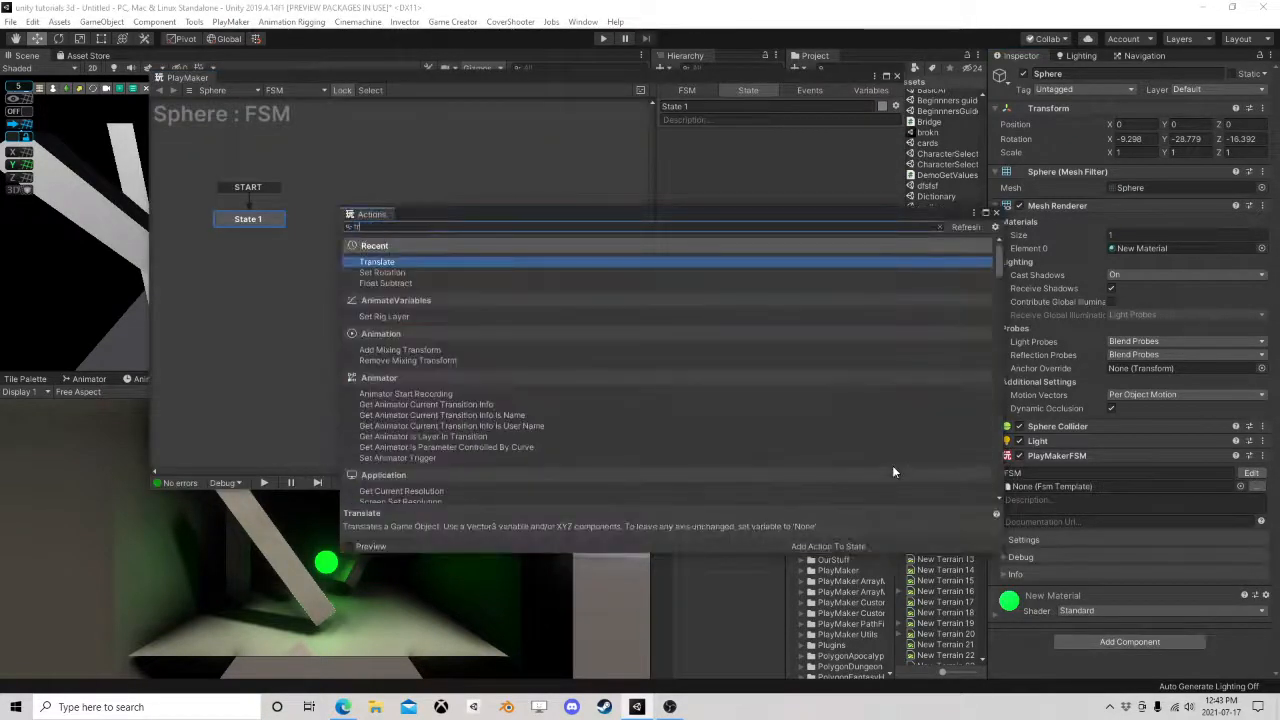
{"action": "double_click", "coordinate": [408, 263]}
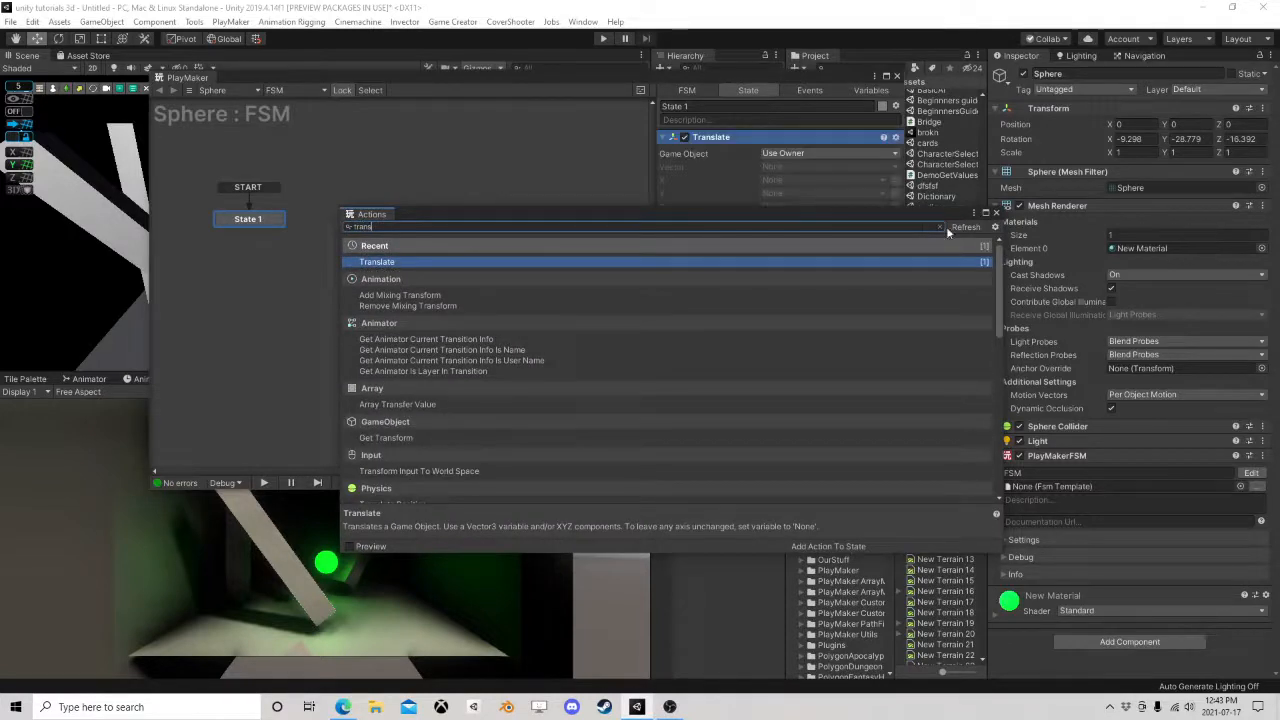
{"action": "left_click", "coordinate": [994, 214]}
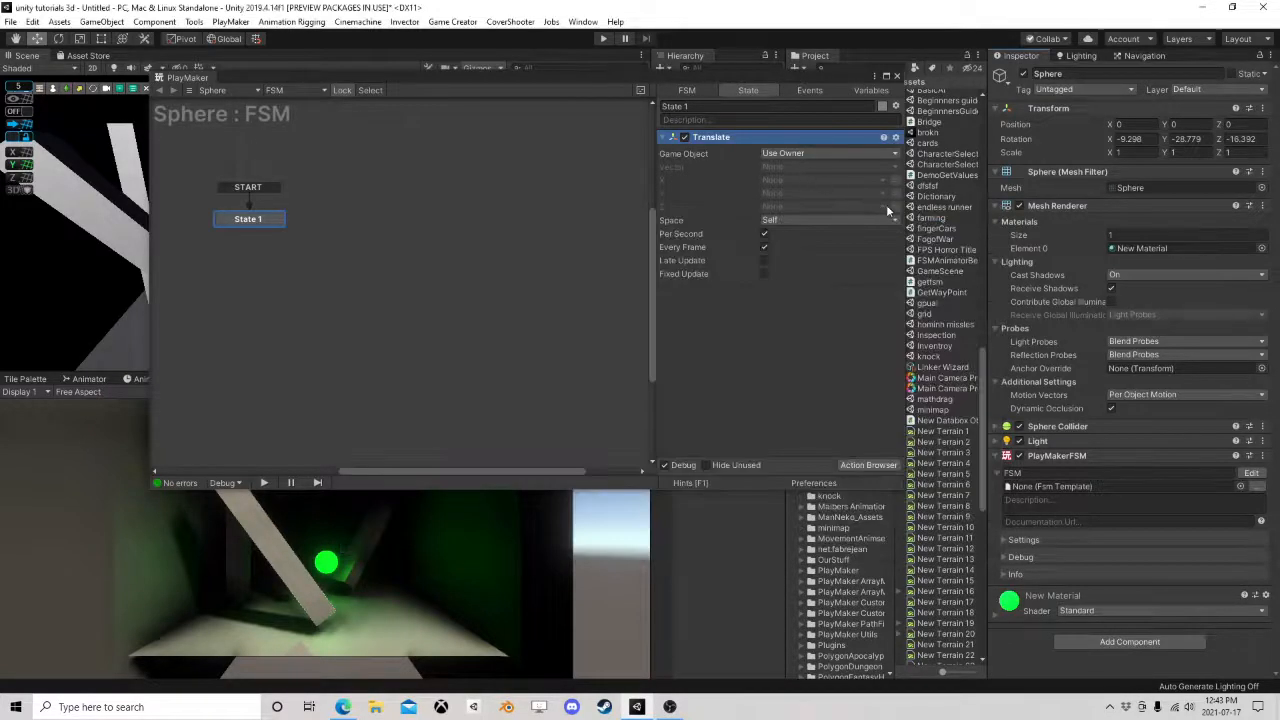
{"action": "left_click", "coordinate": [887, 207]}
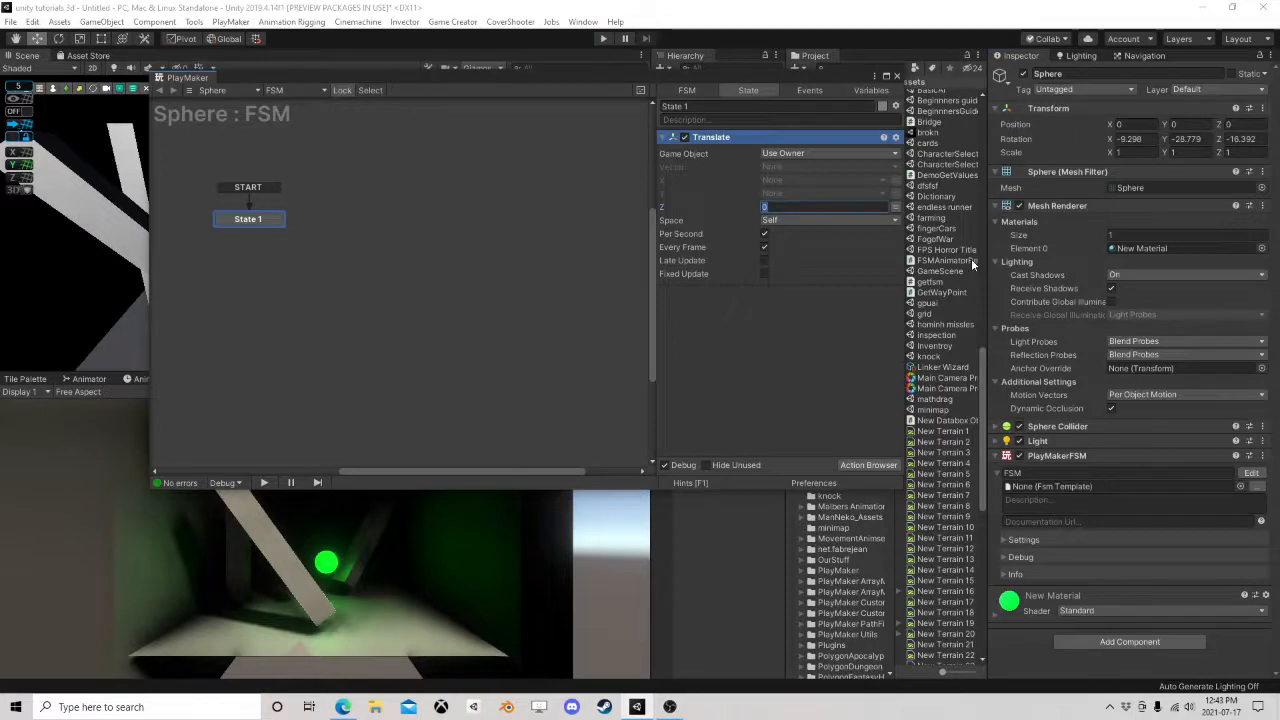
{"action": "type", "text": "7"}
Add a Raycast action to State 1 of the Sphere's FSM.
{"action": "left_click", "coordinate": [884, 465]}
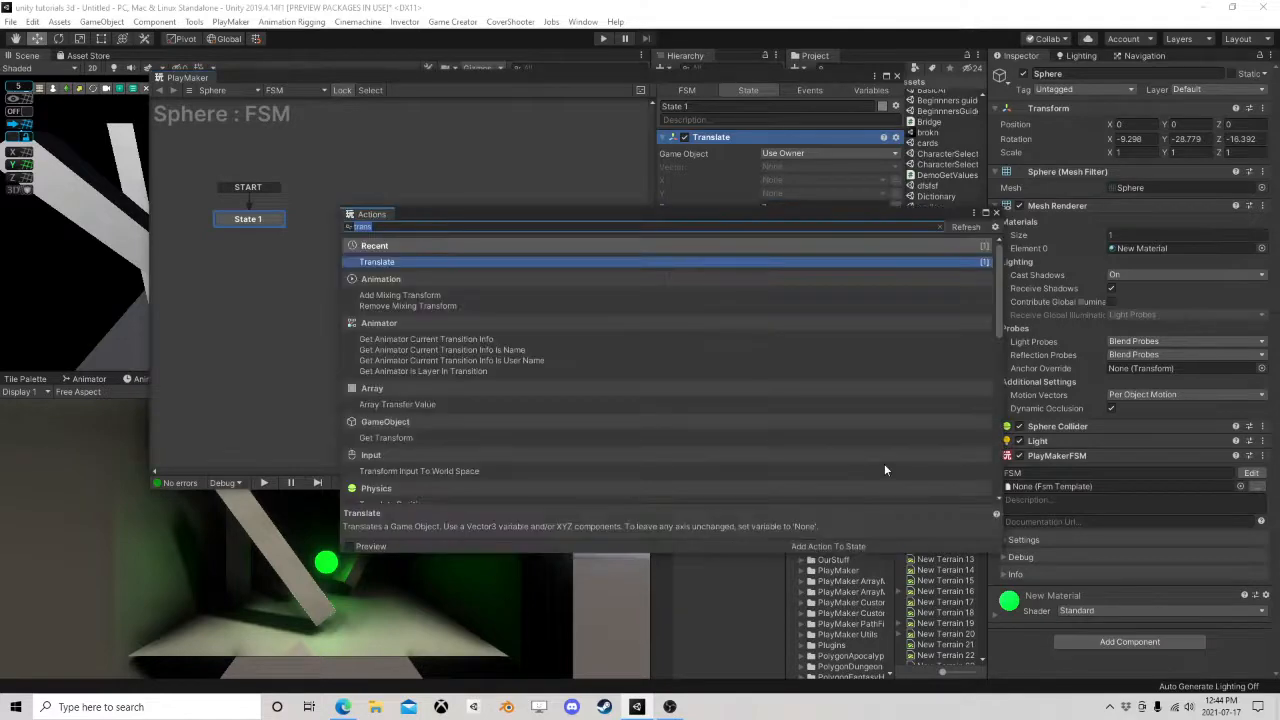
{"action": "type", "text": "raycast"}
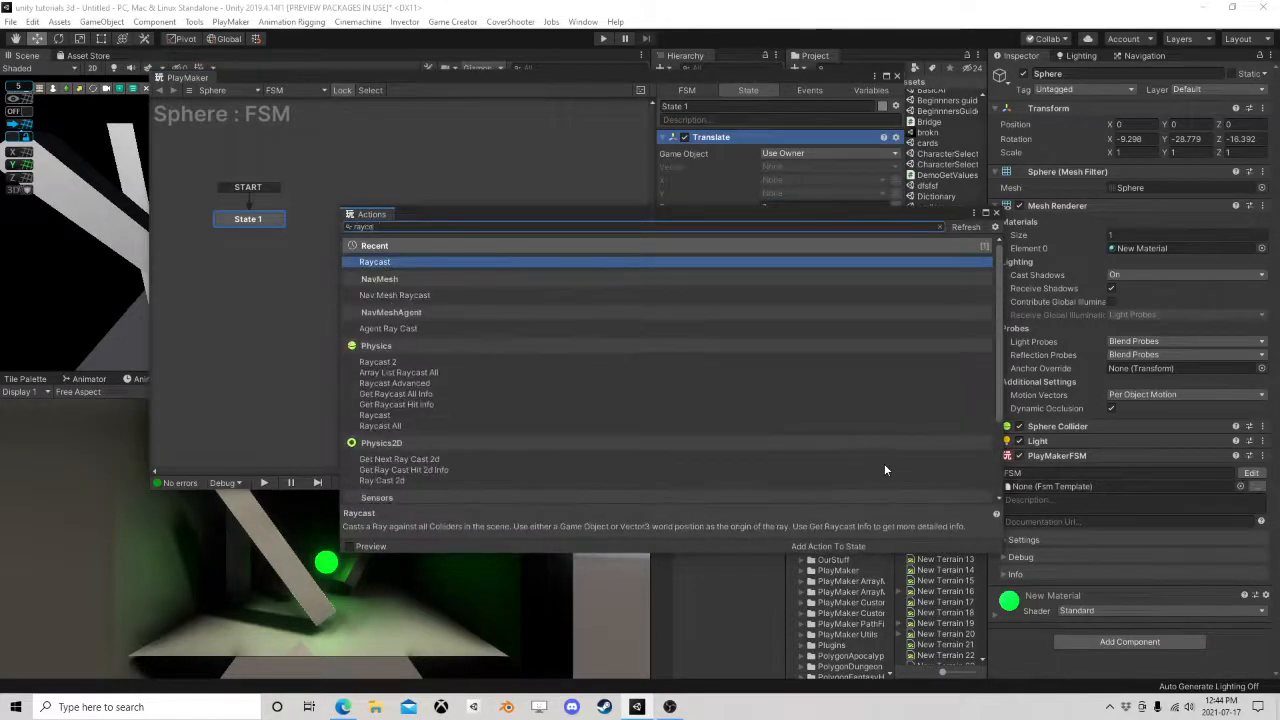
{"action": "double_click", "coordinate": [438, 261]}
{"action": "left_click", "coordinate": [988, 213]}
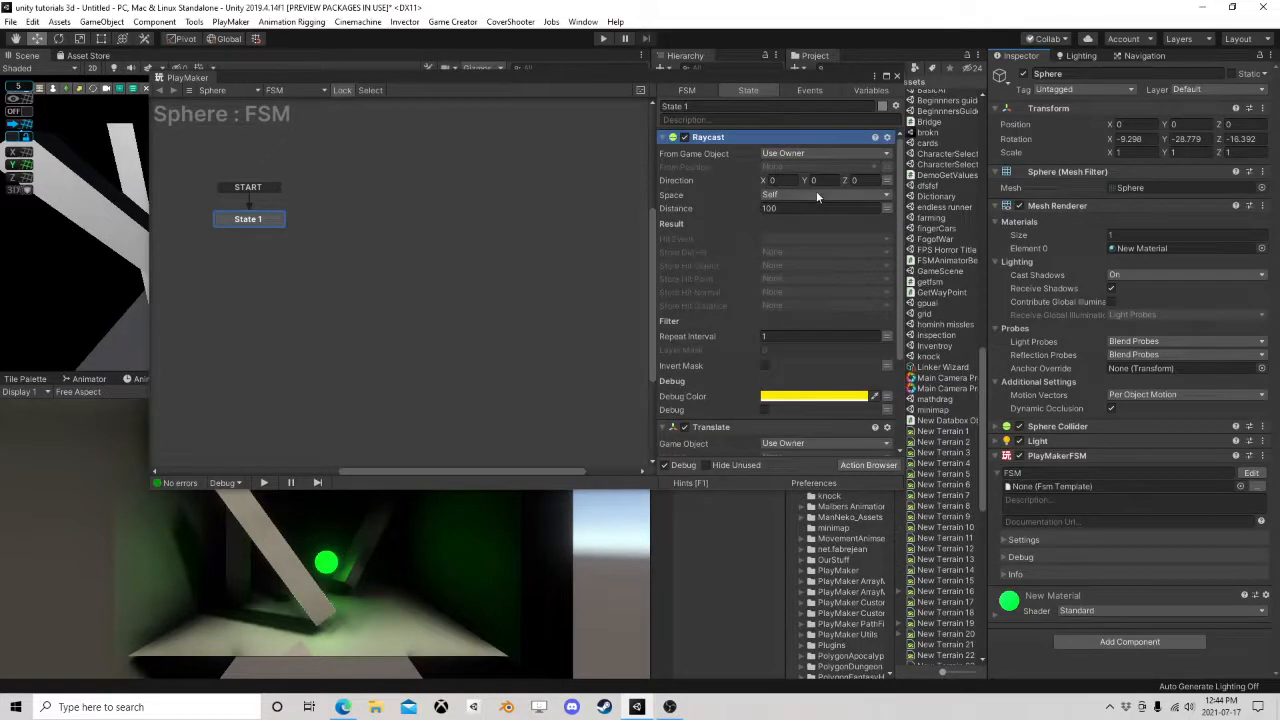
Set the Raycast direction to Z 1 and its distance to 0.55, checking it against the sphere collider's radius.
{"action": "left_click", "coordinate": [866, 183]}
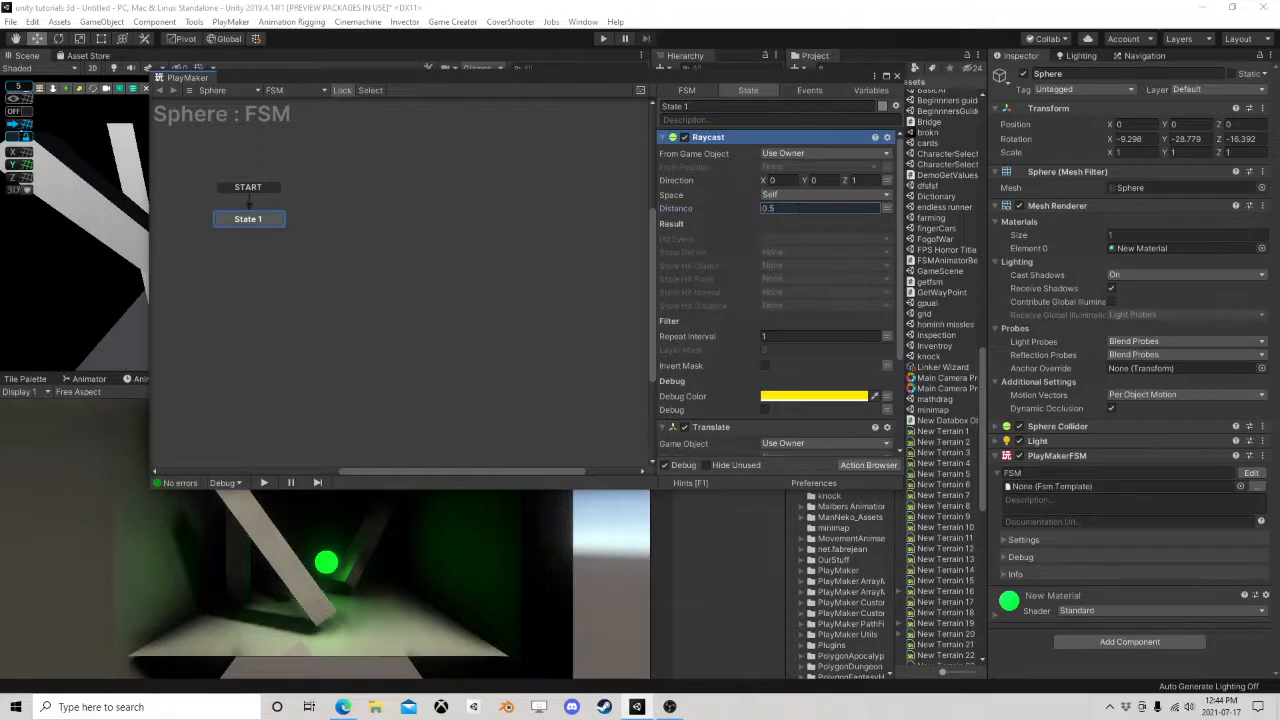
{"action": "left_click", "coordinate": [1062, 428]}
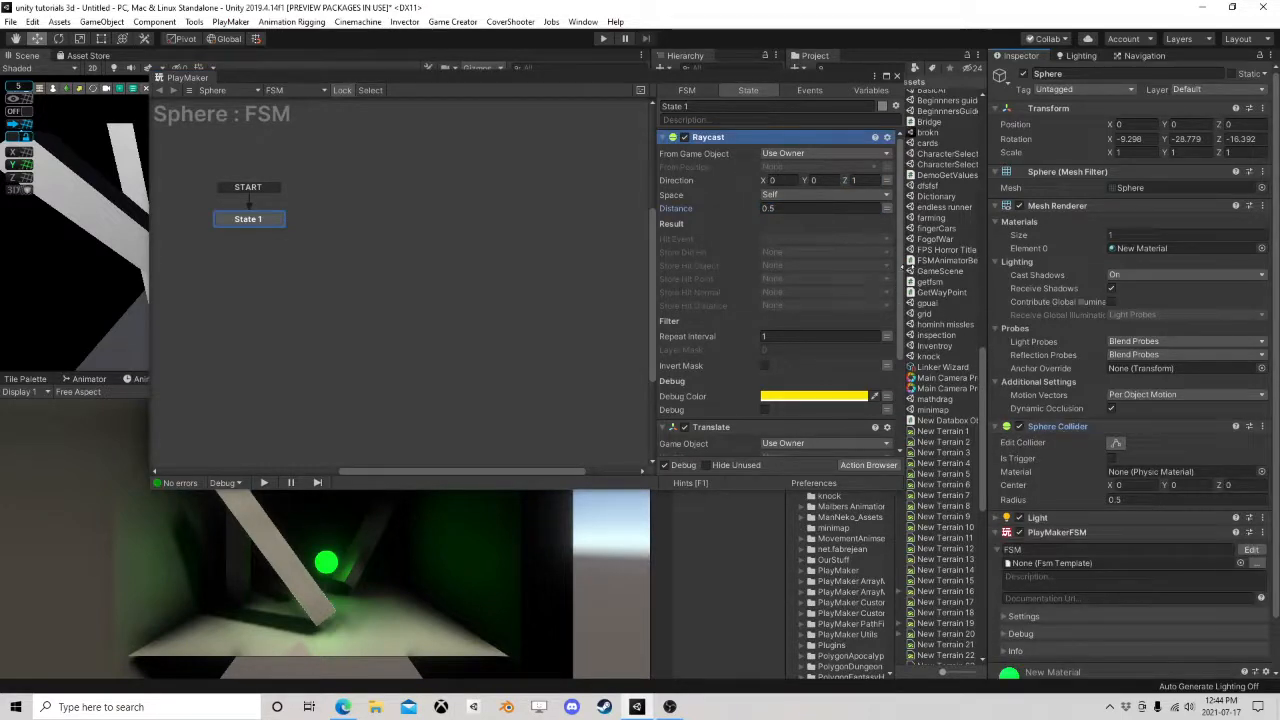
{"action": "left_click", "coordinate": [773, 209]}
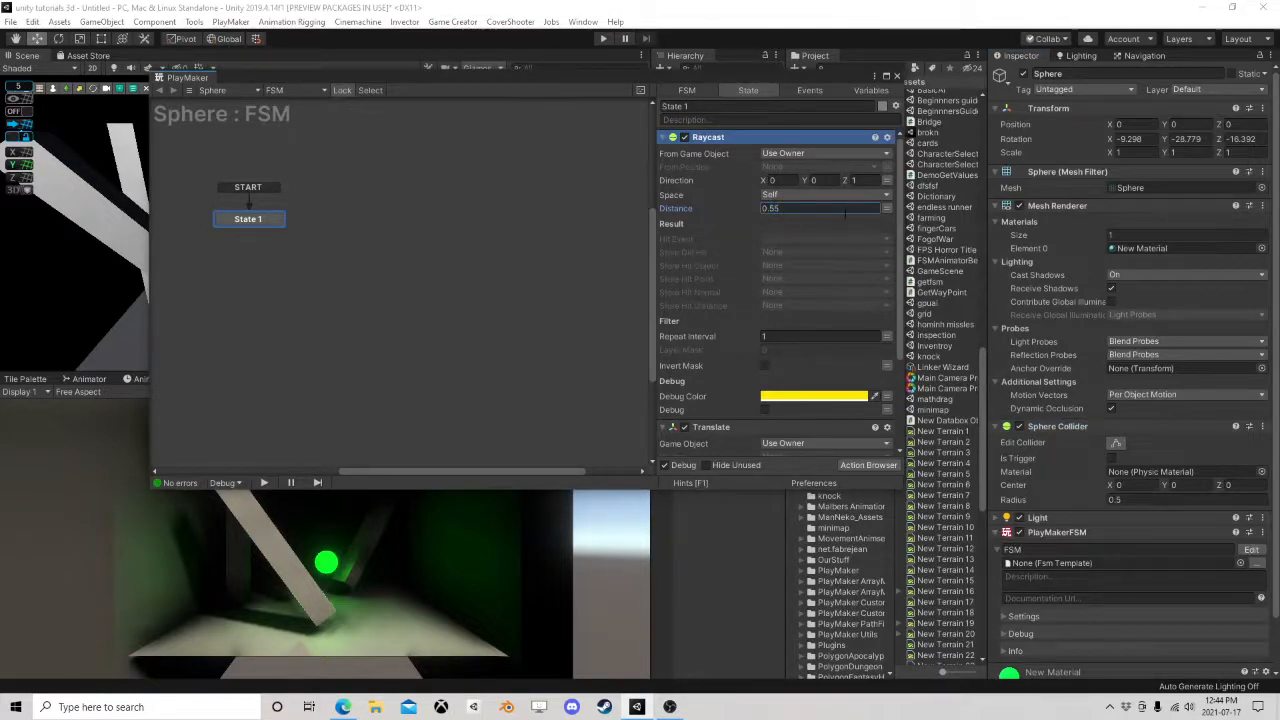
Create a new event named Hit as the Raycast's hit event and add its transition to State 1.
{"action": "left_click", "coordinate": [800, 238]}
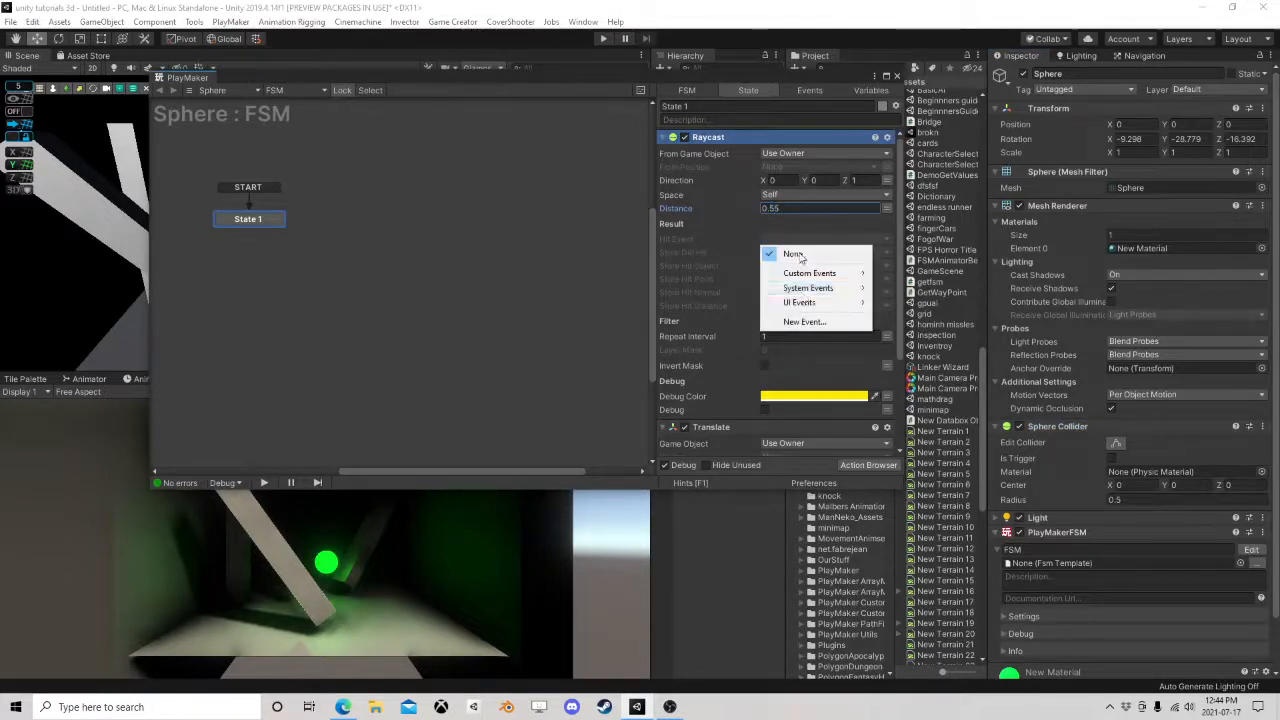
{"action": "left_click", "coordinate": [798, 321]}
{"action": "type", "text": "Hit"}
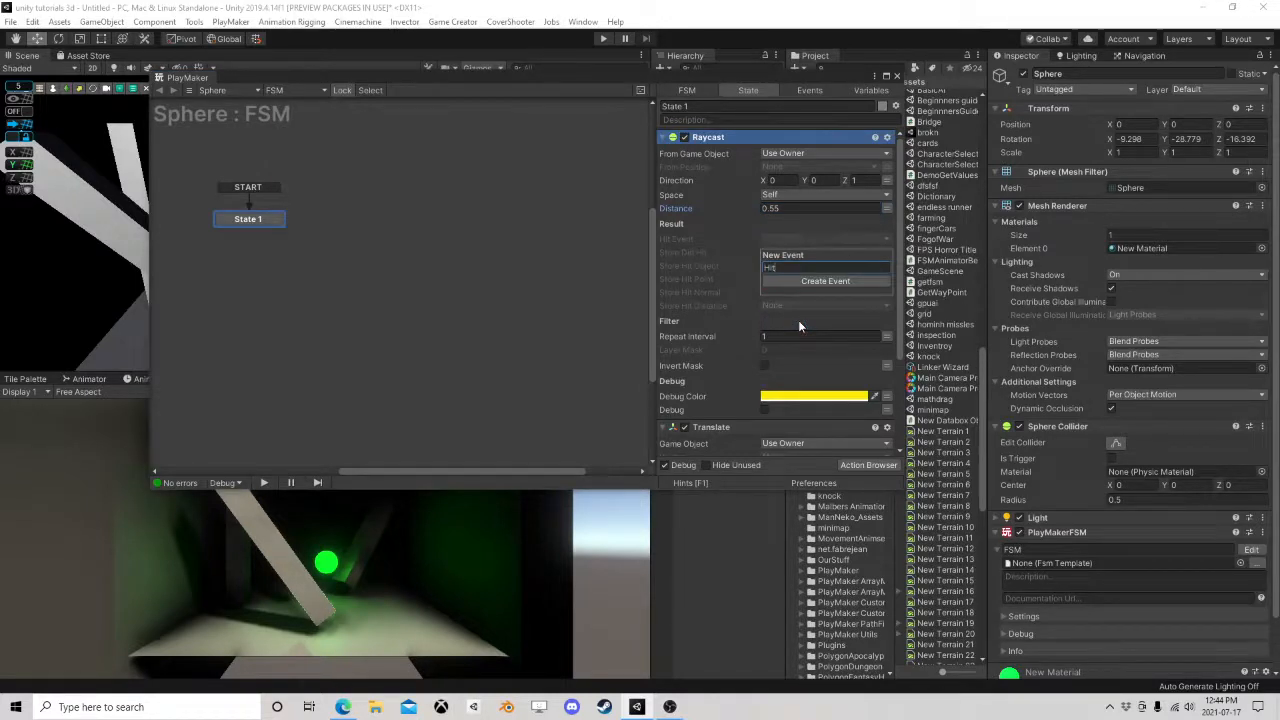
{"action": "key", "text": "Return"}
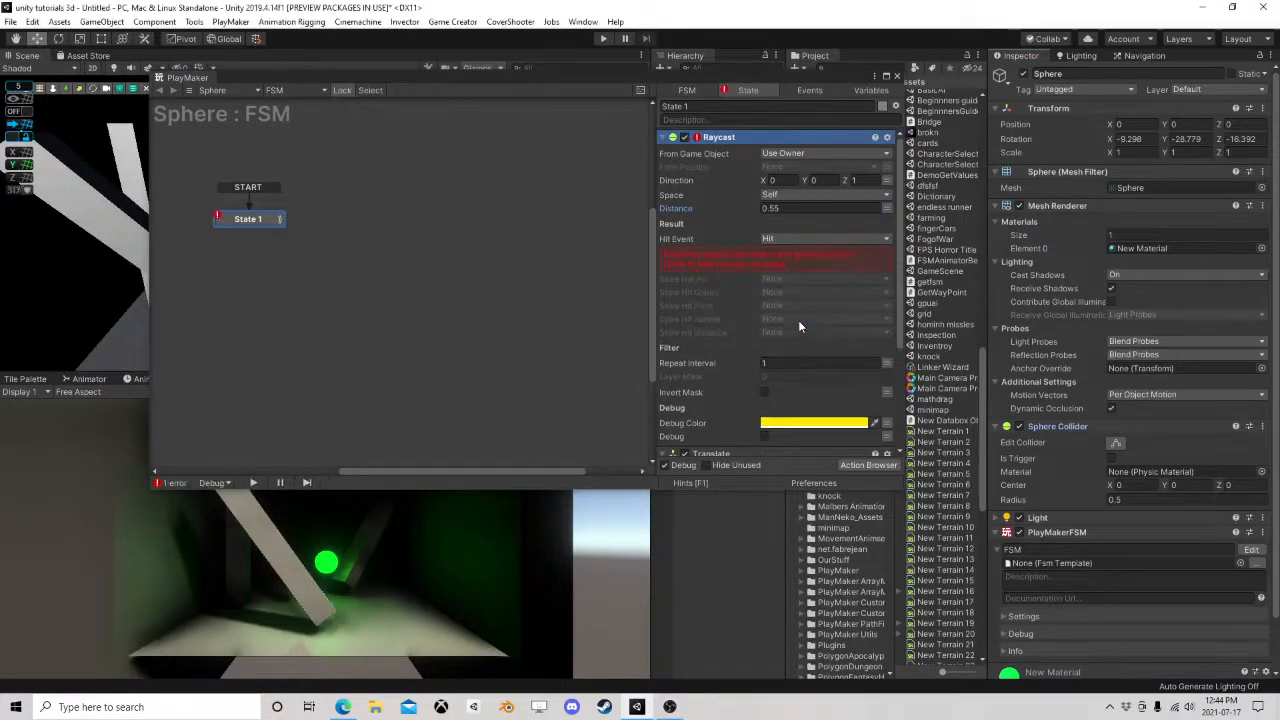
{"action": "left_click", "coordinate": [669, 253]}
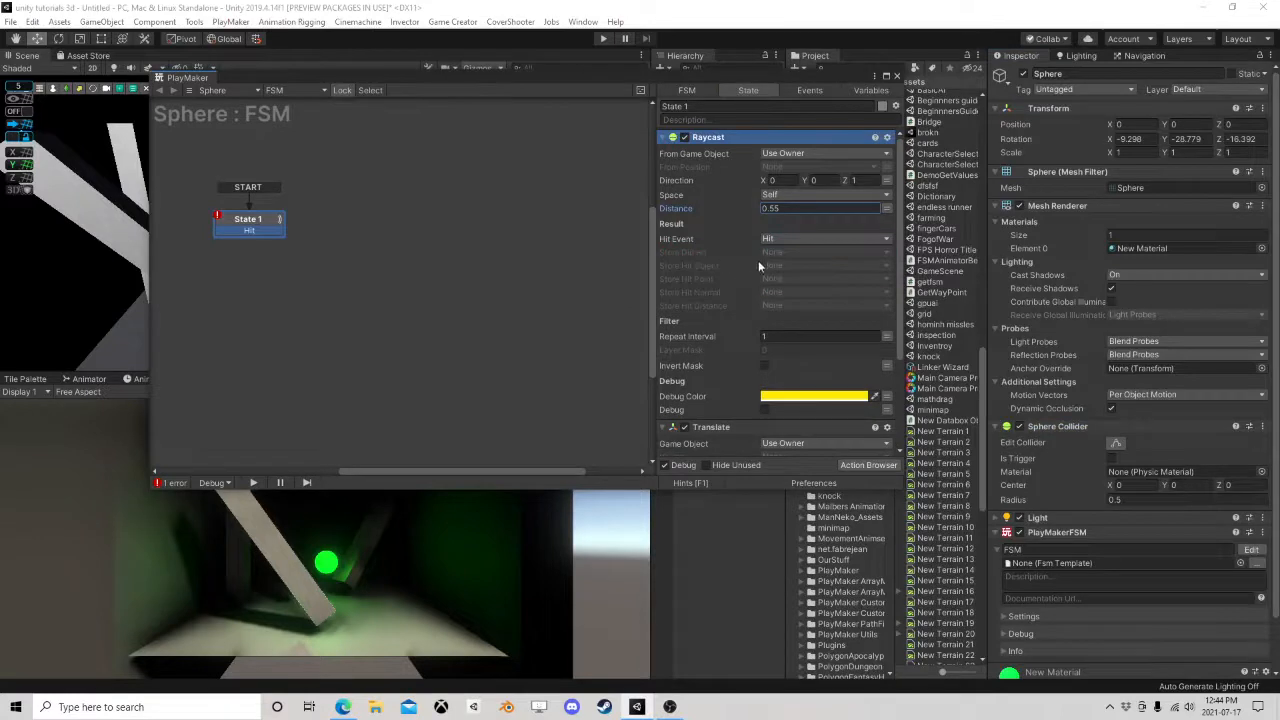
Store the Raycast's hit normal in a new variable named Normal.
{"action": "left_click", "coordinate": [780, 290]}
{"action": "left_click", "coordinate": [816, 326]}
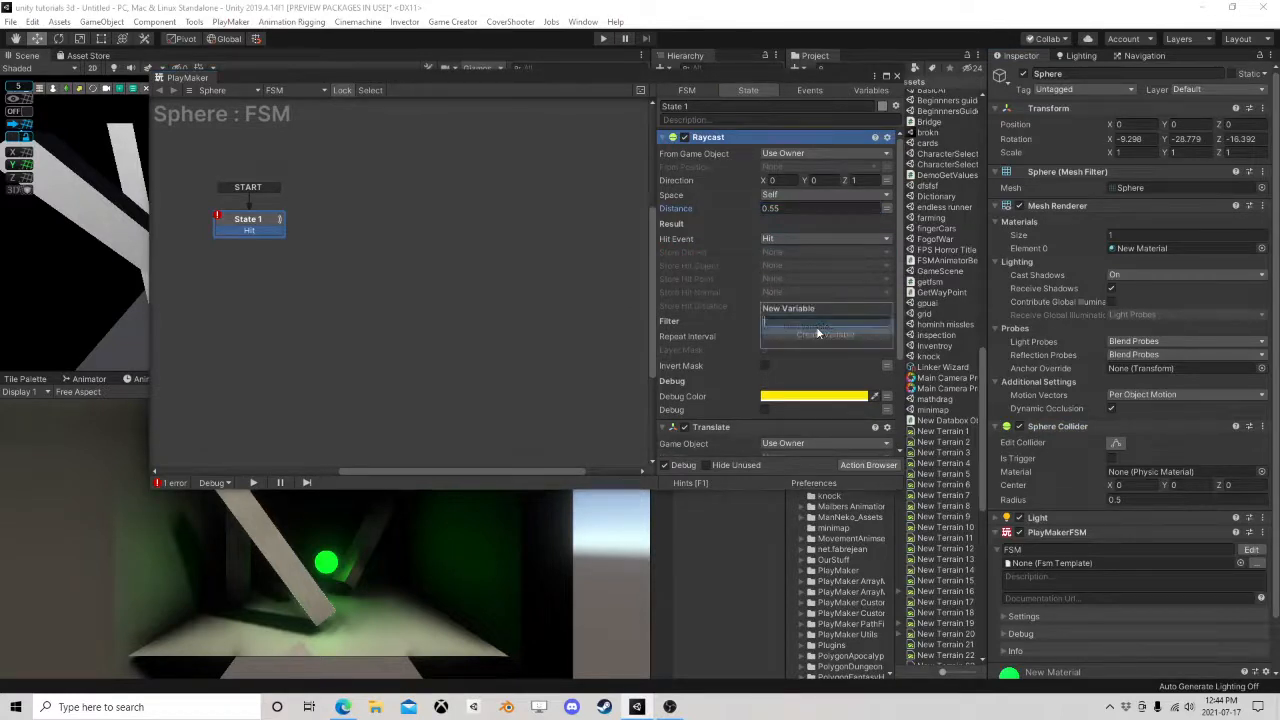
{"action": "type", "text": "Normal"}
{"action": "key", "text": "Return"}
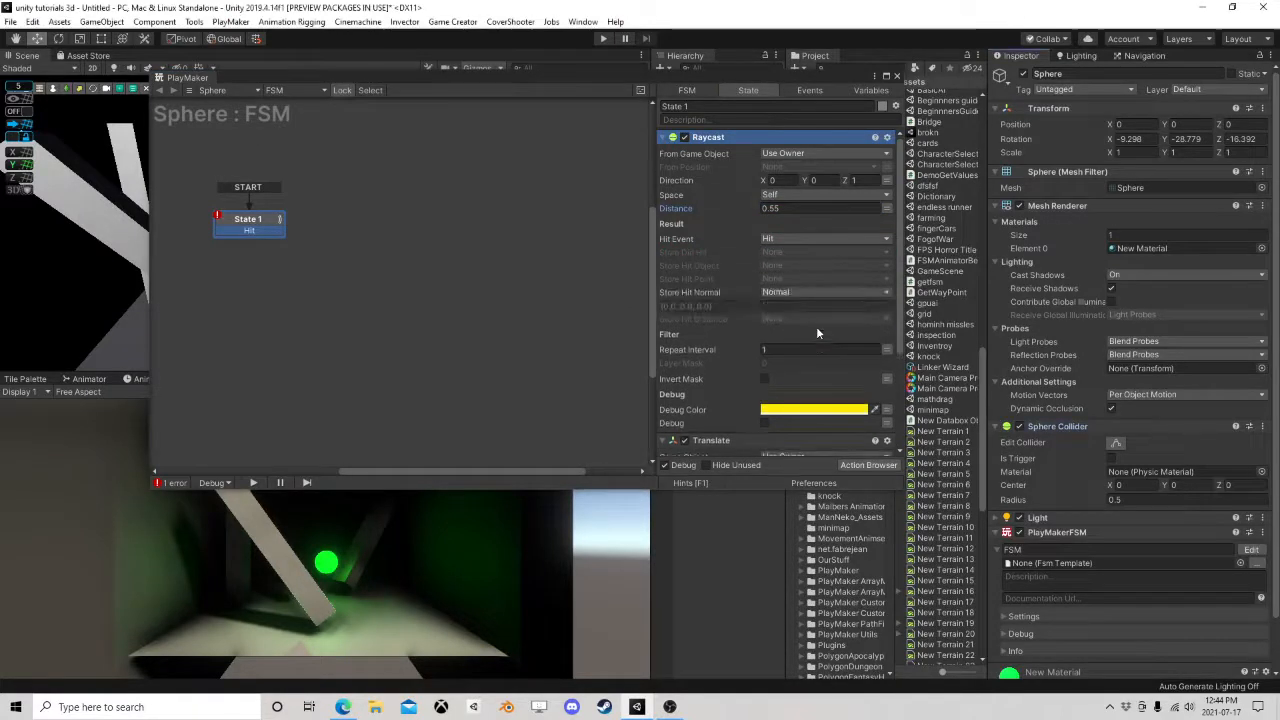
Move the Translate action above the Raycast action in State 1.
{"action": "scroll", "coordinate": [737, 366], "scroll_direction": "down", "scroll_amount": 3}
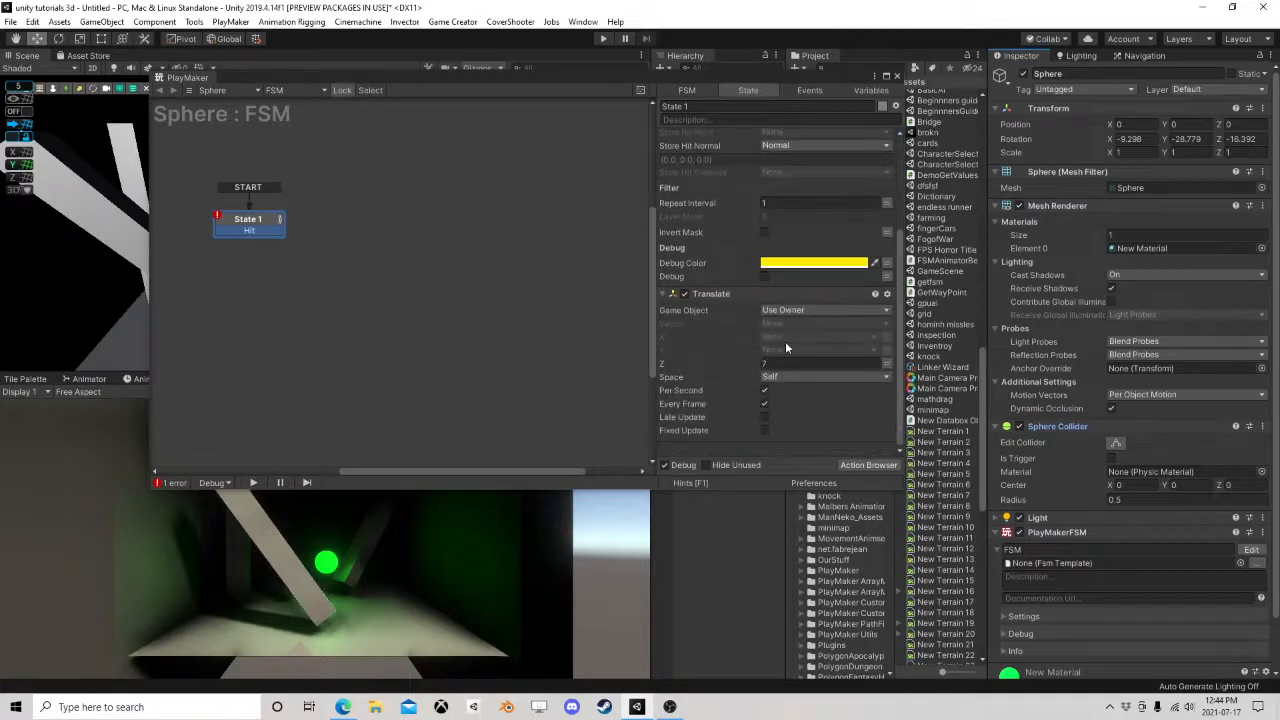
{"action": "scroll", "coordinate": [746, 377], "scroll_direction": "up", "scroll_amount": 3}
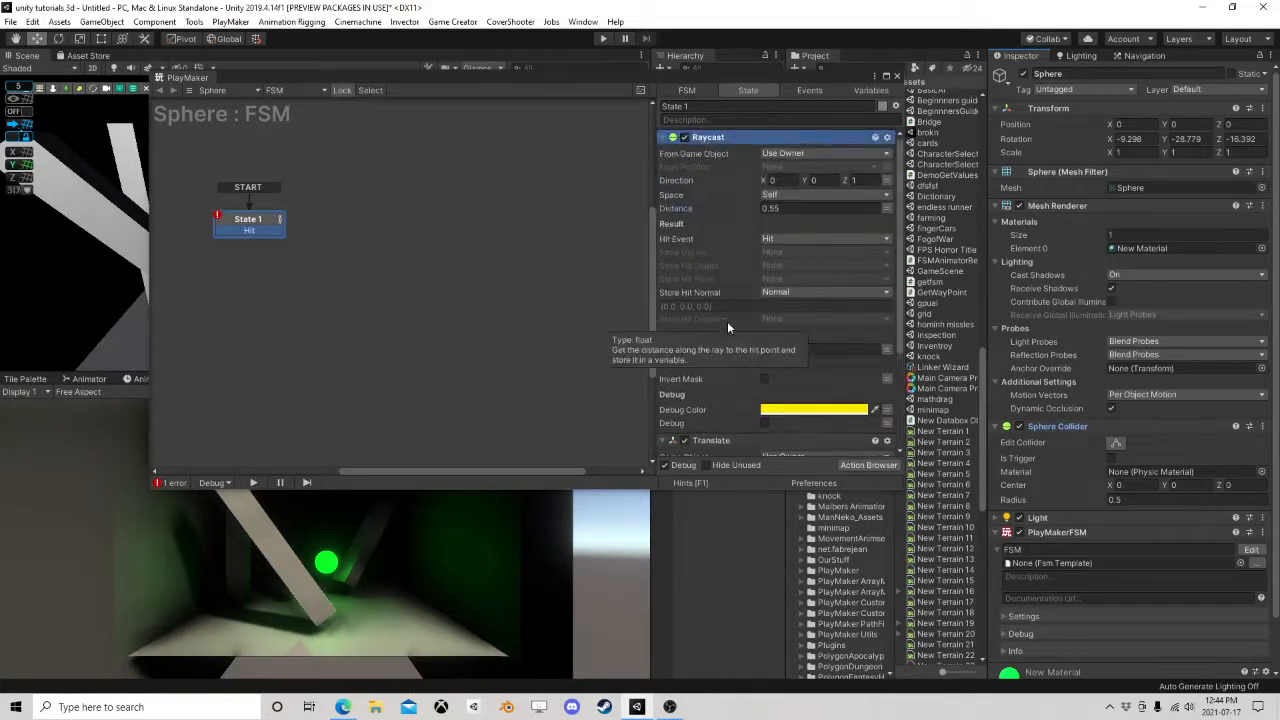
{"action": "scroll", "coordinate": [745, 374], "scroll_direction": "down", "scroll_amount": 3}
{"action": "right_click", "coordinate": [722, 293]}
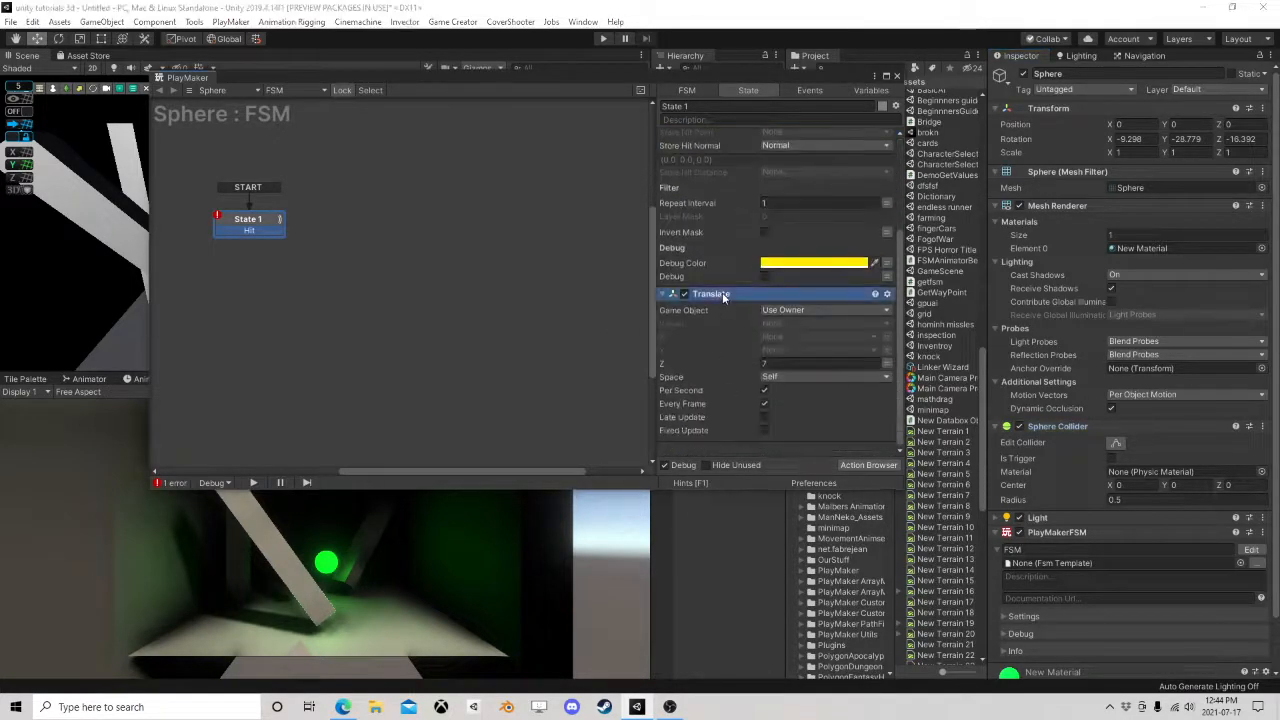
{"action": "left_click", "coordinate": [786, 420]}
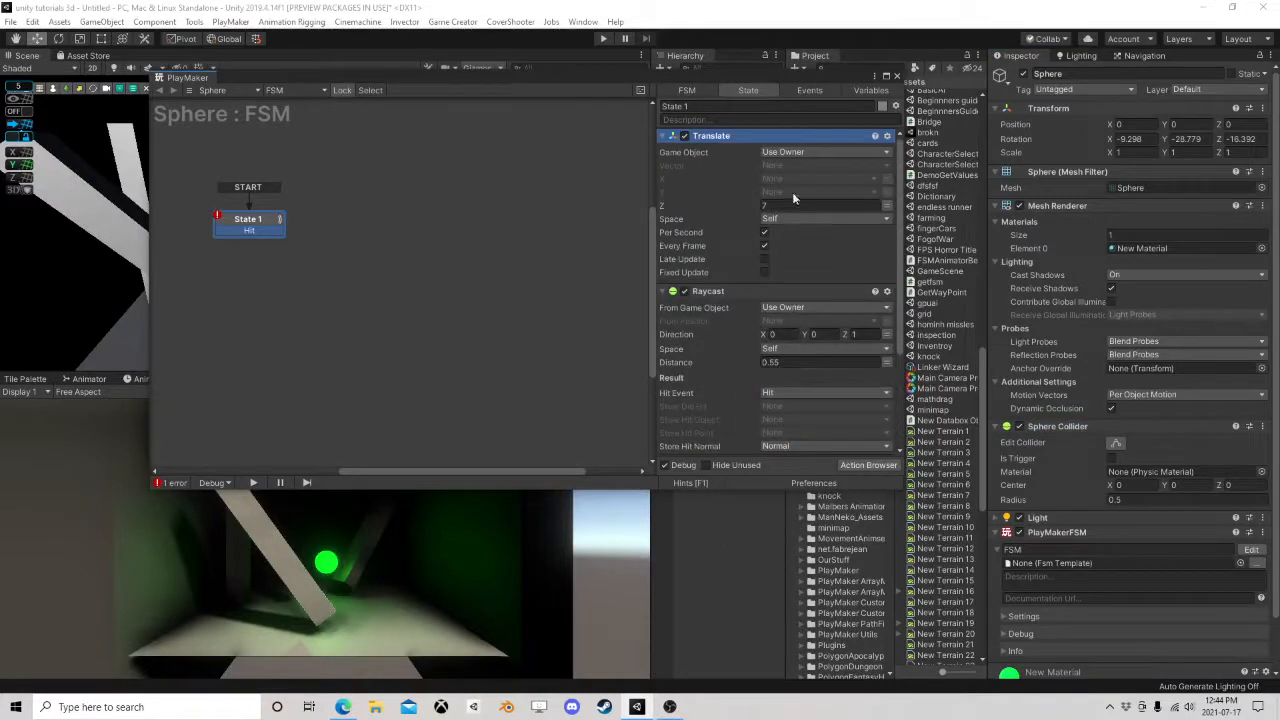
Link State 1's Hit transition to a new State 2 and run the scene briefly to test the wall detection.
{"action": "left_click_drag", "start_coordinate": [262, 230], "coordinate": [363, 225]}
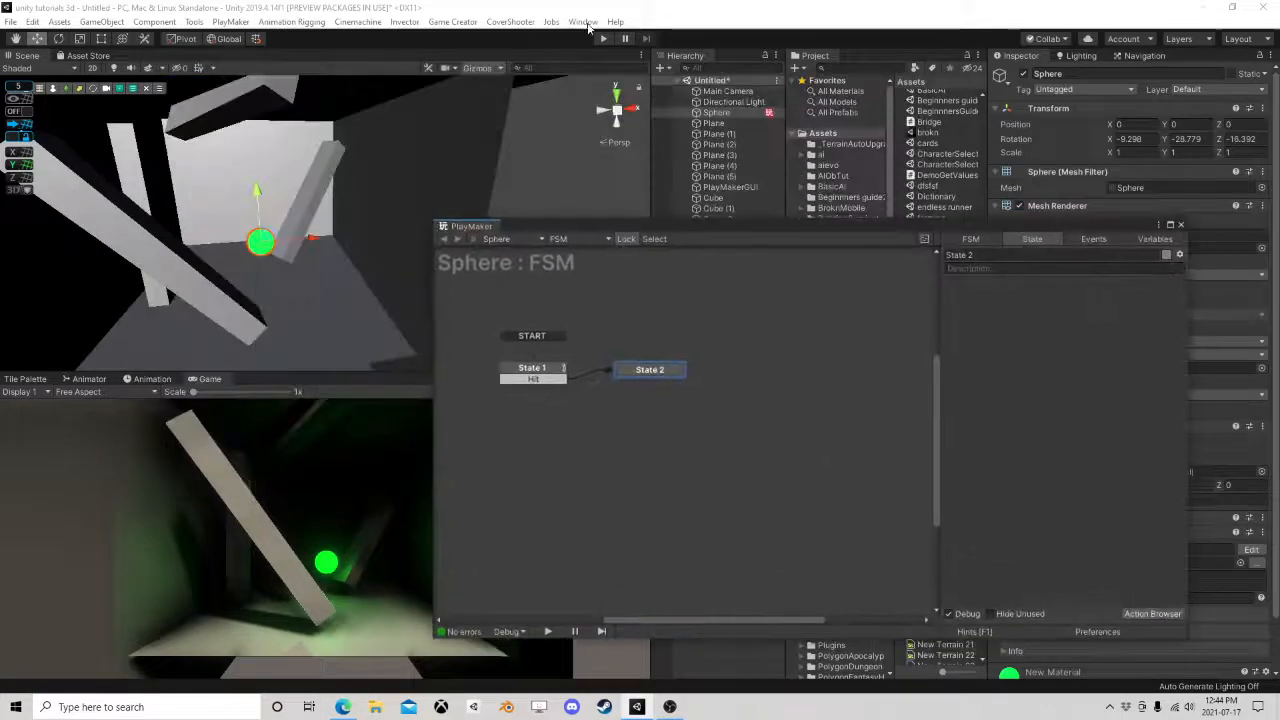
{"action": "left_click", "coordinate": [603, 40]}
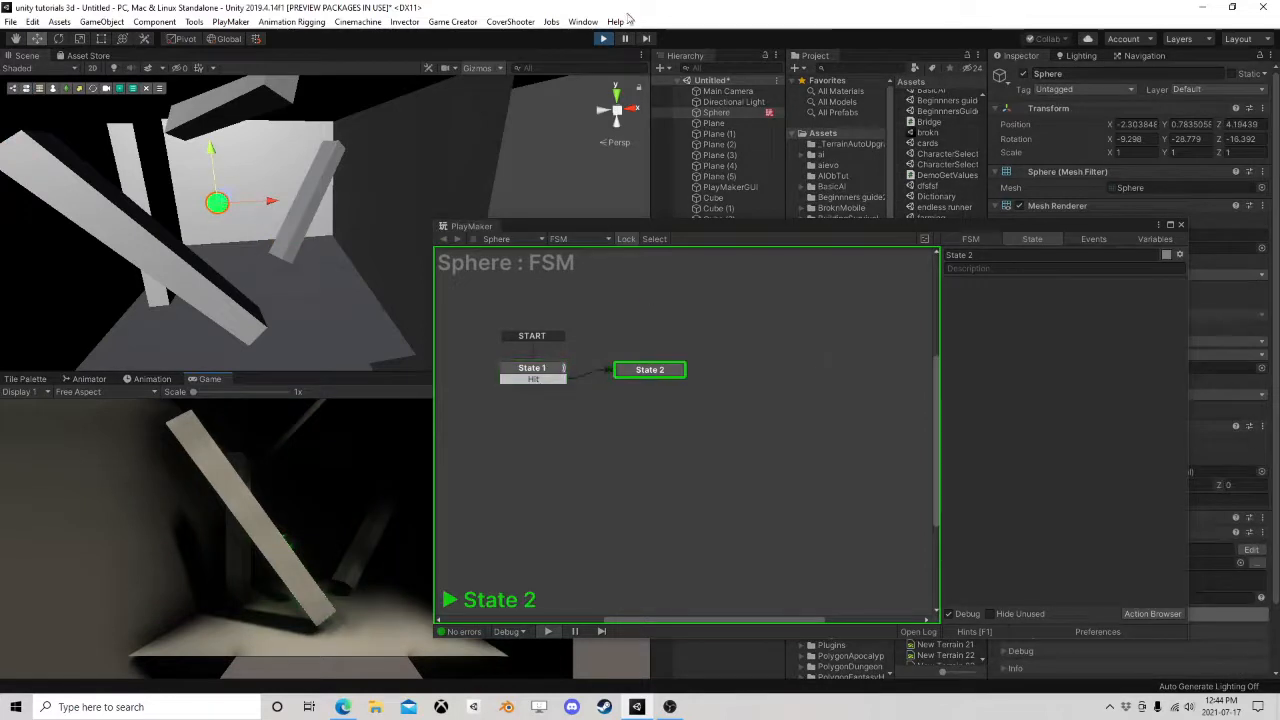
{"action": "left_click", "coordinate": [603, 38]}
Add a Get Forward Direction action to State 2.
{"action": "left_click_drag", "start_coordinate": [760, 233], "coordinate": [553, 232]}
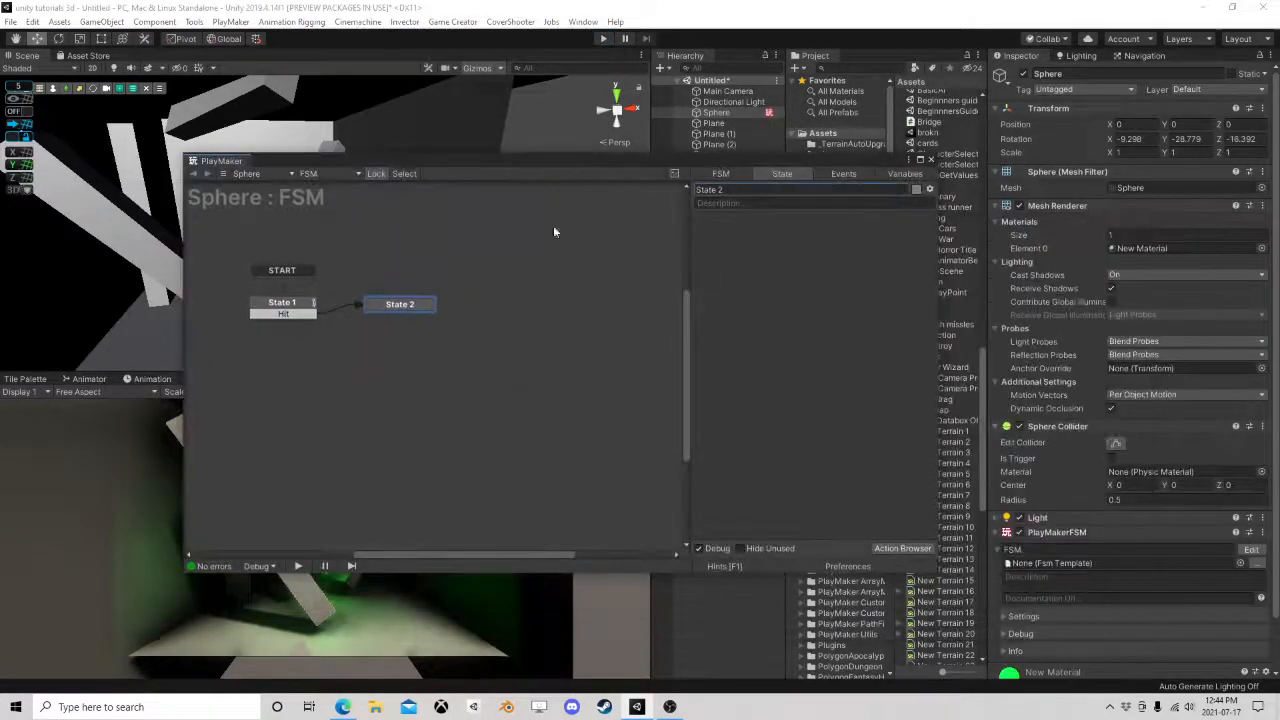
{"action": "left_click", "coordinate": [905, 549]}
{"action": "type", "text": "get fo"}
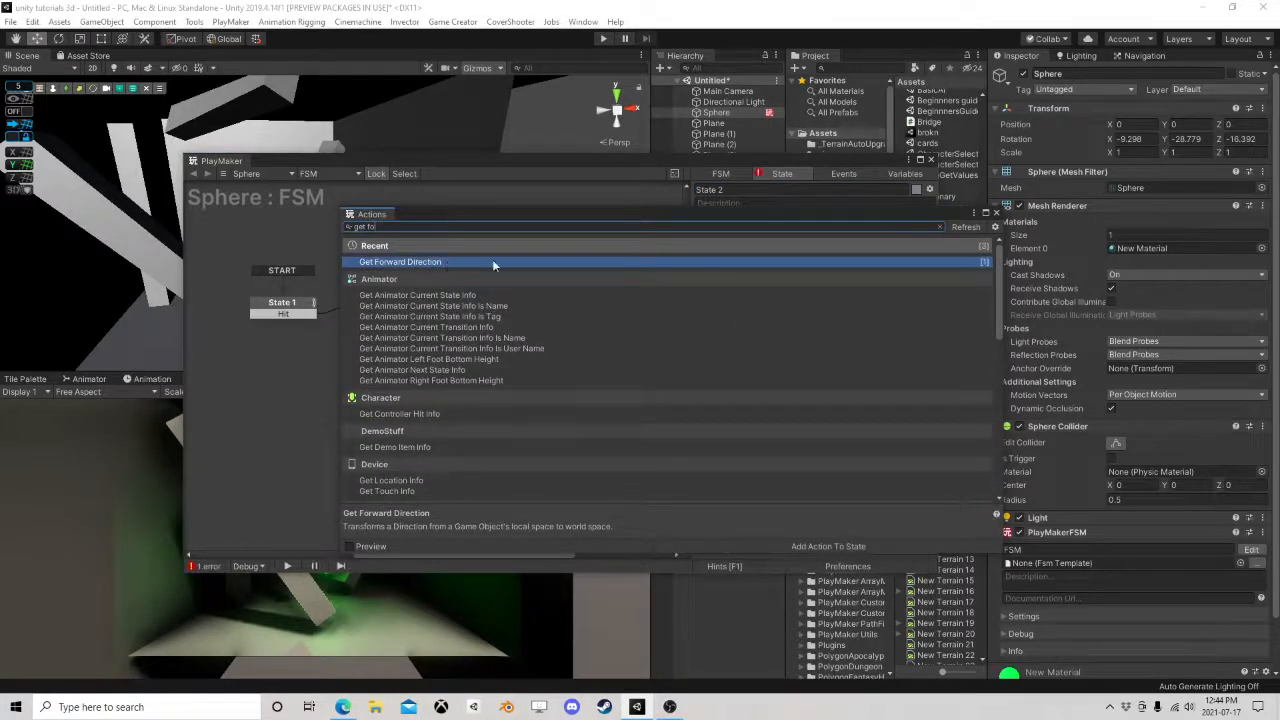
{"action": "left_click_drag", "start_coordinate": [492, 259], "coordinate": [813, 225]}
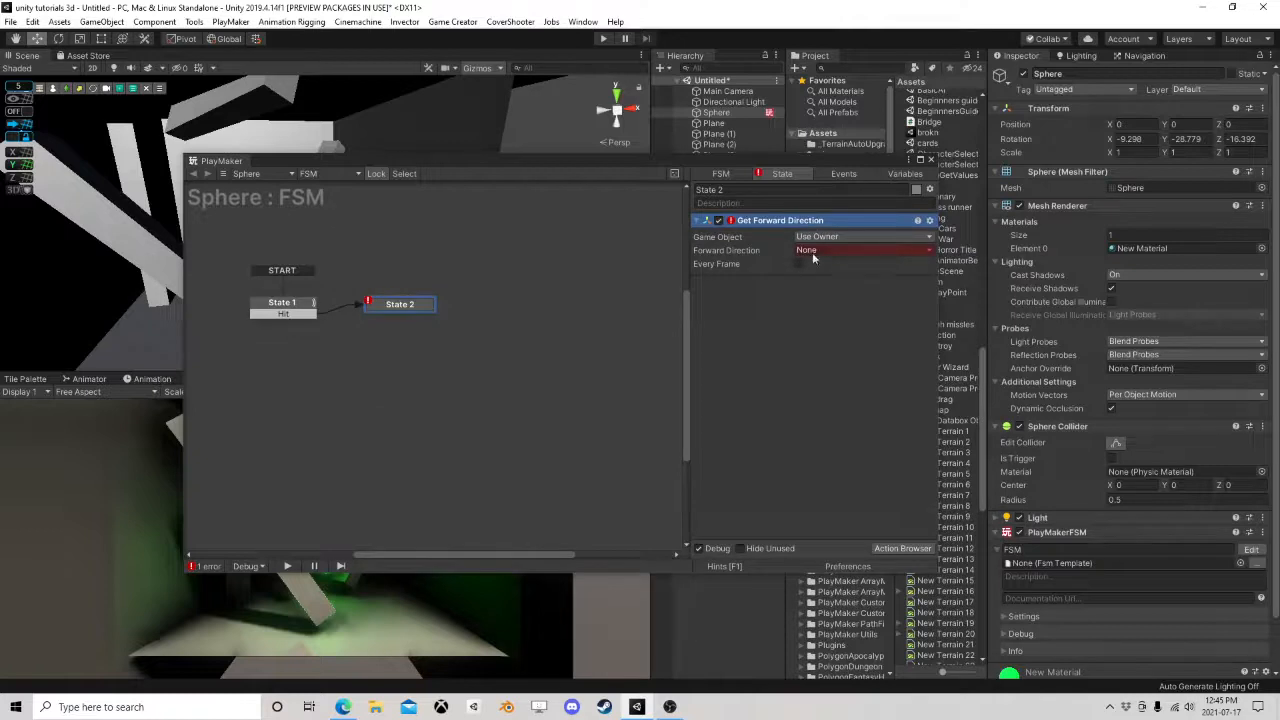
Store the forward direction in a new variable named Forward.
{"action": "left_click", "coordinate": [812, 252]}
{"action": "left_click", "coordinate": [838, 298]}
{"action": "type", "text": "Fo"}
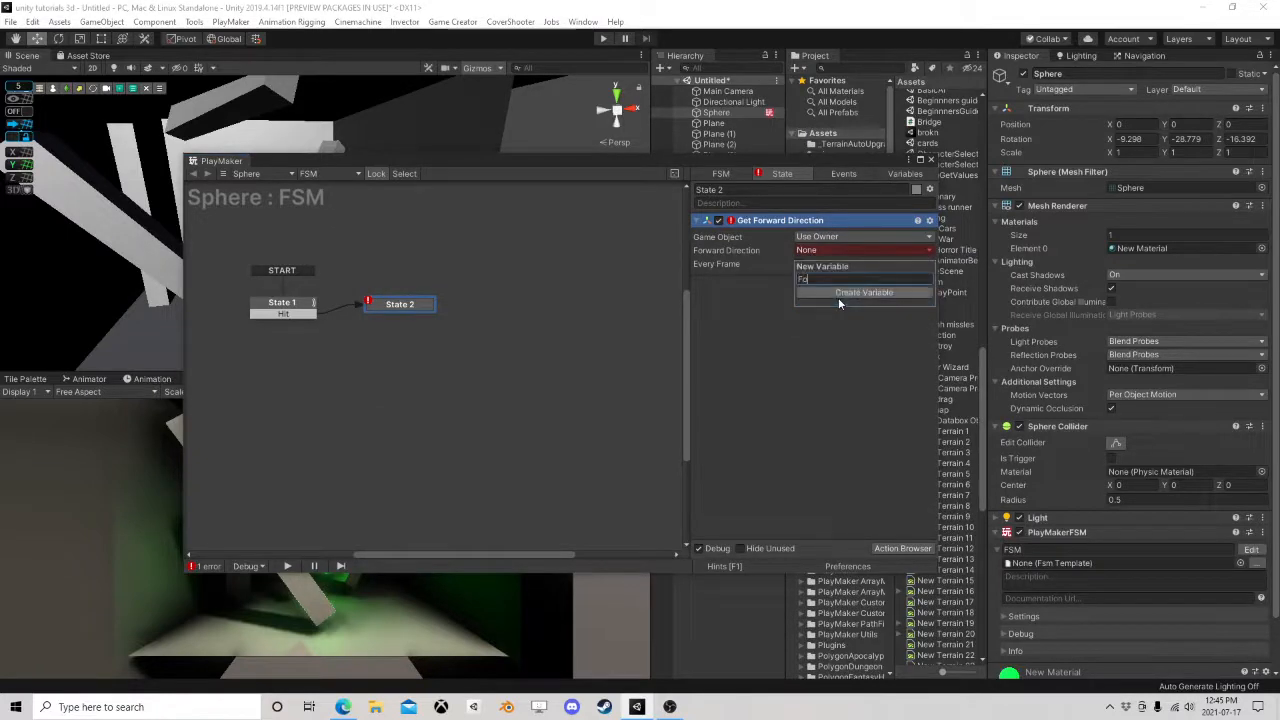
{"action": "type", "text": "rward"}
{"action": "left_click", "coordinate": [836, 292]}
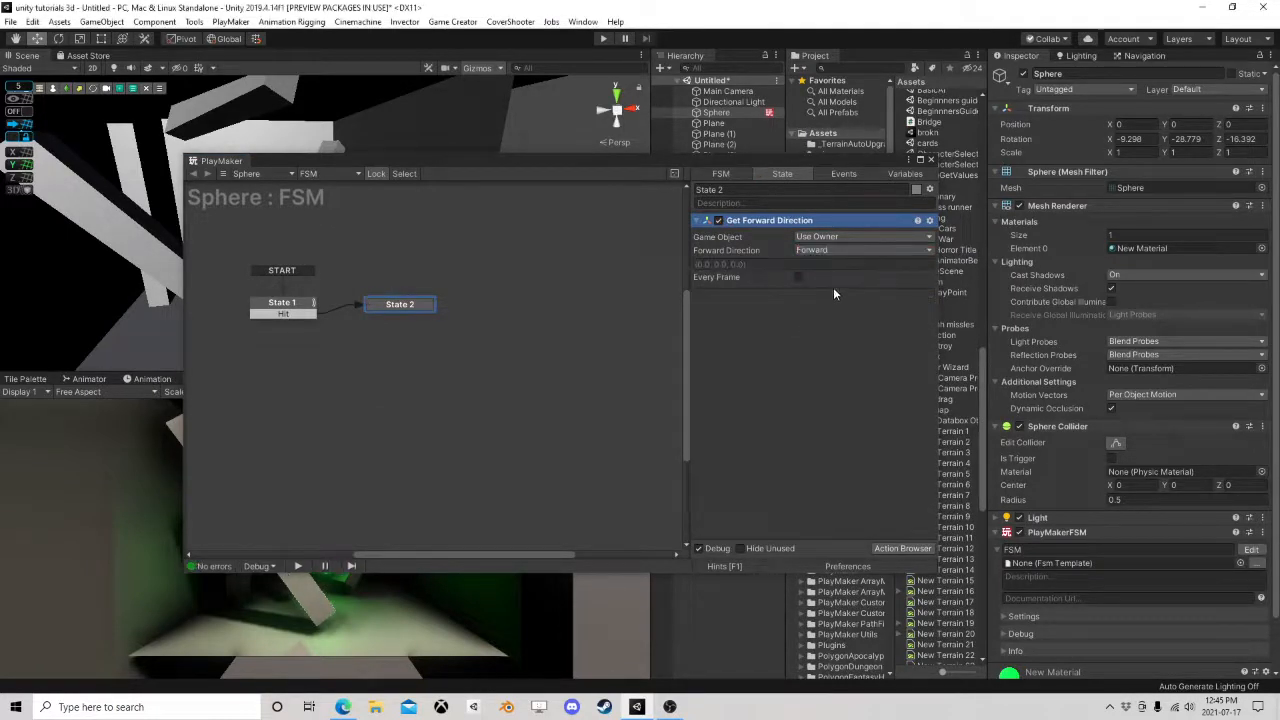
Add a Vector3 Operator action to State 2 and place it below Get Forward Direction.
{"action": "left_click", "coordinate": [897, 546]}
{"action": "type", "text": "vect"}
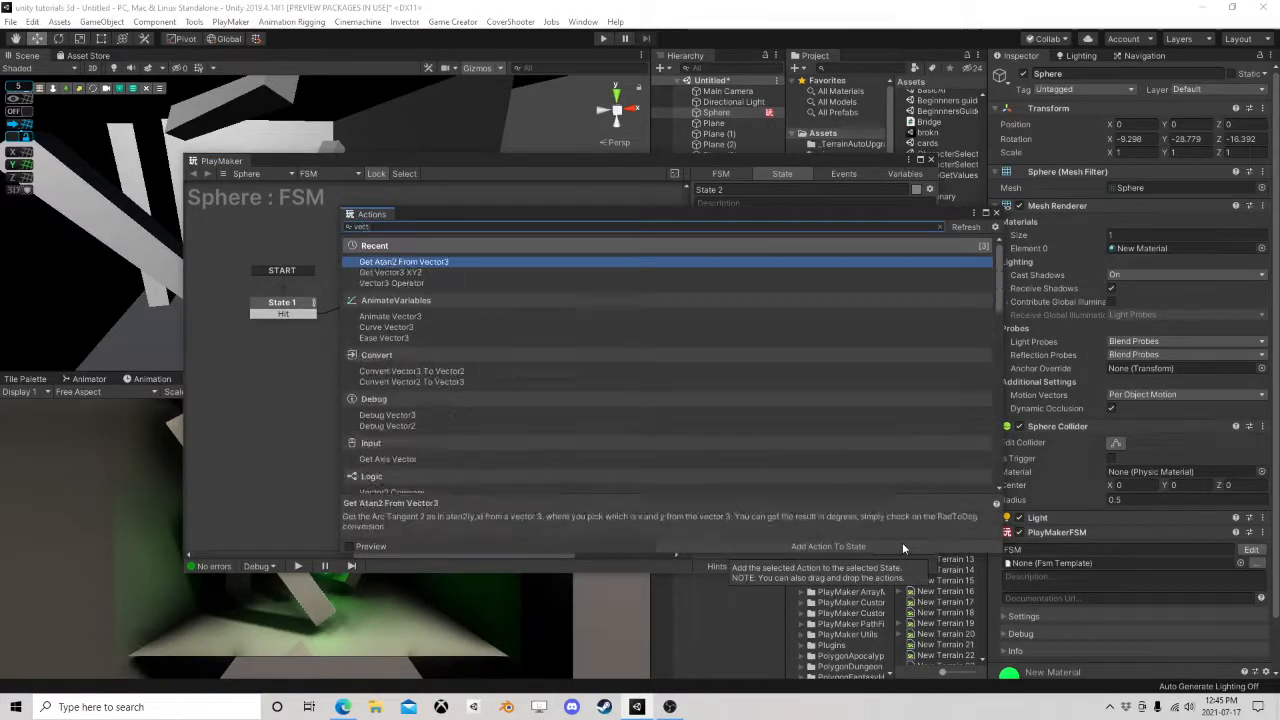
{"action": "type", "text": "or3 op"}
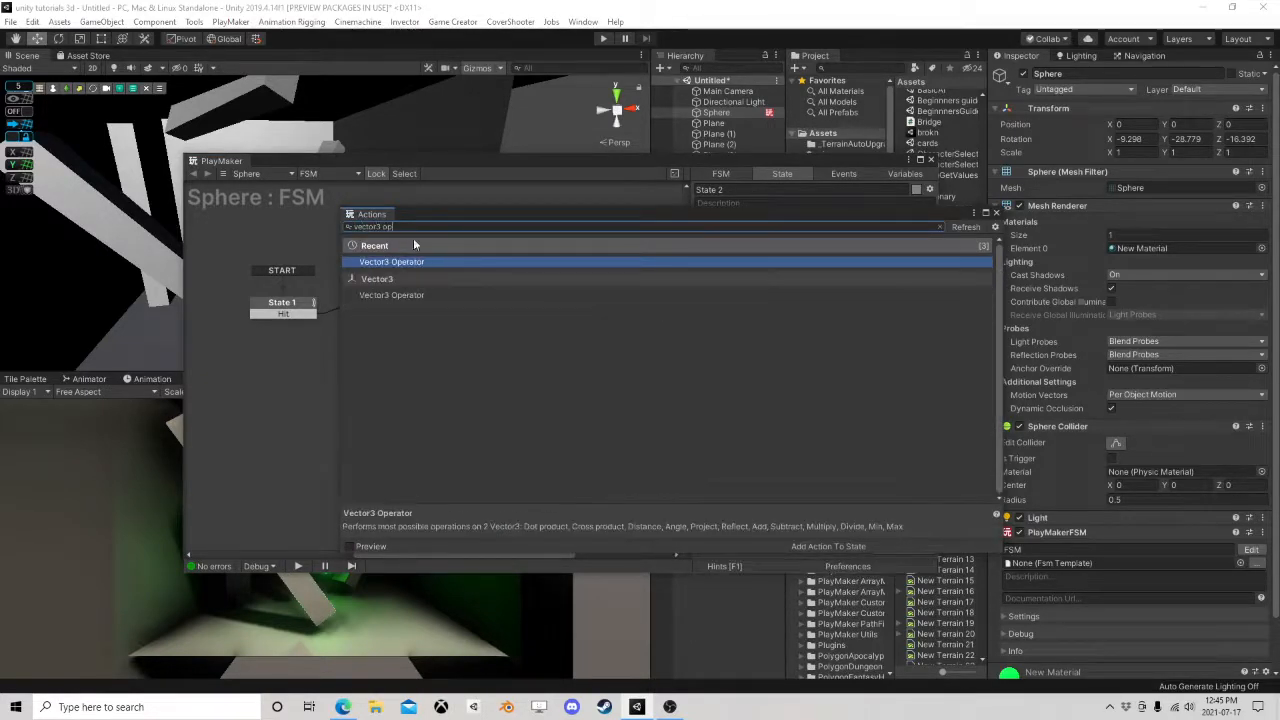
{"action": "double_click", "coordinate": [405, 266]}
{"action": "left_click", "coordinate": [996, 213]}
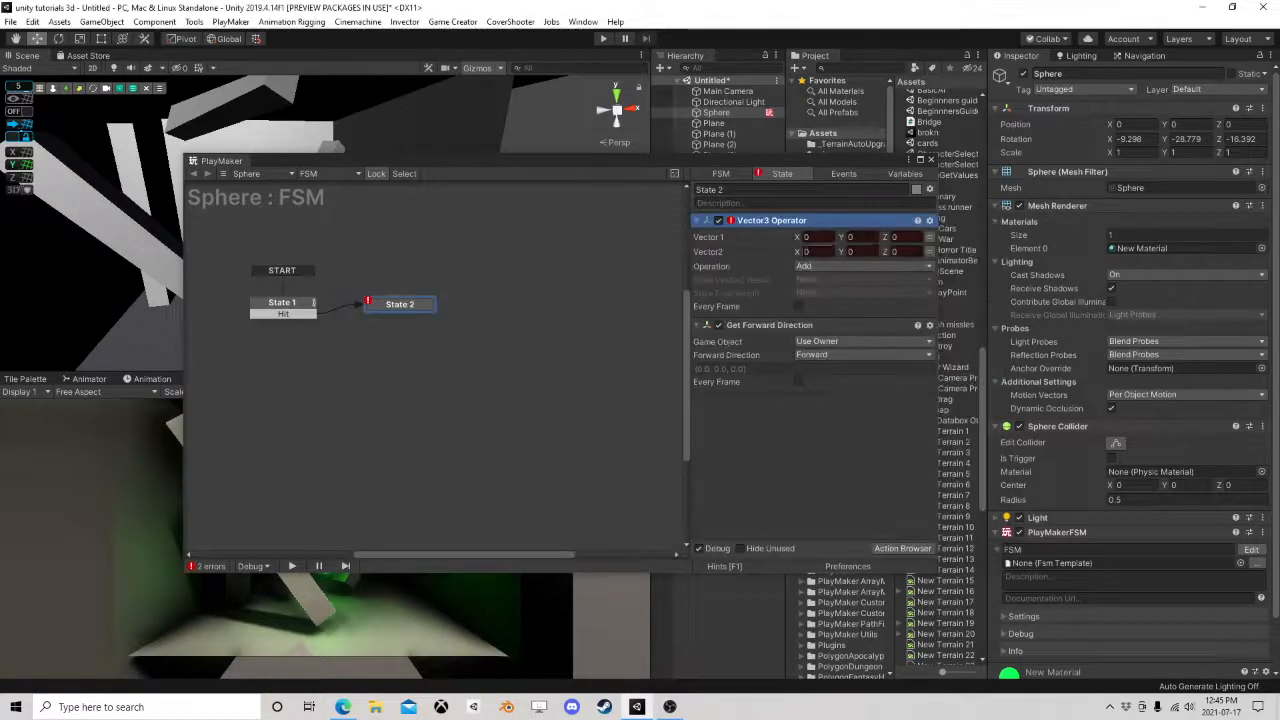
{"action": "left_click_drag", "start_coordinate": [760, 220], "coordinate": [818, 373]}
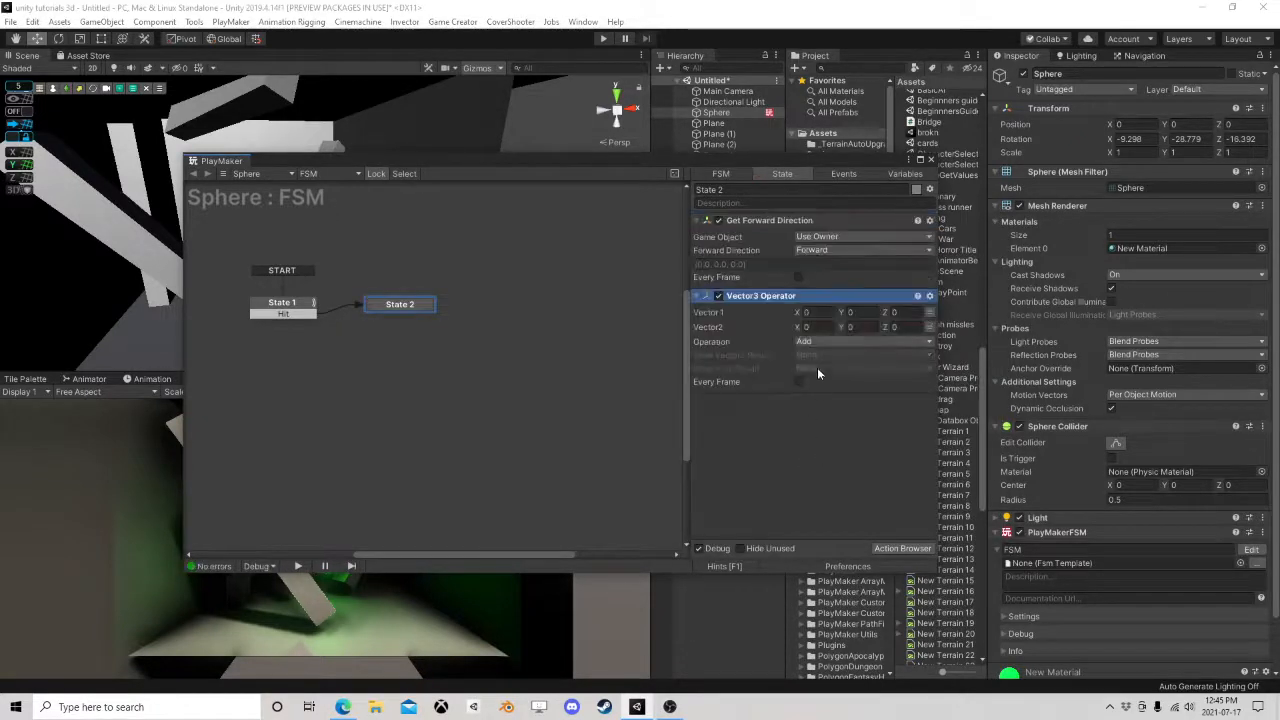
Set the Vector3 Operator's Vector1 to the Forward variable and Vector2 to the Normal variable.
{"action": "left_click", "coordinate": [930, 312]}
{"action": "left_click", "coordinate": [912, 312]}
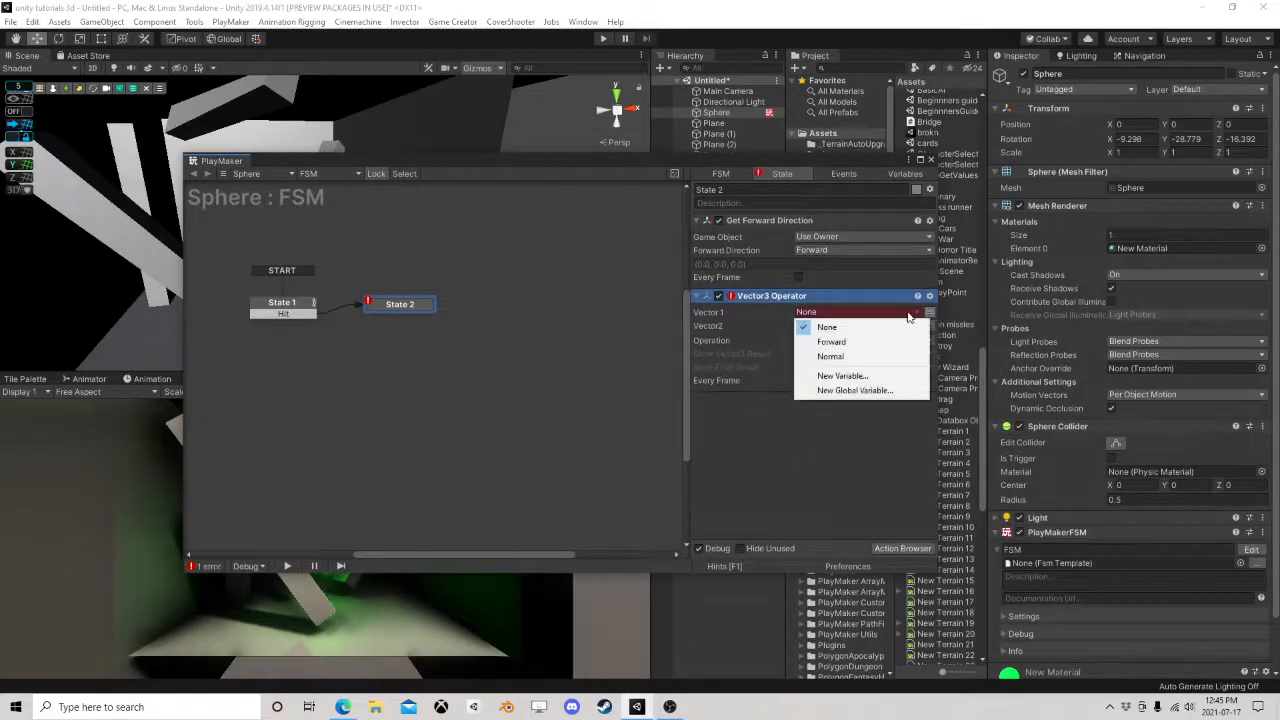
{"action": "left_click", "coordinate": [841, 343]}
{"action": "left_click", "coordinate": [930, 339]}
{"action": "left_click", "coordinate": [912, 339]}
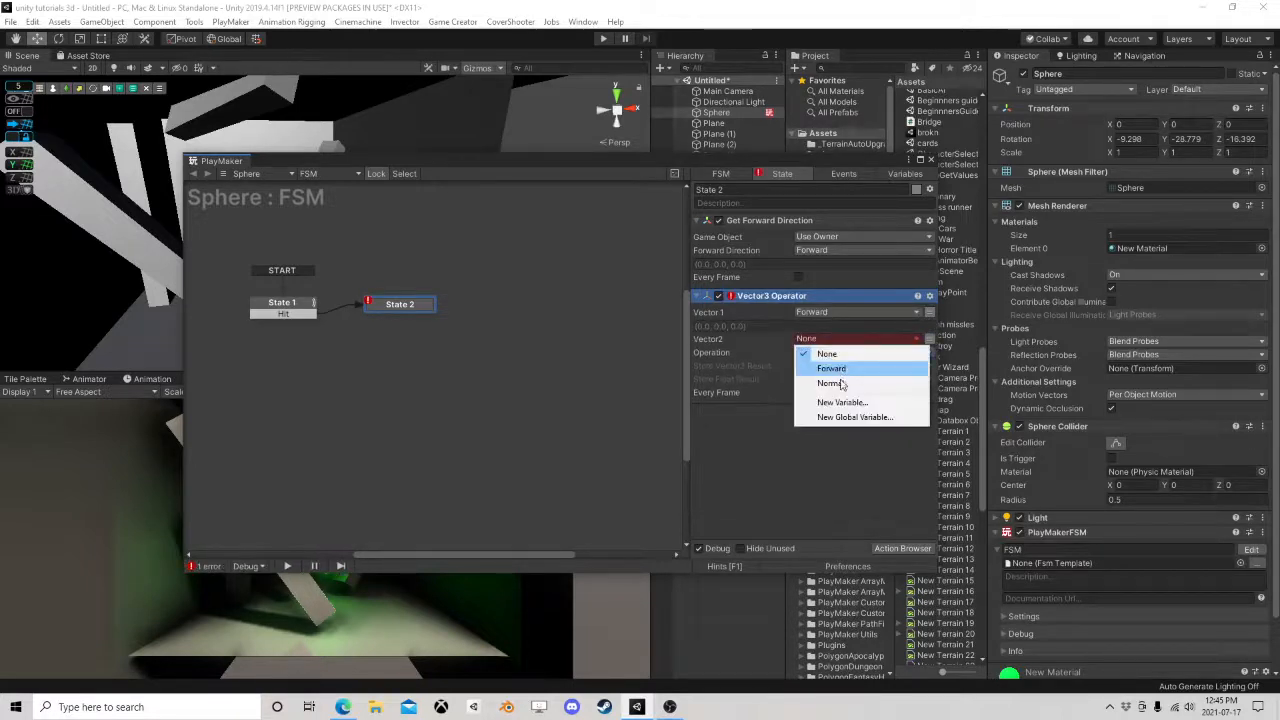
{"action": "left_click", "coordinate": [842, 384]}
Set the Vector3 Operator's operation to Reflect and store its Vector3 result in a new variable named Reflect.
{"action": "left_click", "coordinate": [803, 365]}
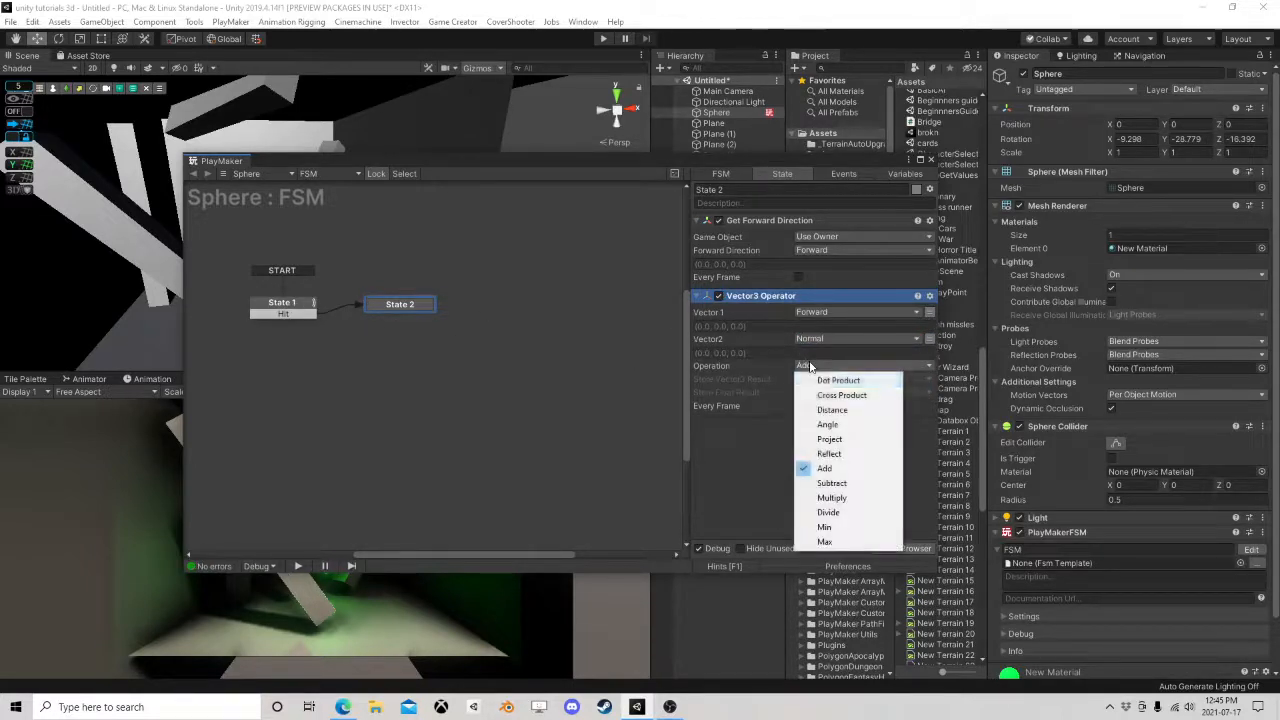
{"action": "left_click", "coordinate": [836, 447]}
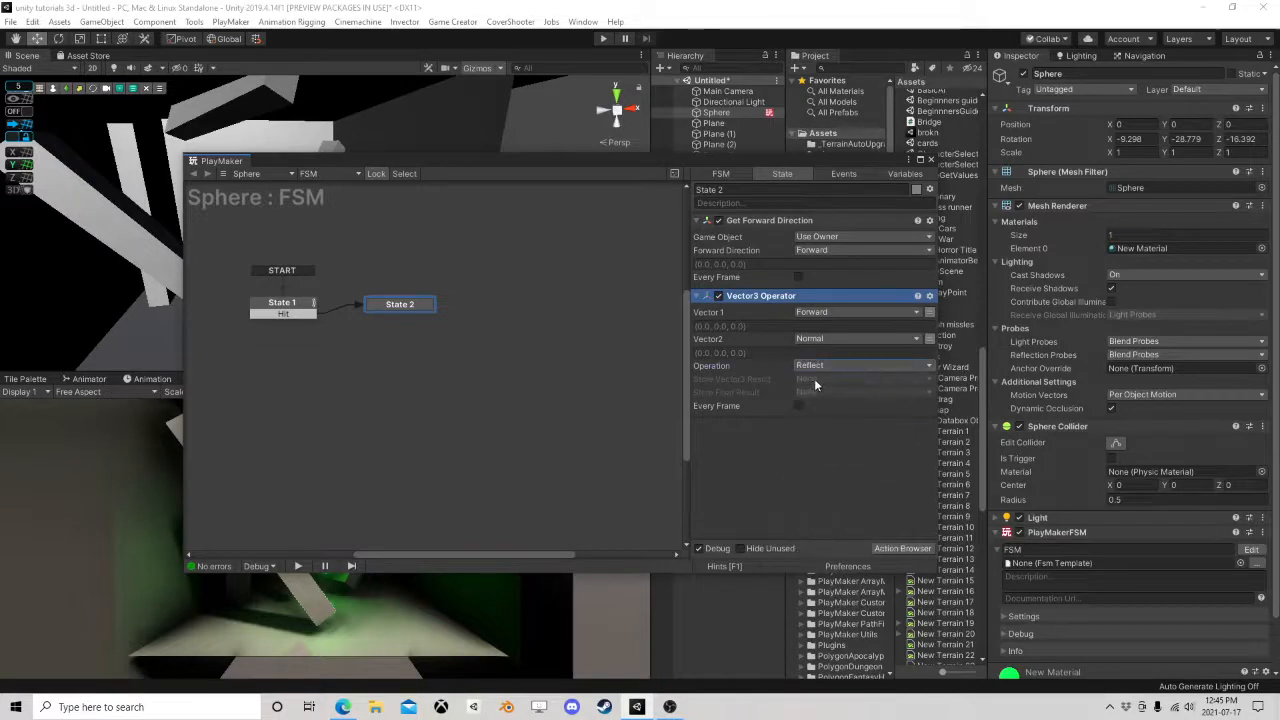
{"action": "left_click", "coordinate": [814, 378]}
{"action": "left_click", "coordinate": [842, 441]}
{"action": "type", "text": "Re"}
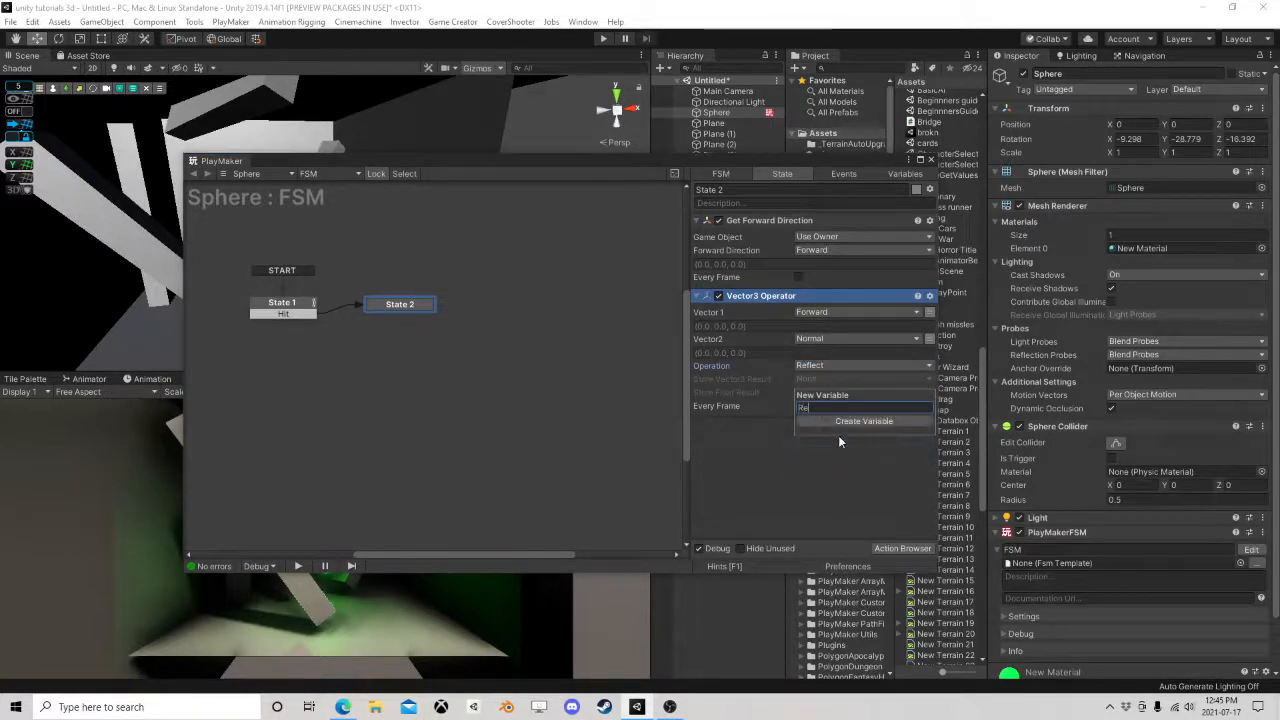
{"action": "type", "text": "flect"}
{"action": "left_click", "coordinate": [831, 424]}
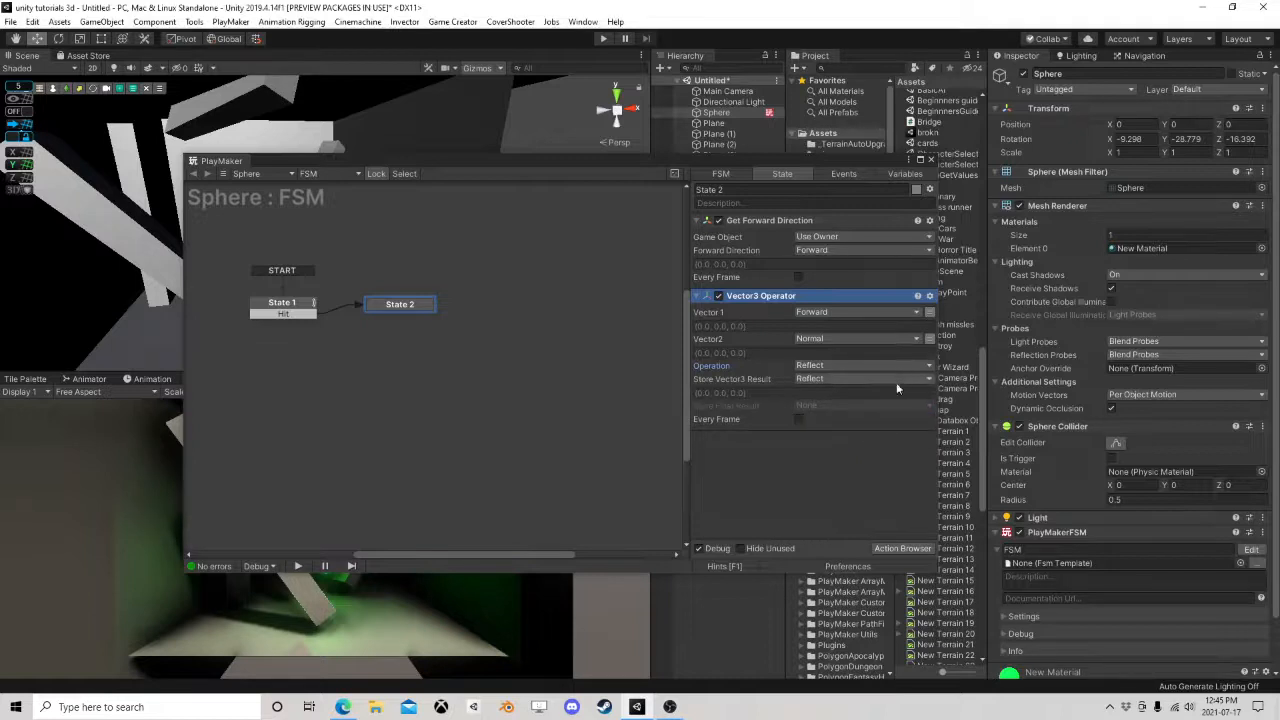
Add a Quaternion Look Rotation action to State 2 and move it to the end of the action list.
{"action": "left_click", "coordinate": [901, 548]}
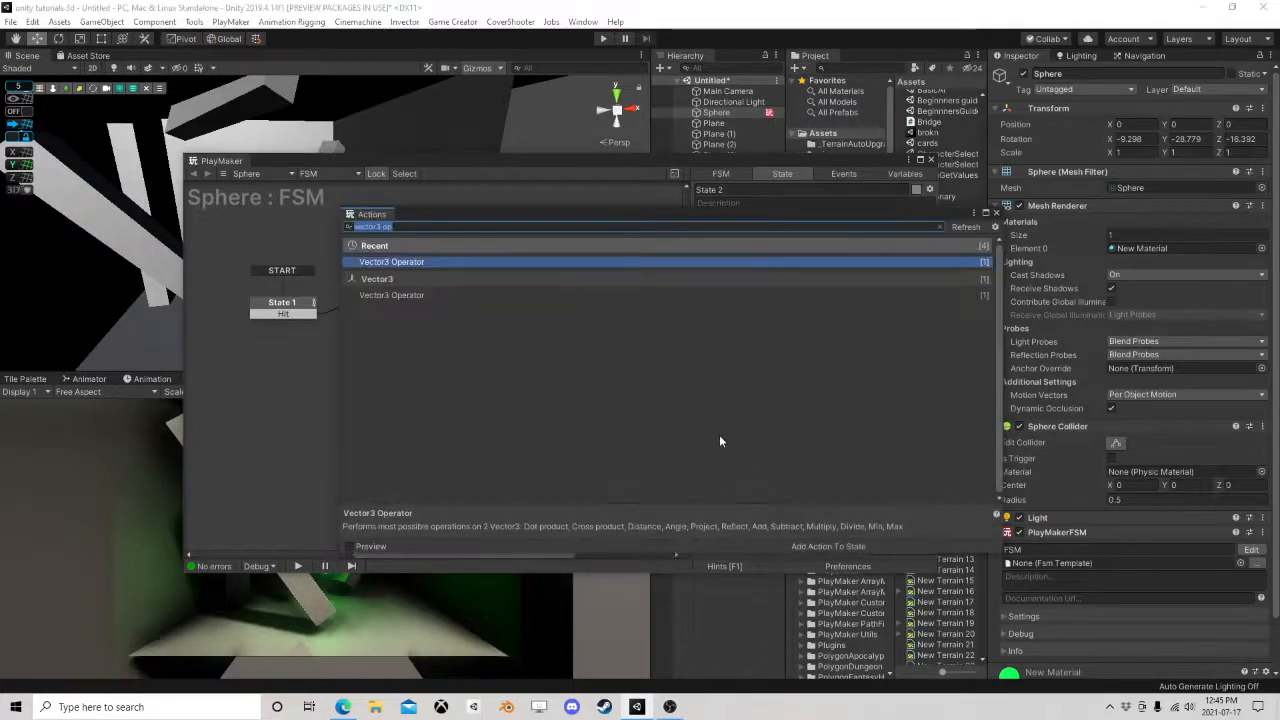
{"action": "type", "text": "look"}
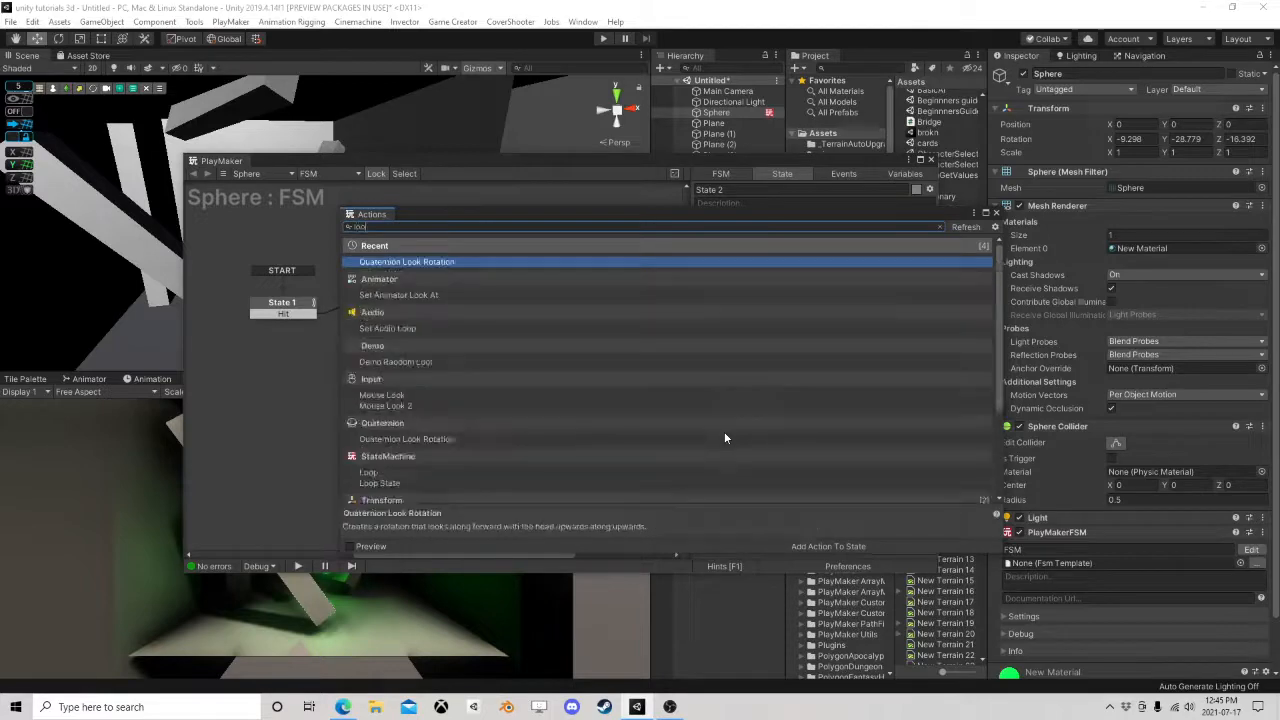
{"action": "double_click", "coordinate": [429, 262]}
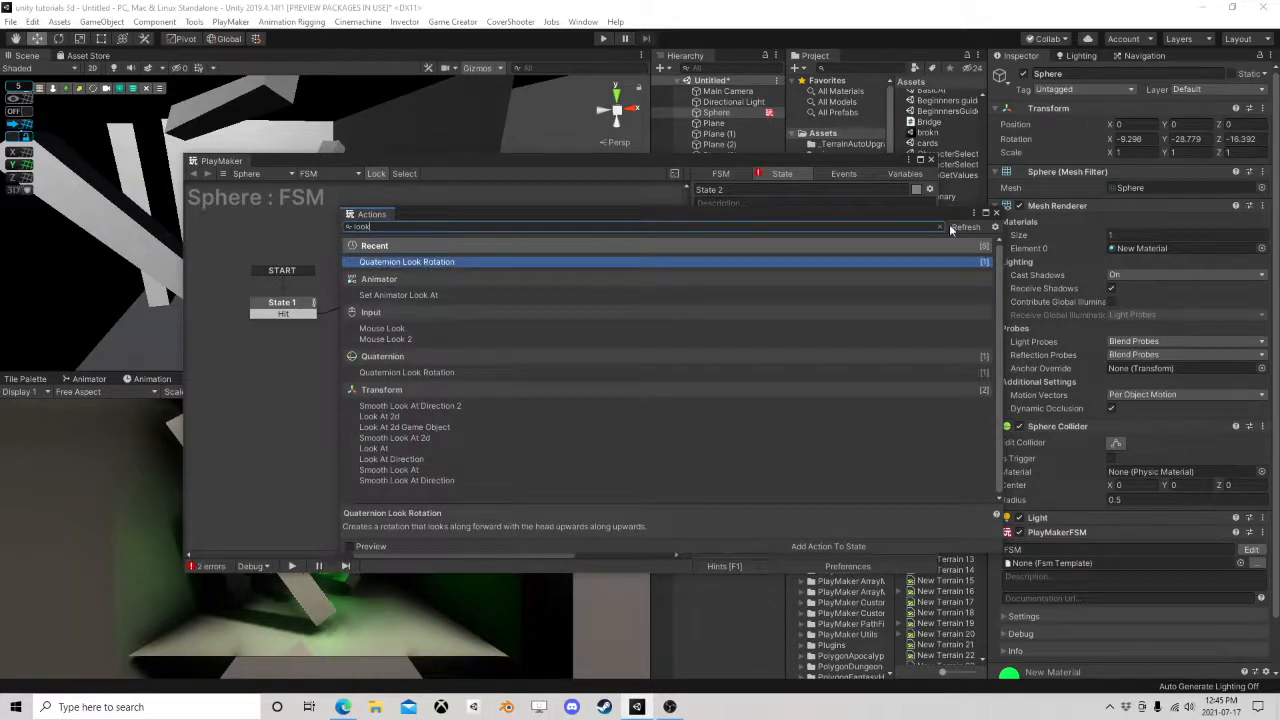
{"action": "left_click", "coordinate": [996, 213]}
{"action": "right_click", "coordinate": [754, 218]}
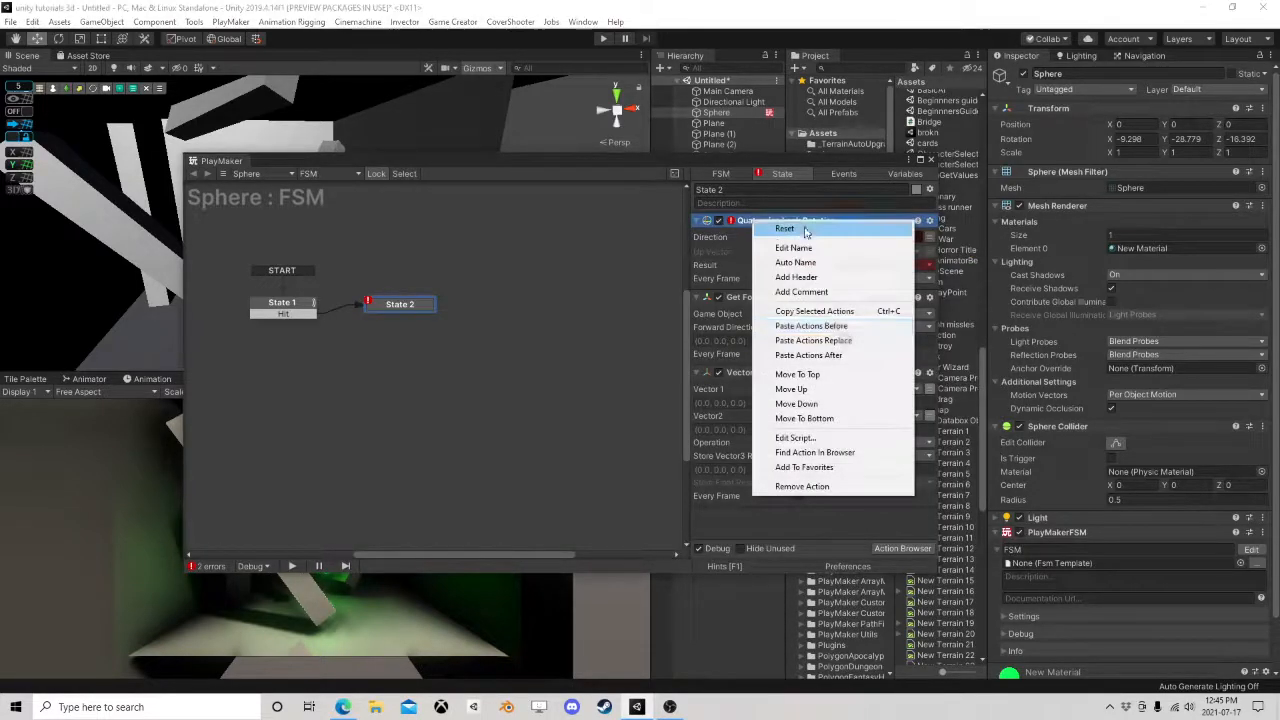
{"action": "left_click", "coordinate": [824, 420]}
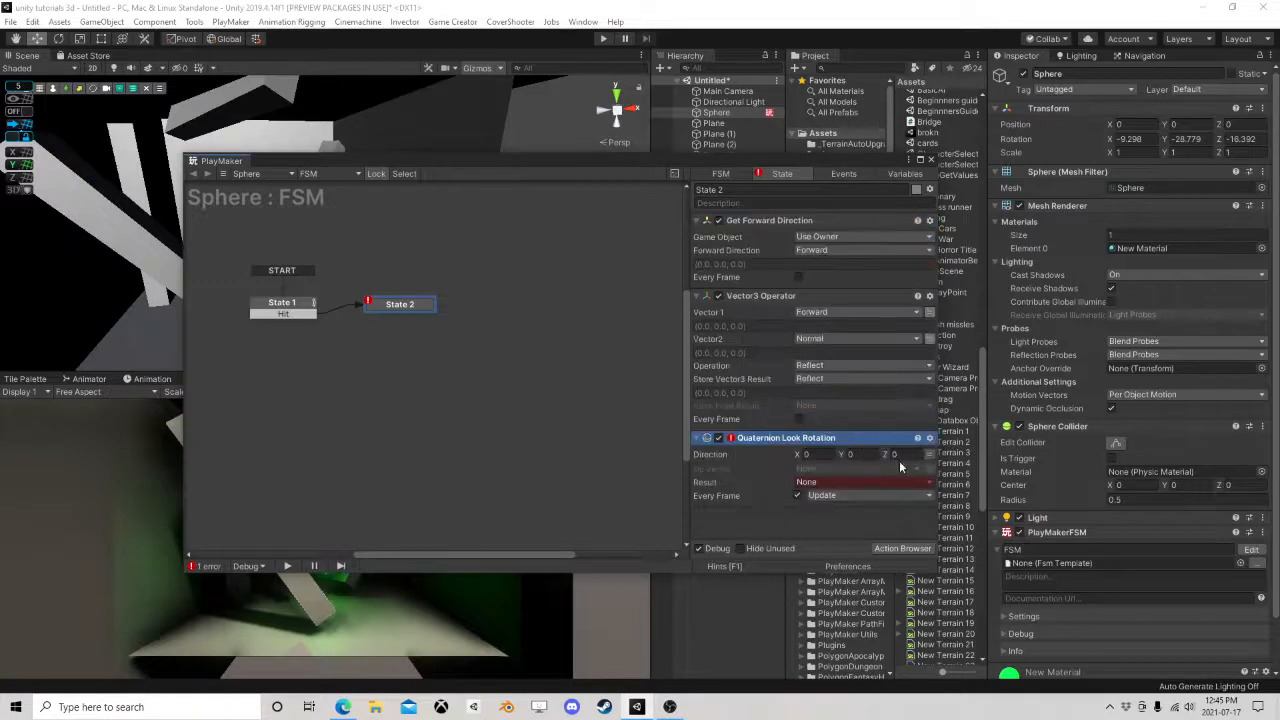
Set the Quaternion Look Rotation's direction to the Reflect variable and its up vector to Y 1.
{"action": "left_click", "coordinate": [929, 454]}
{"action": "left_click", "coordinate": [845, 454]}
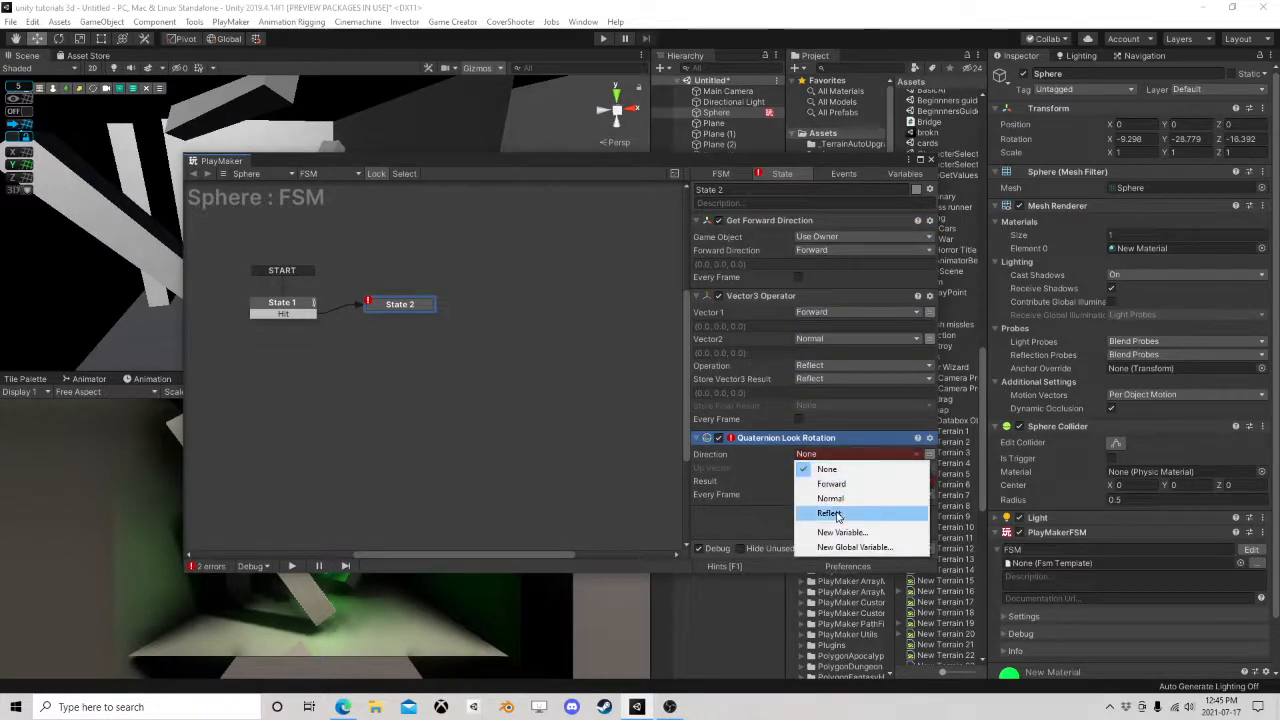
{"action": "left_click", "coordinate": [830, 513]}
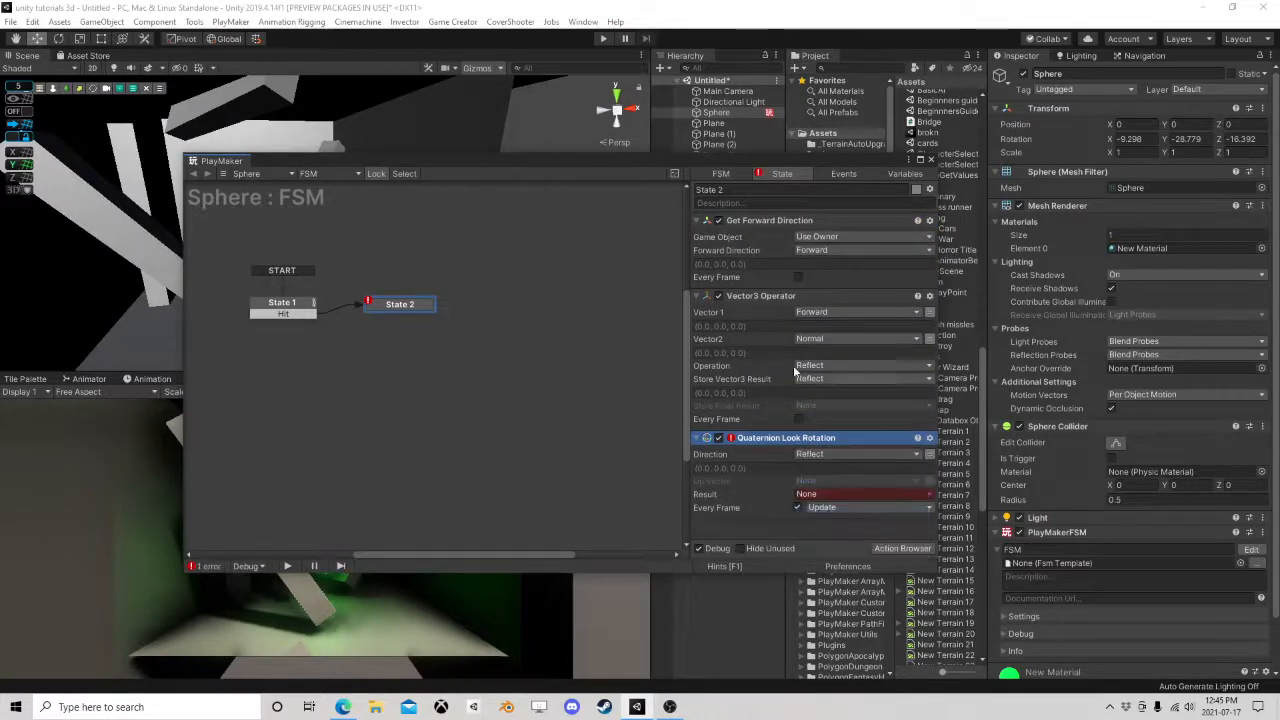
{"action": "left_click", "coordinate": [813, 484]}
{"action": "left_click", "coordinate": [927, 481]}
{"action": "left_click", "coordinate": [928, 481]}
{"action": "left_click", "coordinate": [852, 481]}
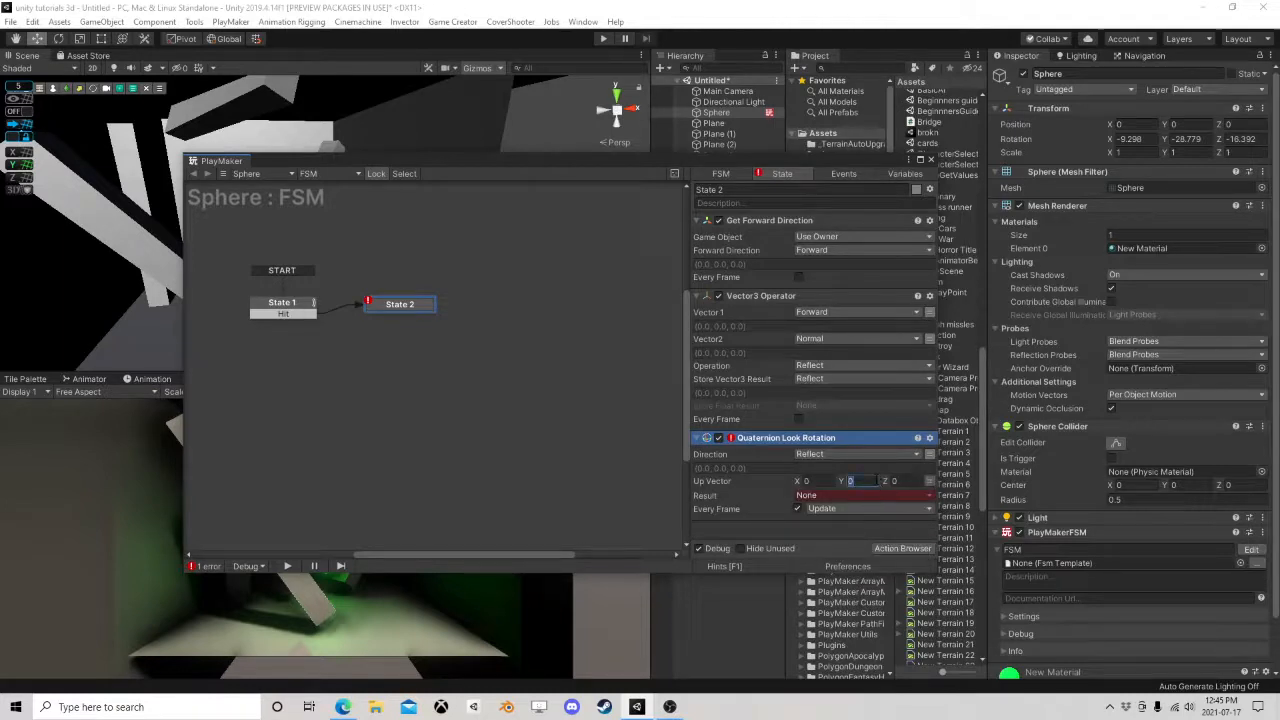
Store the look rotation in a new variable named Result and turn off its Every Frame option.
{"action": "left_click", "coordinate": [831, 496]}
{"action": "left_click", "coordinate": [835, 530]}
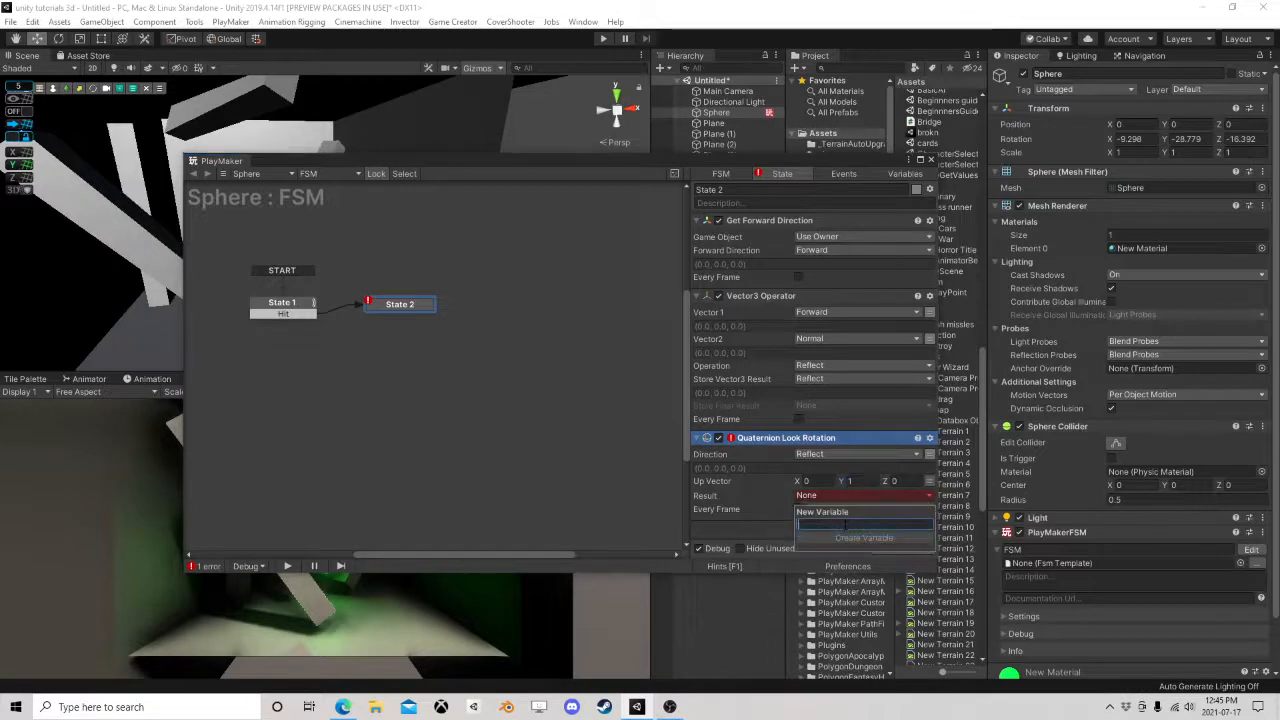
{"action": "left_click", "coordinate": [844, 523]}
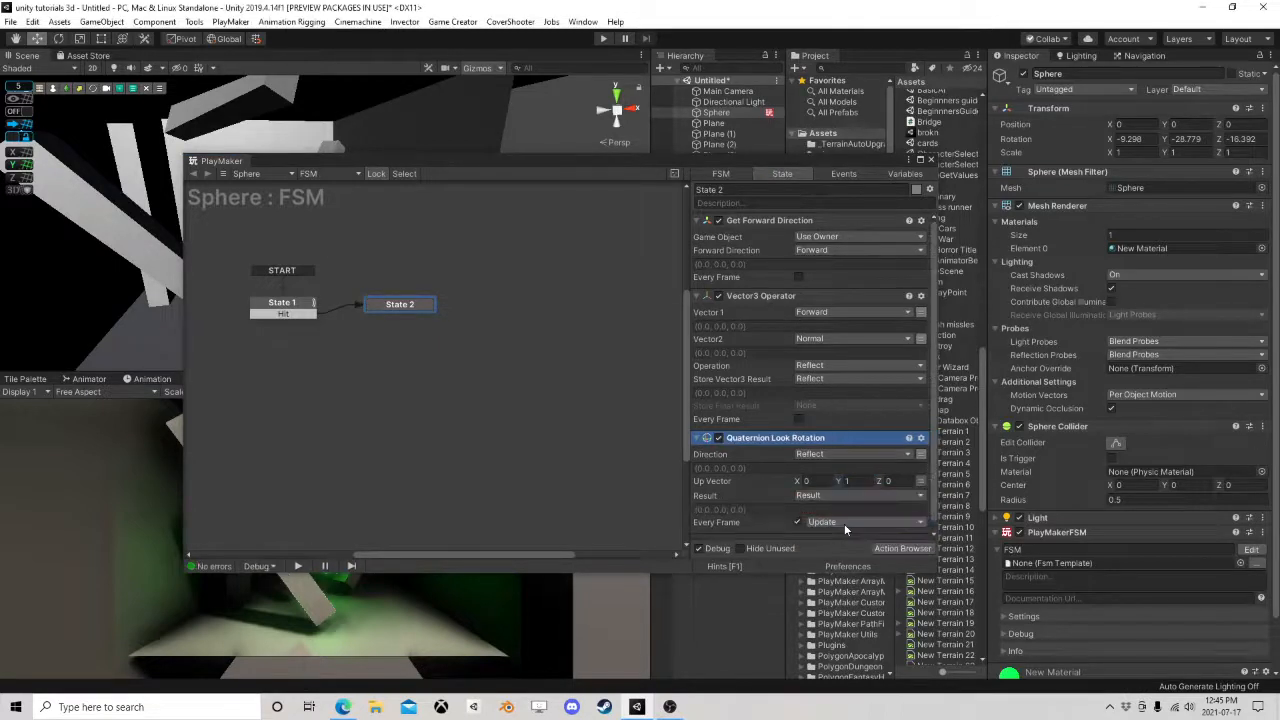
{"action": "scroll", "coordinate": [853, 530], "scroll_direction": "down", "scroll_amount": 1}
{"action": "left_click", "coordinate": [800, 513]}
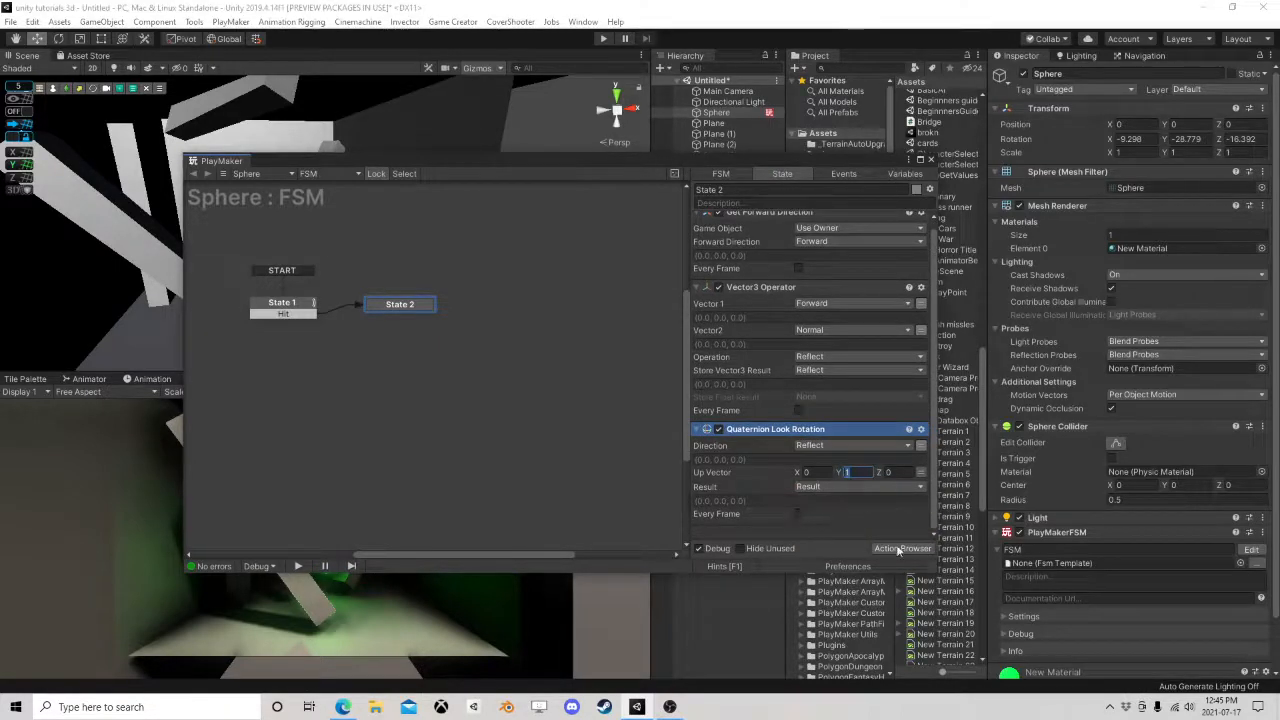
Add a Set Rotation action to State 2 and move it below the Quaternion Look Rotation action.
{"action": "left_click", "coordinate": [900, 548]}
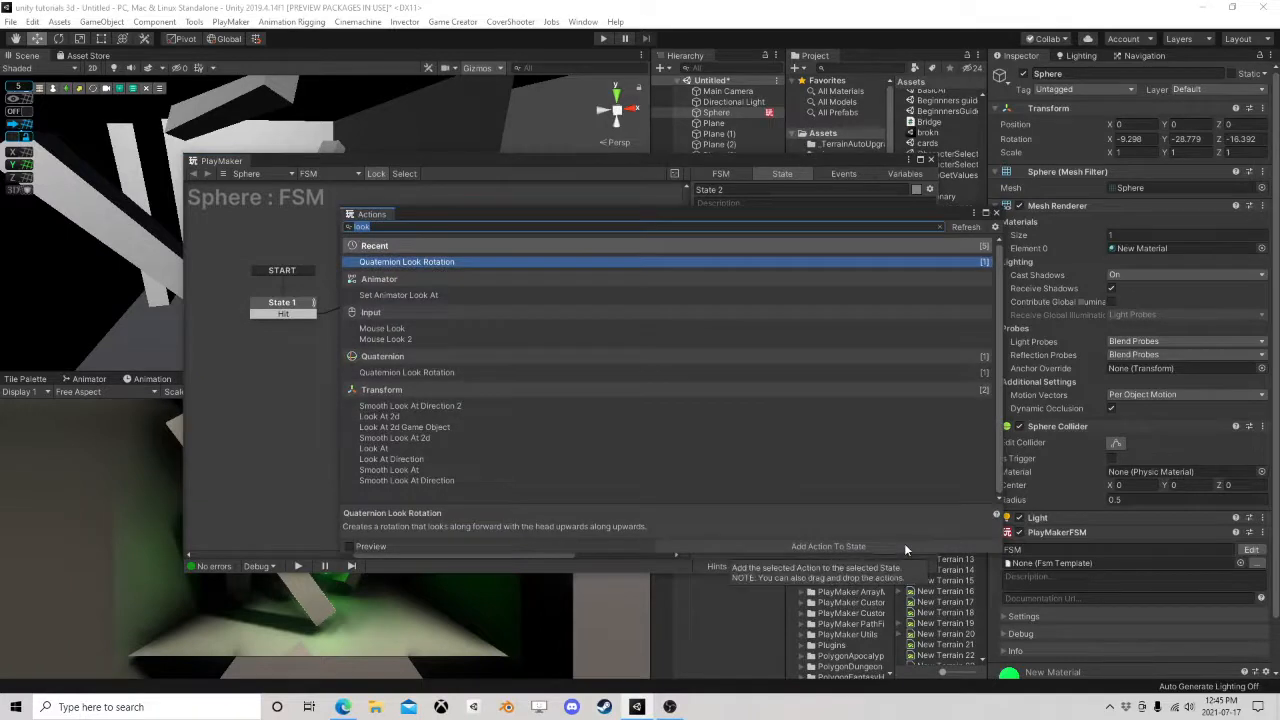
{"action": "type", "text": "set r"}
{"action": "type", "text": "otat"}
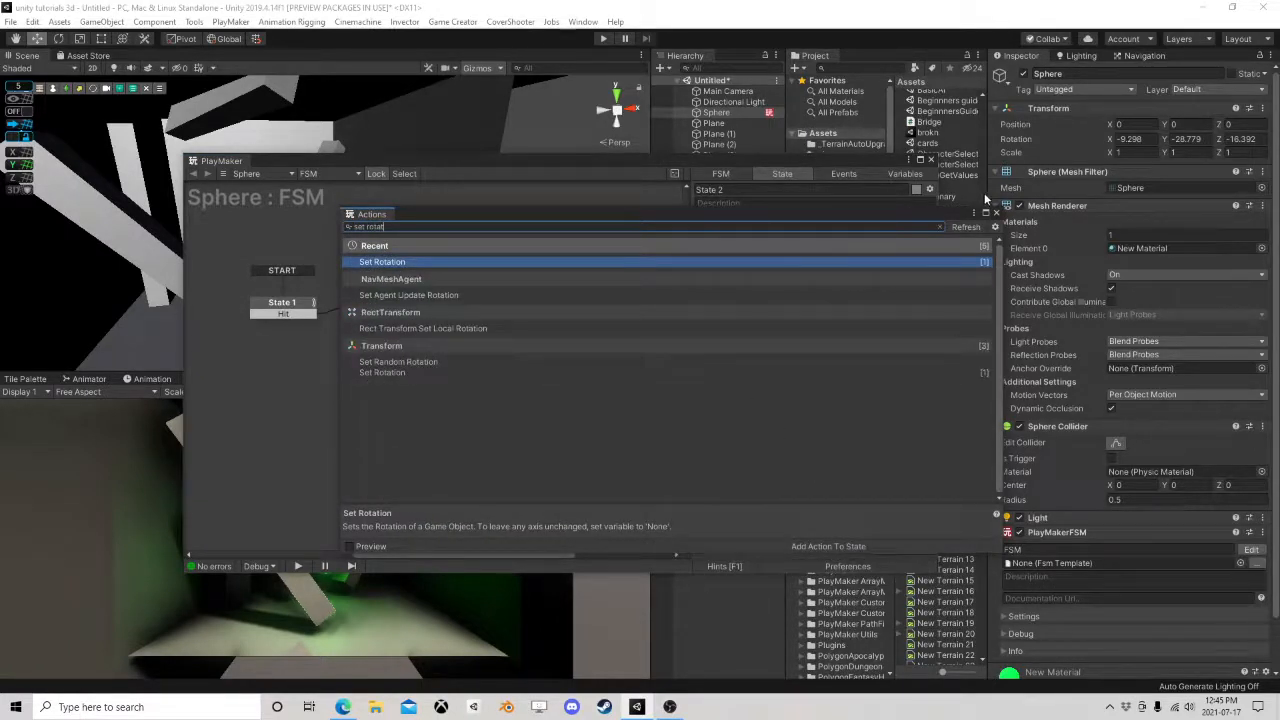
{"action": "key", "text": "Return"}
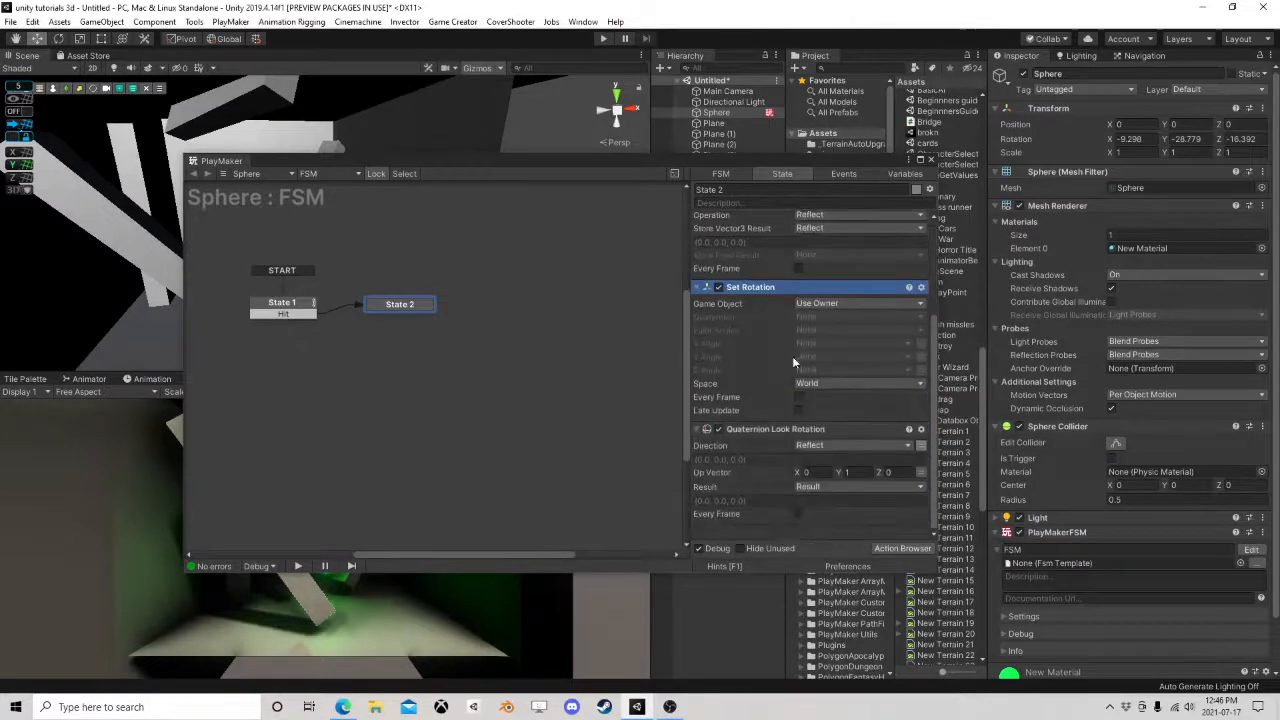
{"action": "right_click", "coordinate": [751, 299]}
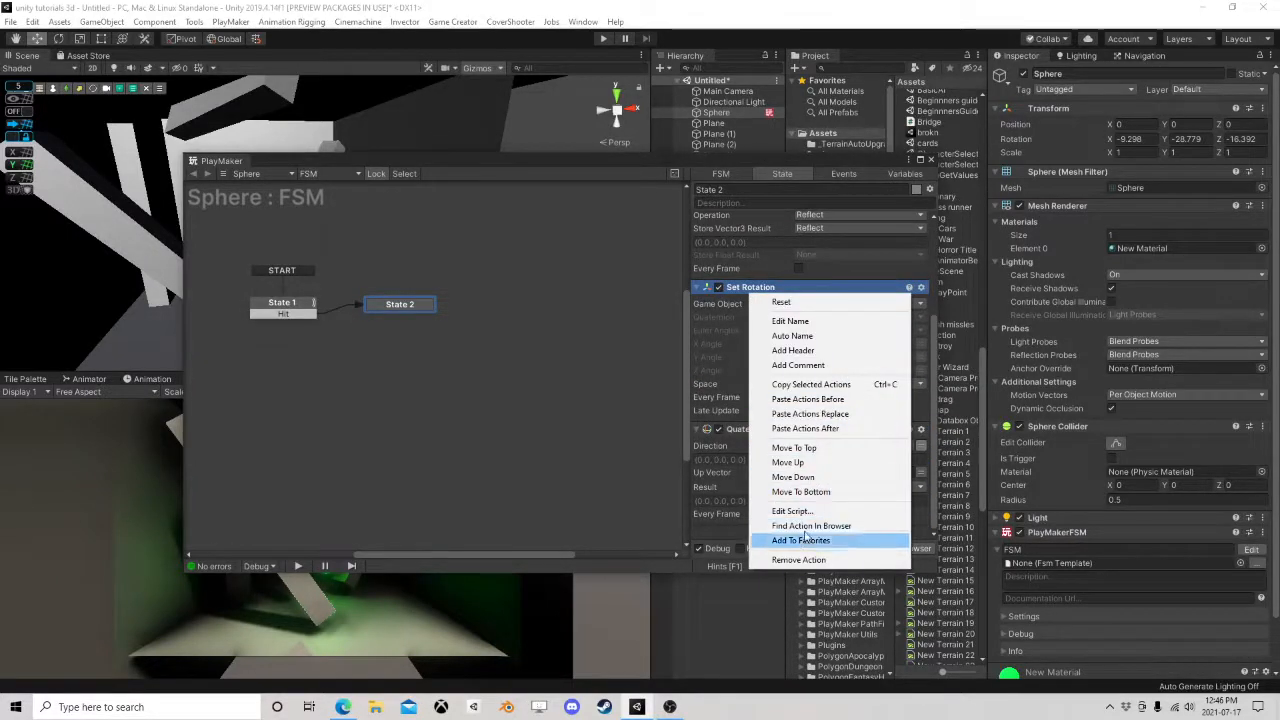
{"action": "left_click", "coordinate": [828, 478]}
Set the Set Rotation action's quaternion to the Result variable.
{"action": "left_click", "coordinate": [829, 420]}
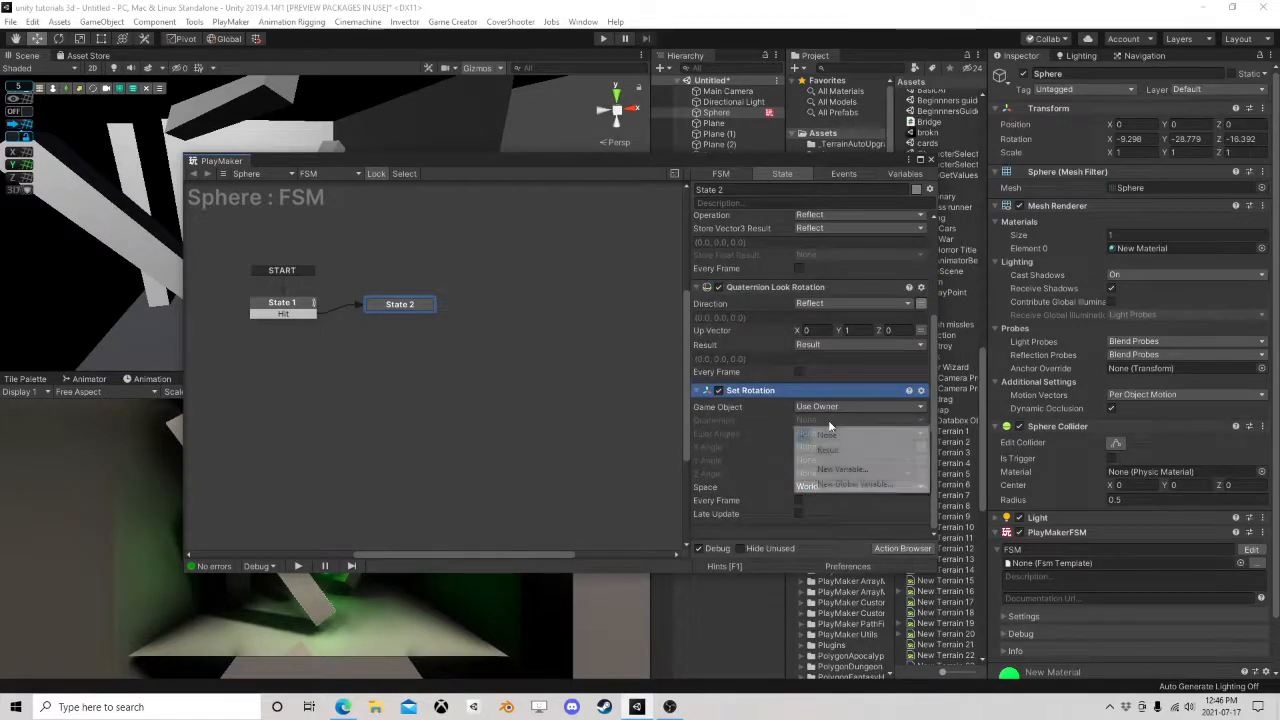
{"action": "left_click", "coordinate": [752, 426]}
{"action": "left_click", "coordinate": [816, 434]}
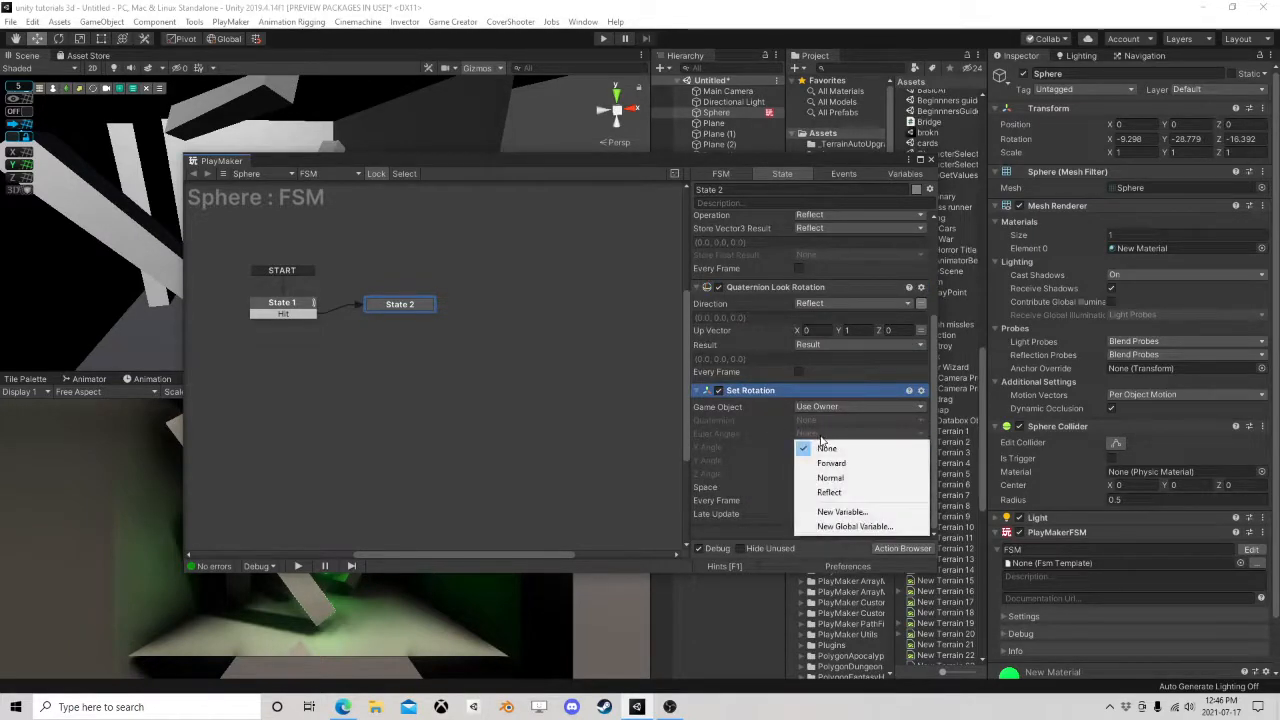
{"action": "left_click", "coordinate": [774, 430]}
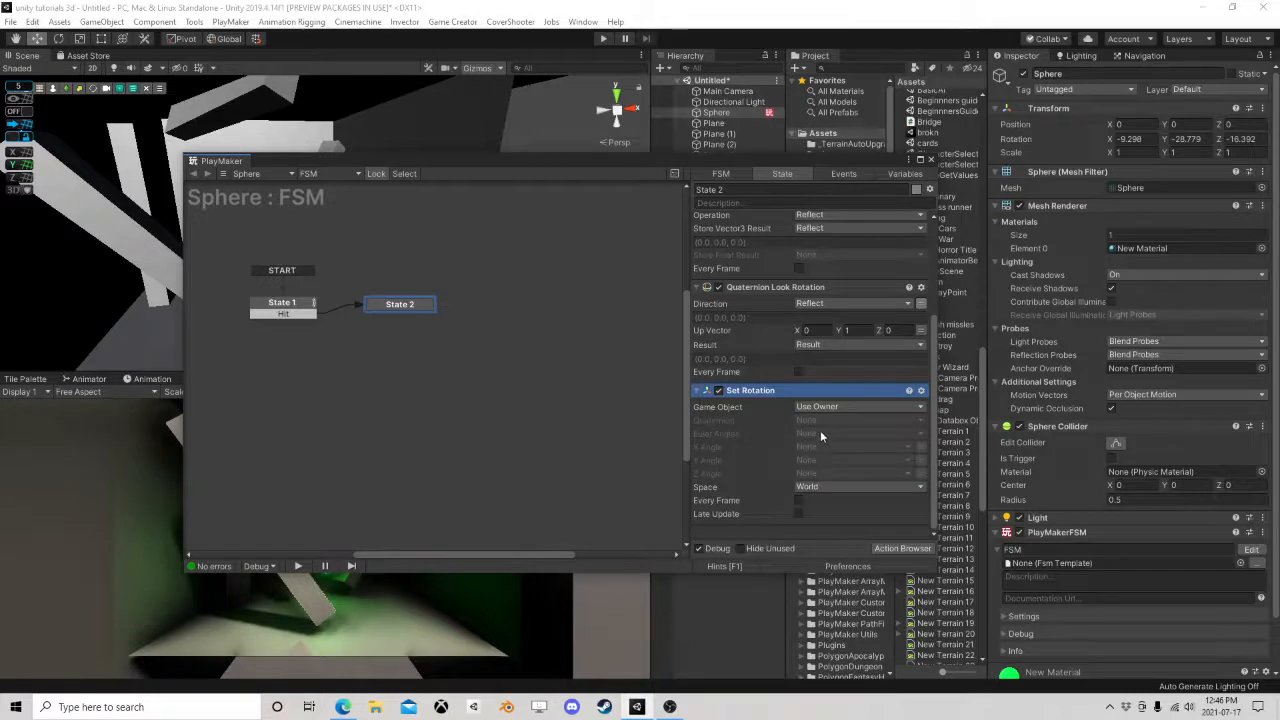
{"action": "left_click", "coordinate": [820, 430]}
{"action": "left_click", "coordinate": [801, 418]}
{"action": "left_click", "coordinate": [801, 418]}
{"action": "left_click", "coordinate": [828, 449]}
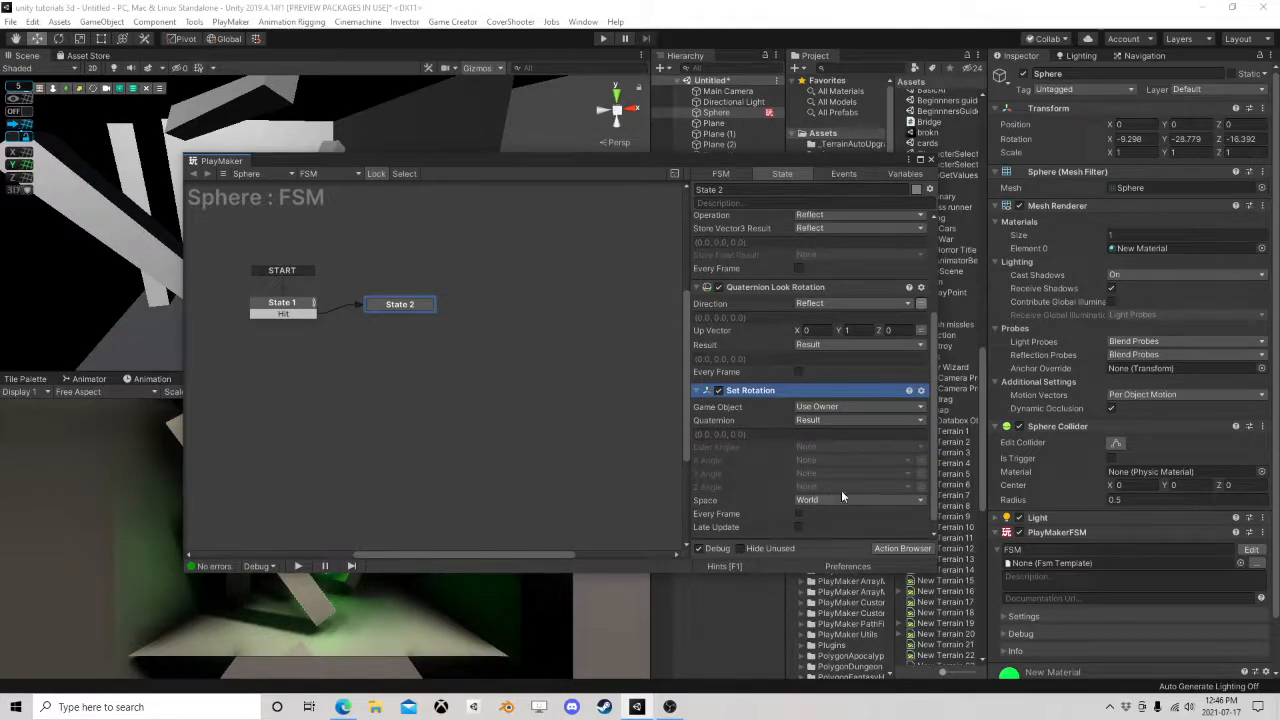
Add a Next Frame Event action to State 2.
{"action": "left_click", "coordinate": [886, 545]}
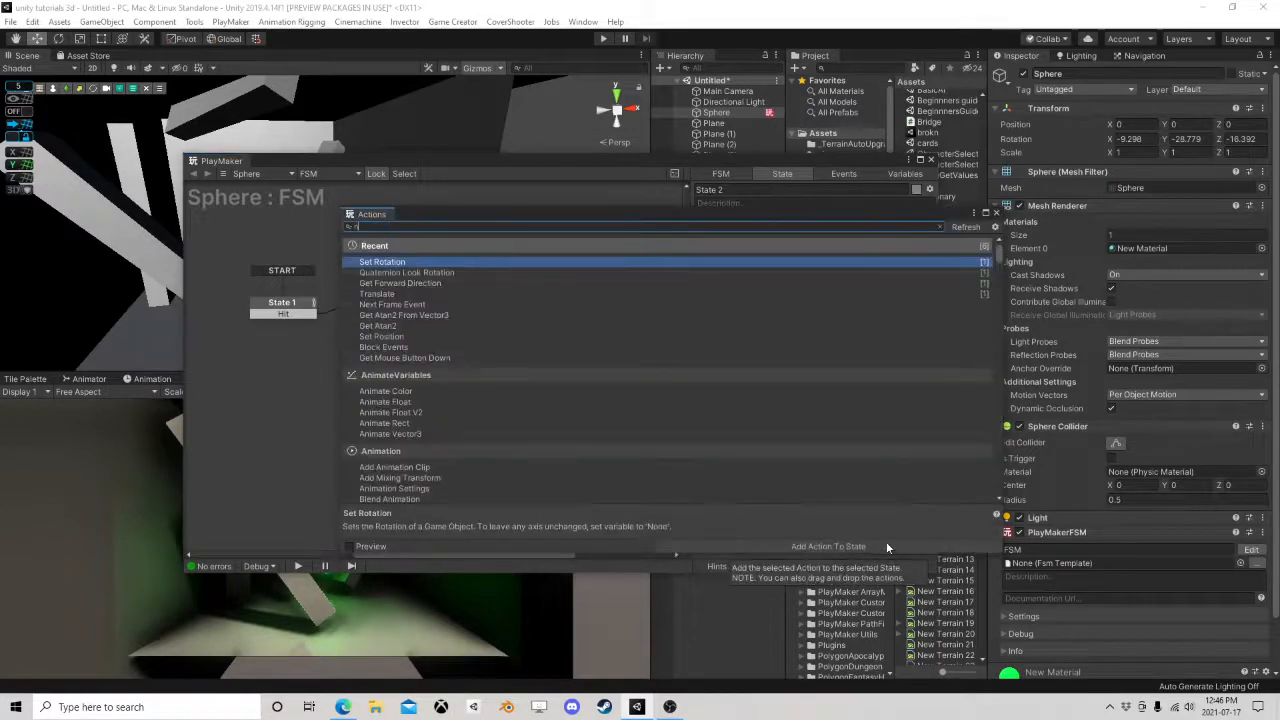
{"action": "type", "text": "next fra"}
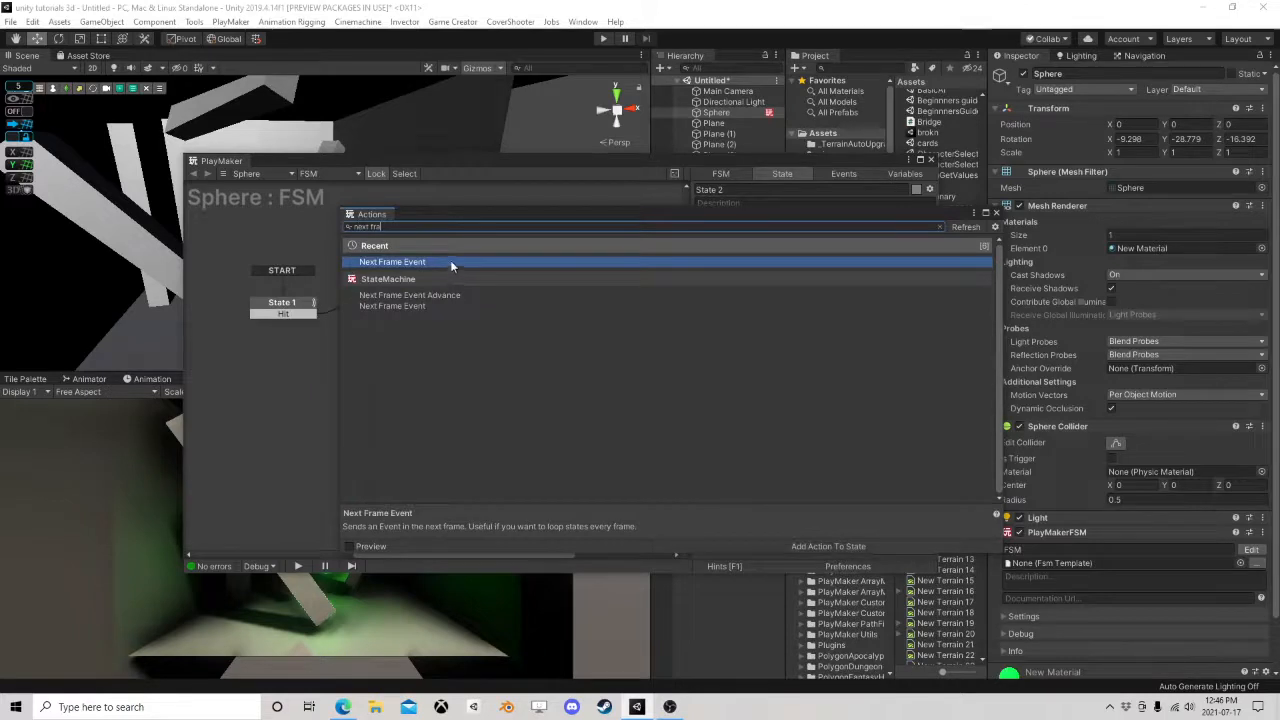
{"action": "key", "text": "Return"}
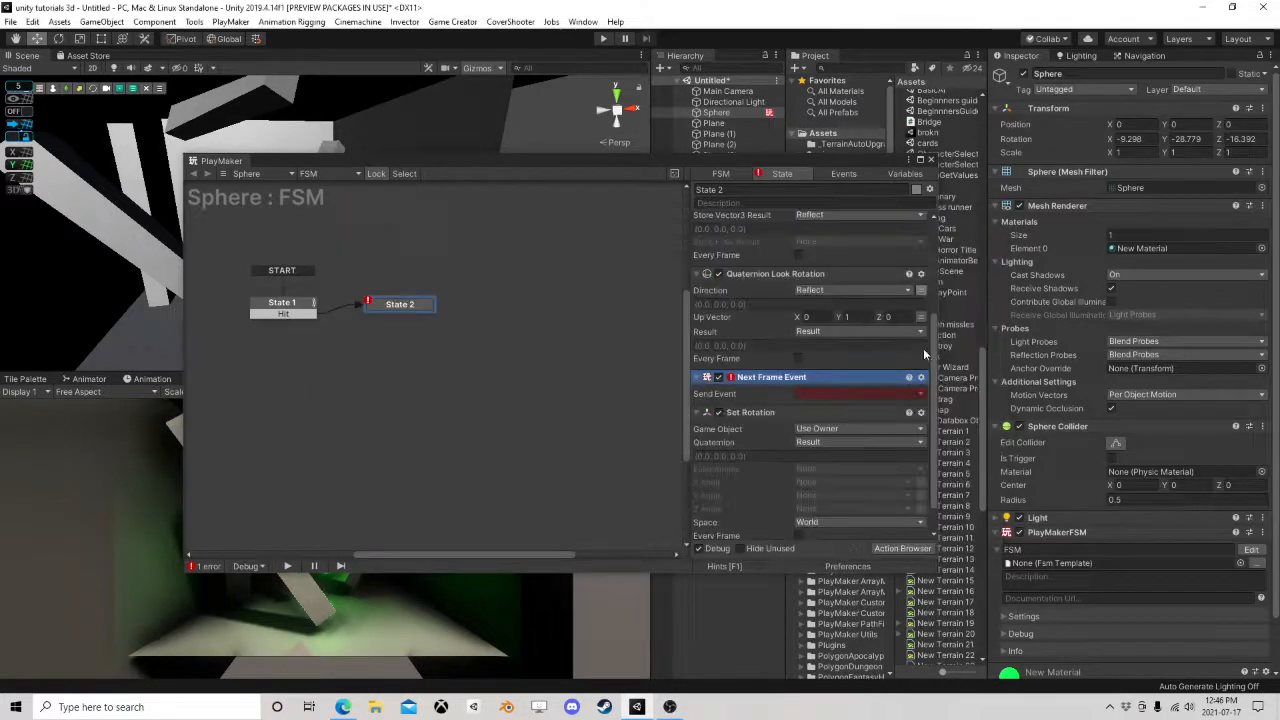
Add a FINISHED transition to State 2 and make the Next Frame Event send FINISHED.
{"action": "left_click", "coordinate": [828, 392]}
{"action": "left_click", "coordinate": [450, 352]}
{"action": "left_click", "coordinate": [402, 304], "text": "ctrl"}
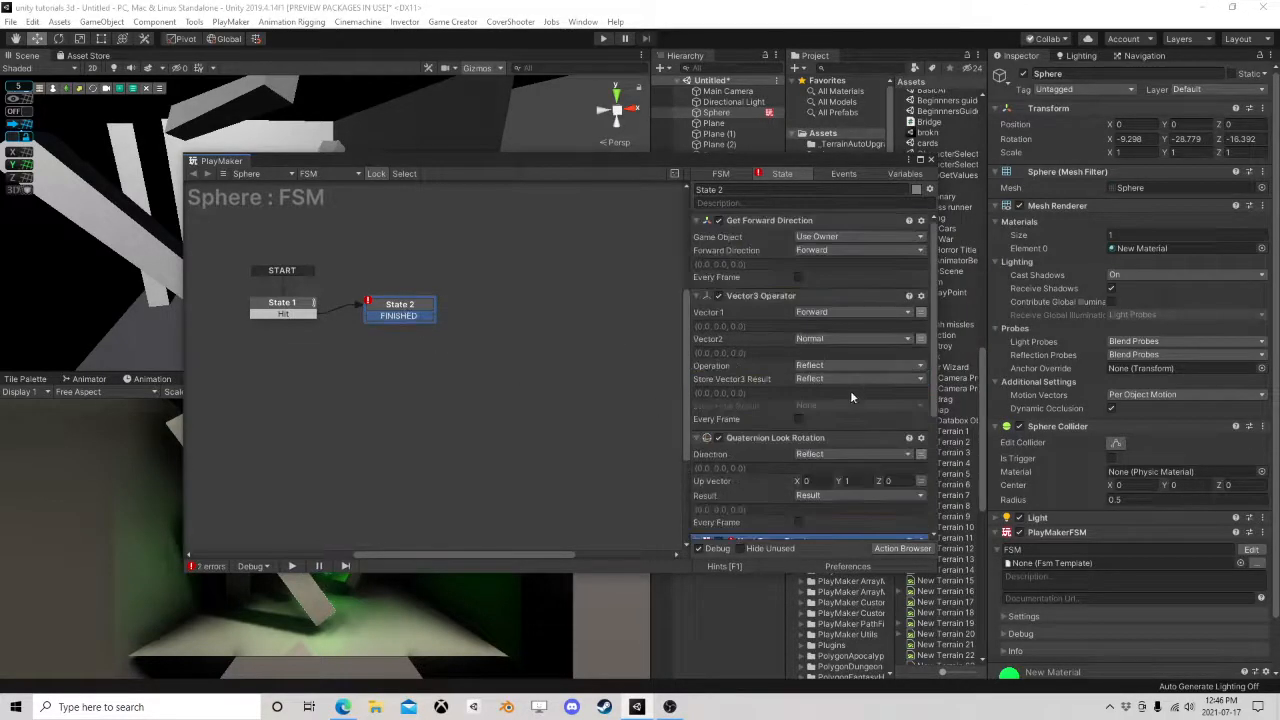
{"action": "scroll", "coordinate": [797, 464], "scroll_direction": "down", "scroll_amount": 5}
{"action": "left_click", "coordinate": [844, 358]}
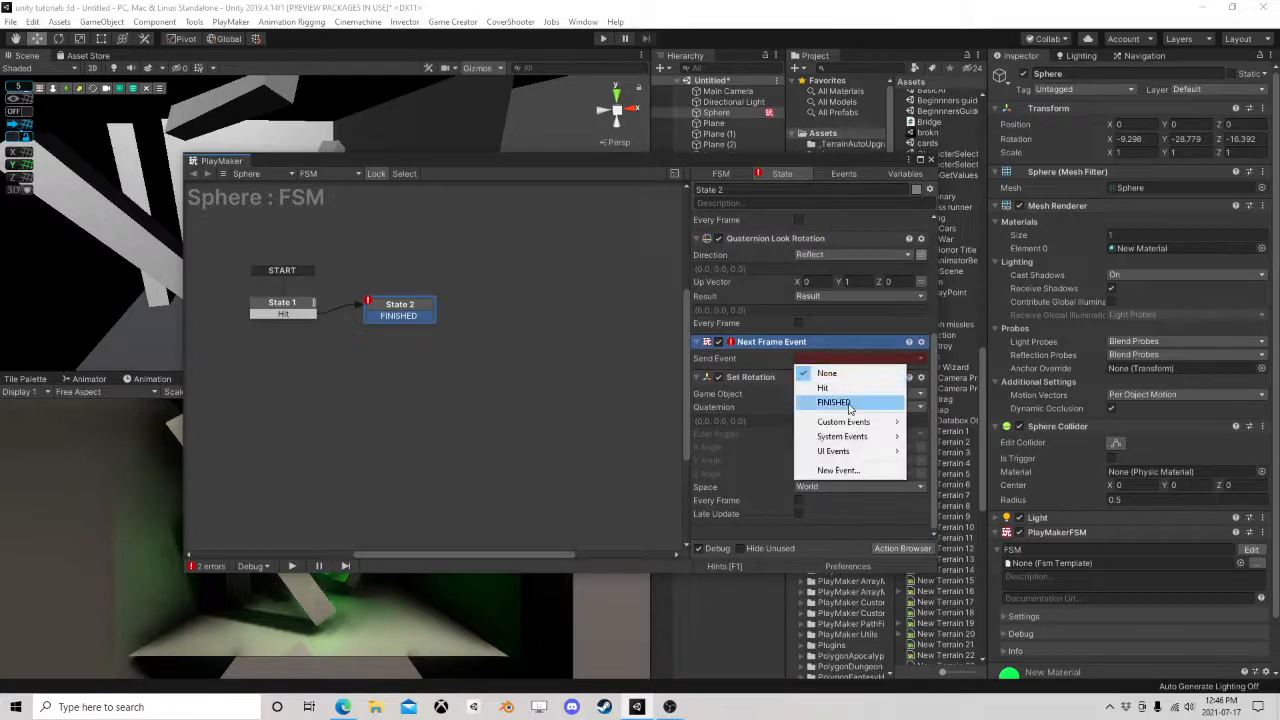
{"action": "left_click", "coordinate": [850, 401]}
Move the Next Frame Event to the end of State 2's actions and link the FINISHED transition back to State 1.
{"action": "right_click", "coordinate": [752, 343]}
{"action": "left_click", "coordinate": [800, 540]}
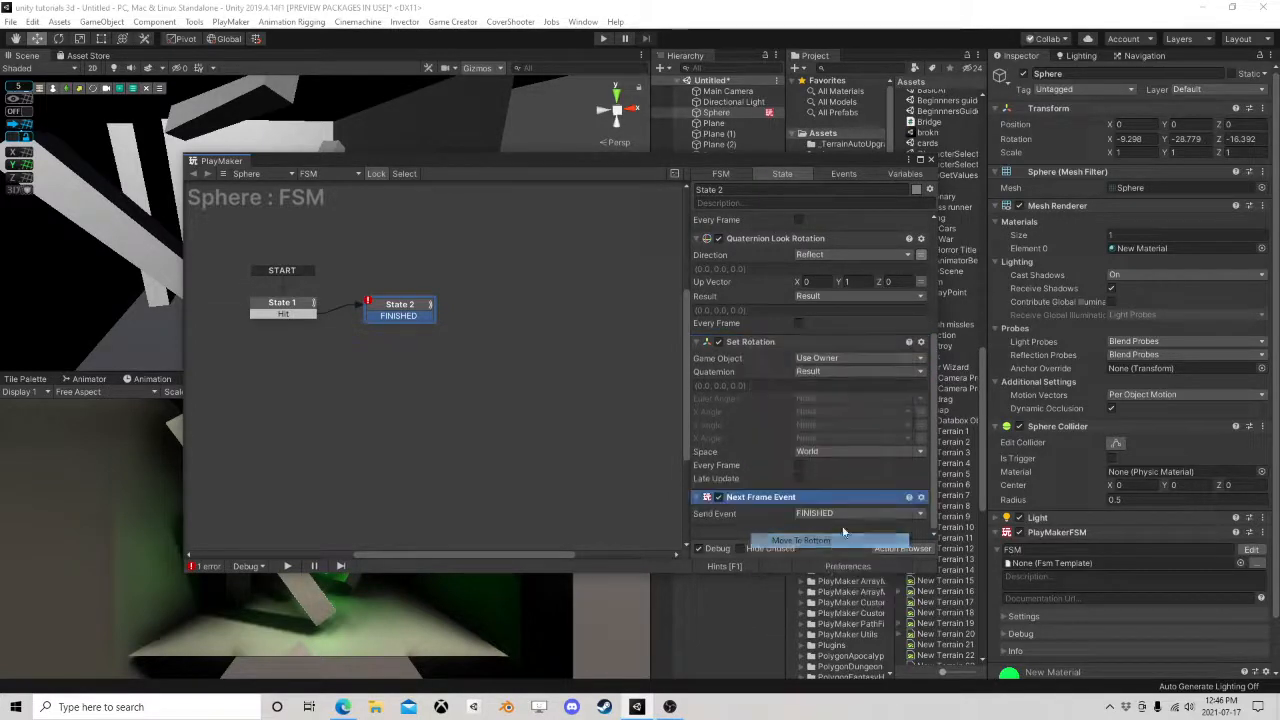
{"action": "left_click", "coordinate": [932, 161]}
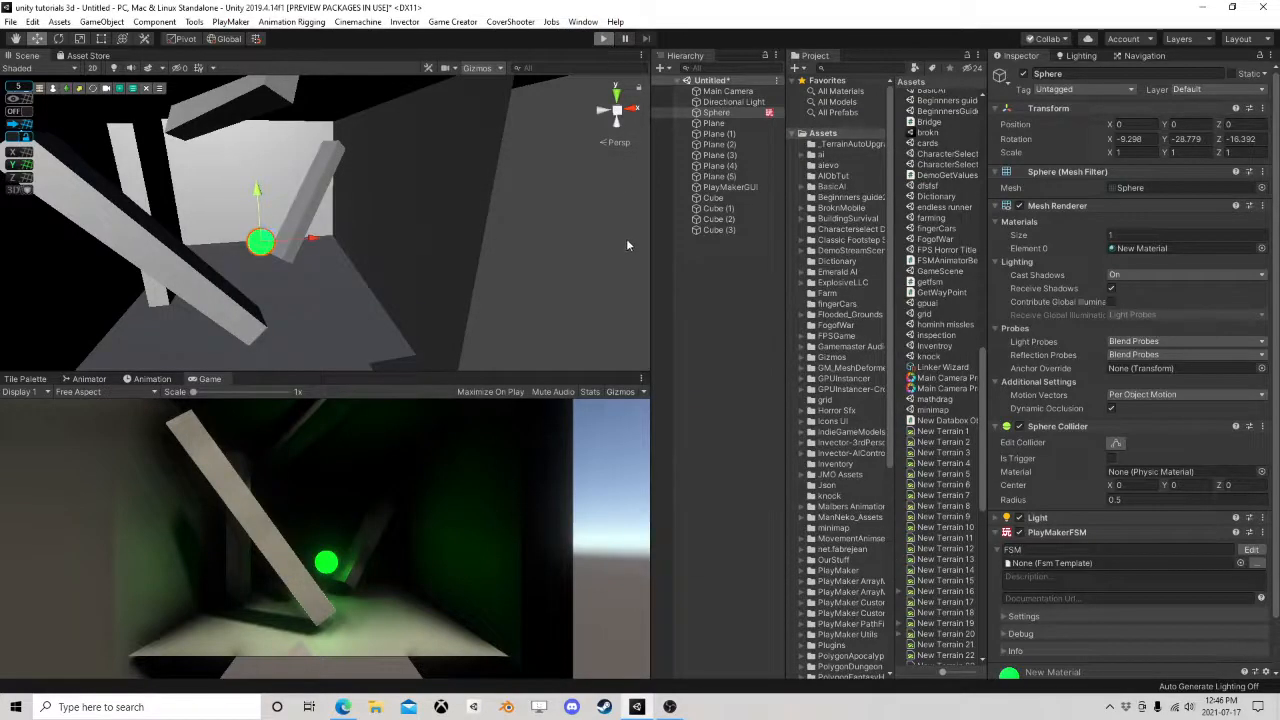
Run the game to watch the sphere bounce, check the FSM's state changes in its editor, and stop the game.
{"action": "key", "text": "ctrl+p"}
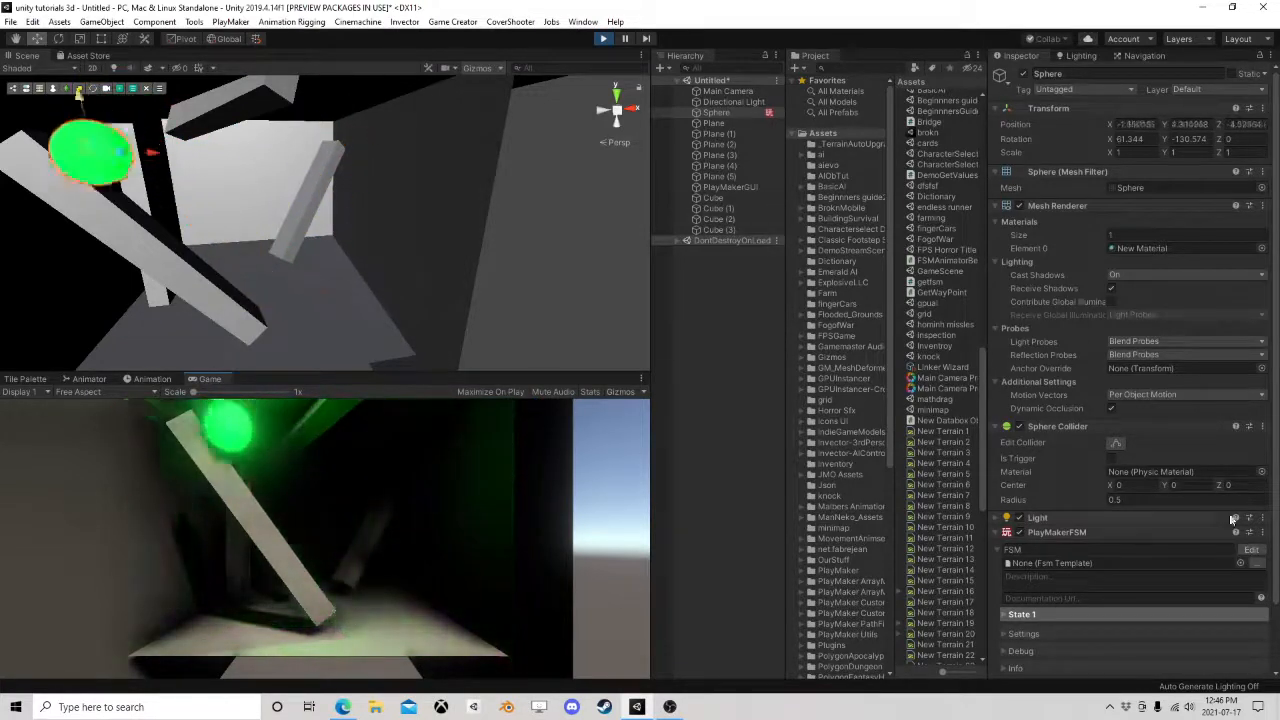
{"action": "left_click", "coordinate": [1251, 551]}
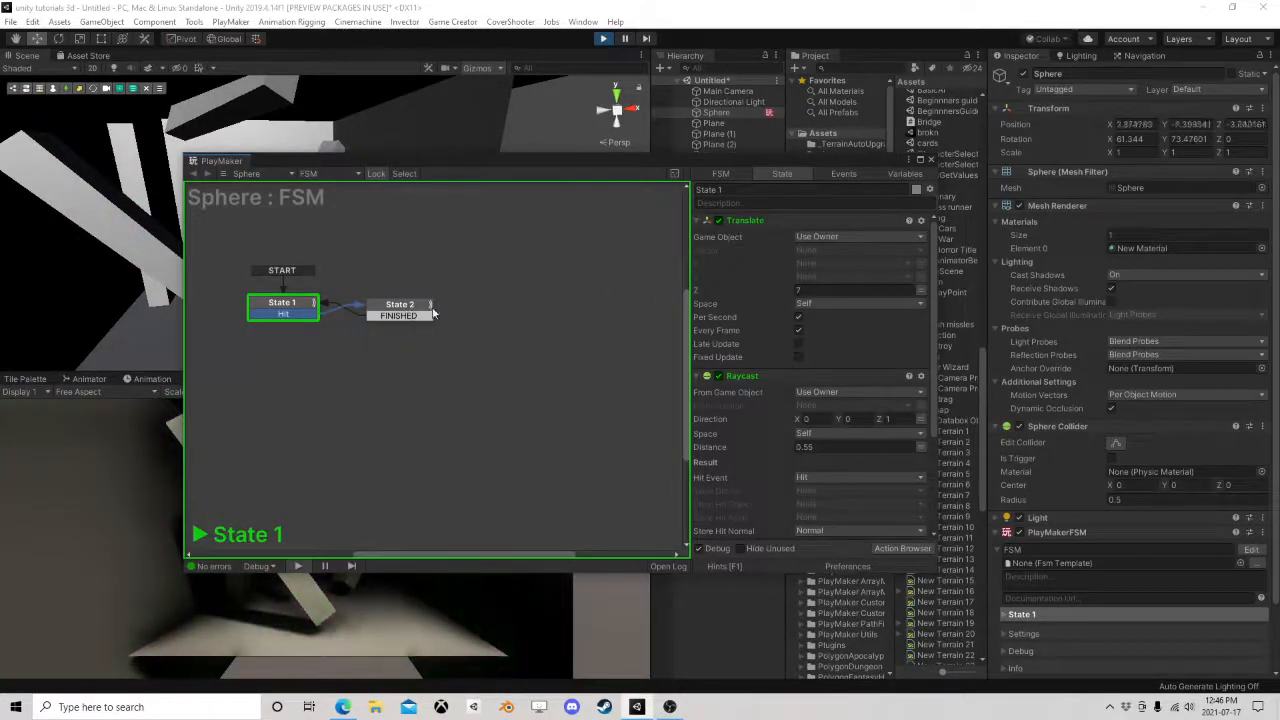
{"action": "left_click_drag", "start_coordinate": [511, 162], "coordinate": [822, 118]}
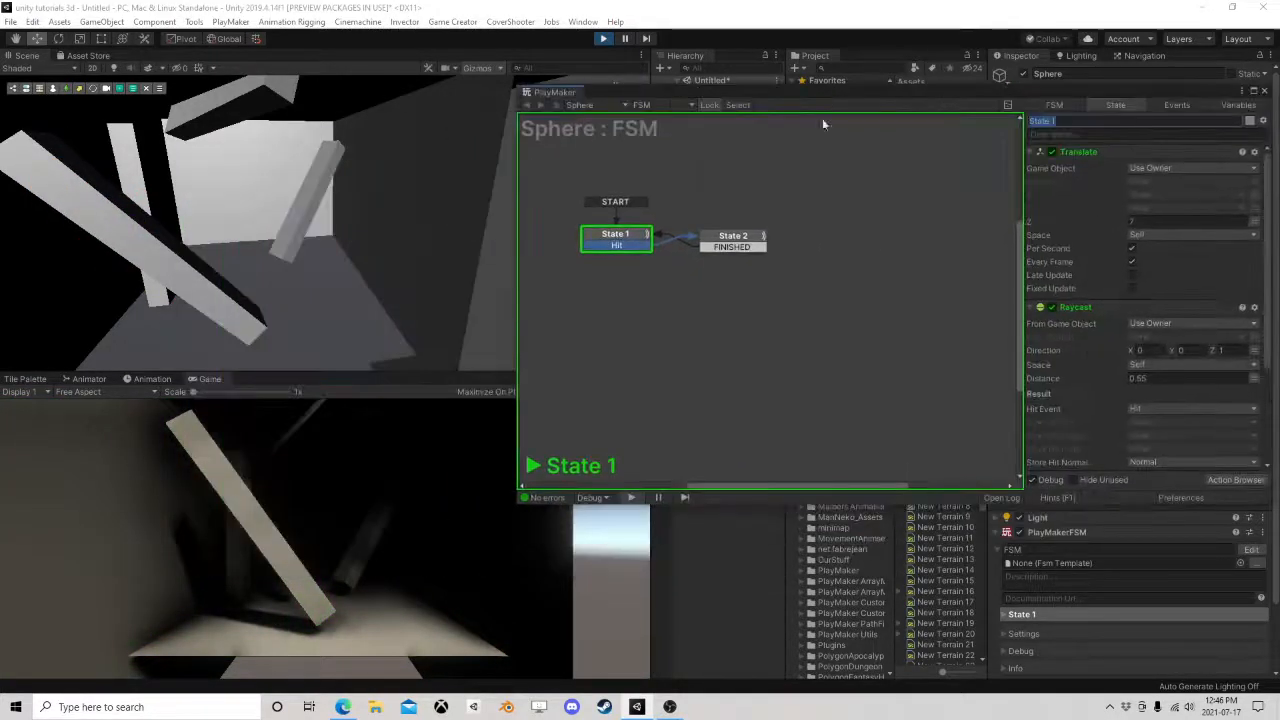
{"action": "left_click_drag", "start_coordinate": [1016, 97], "coordinate": [686, 196]}
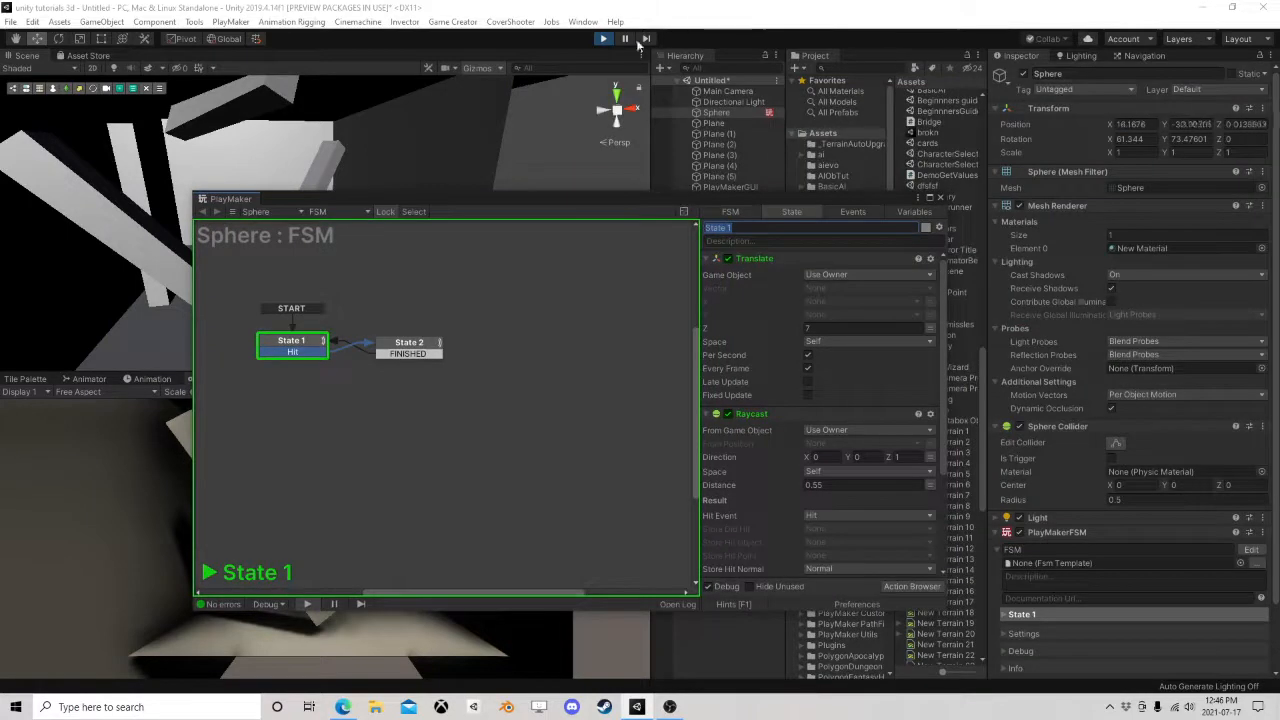
{"action": "left_click", "coordinate": [603, 39]}
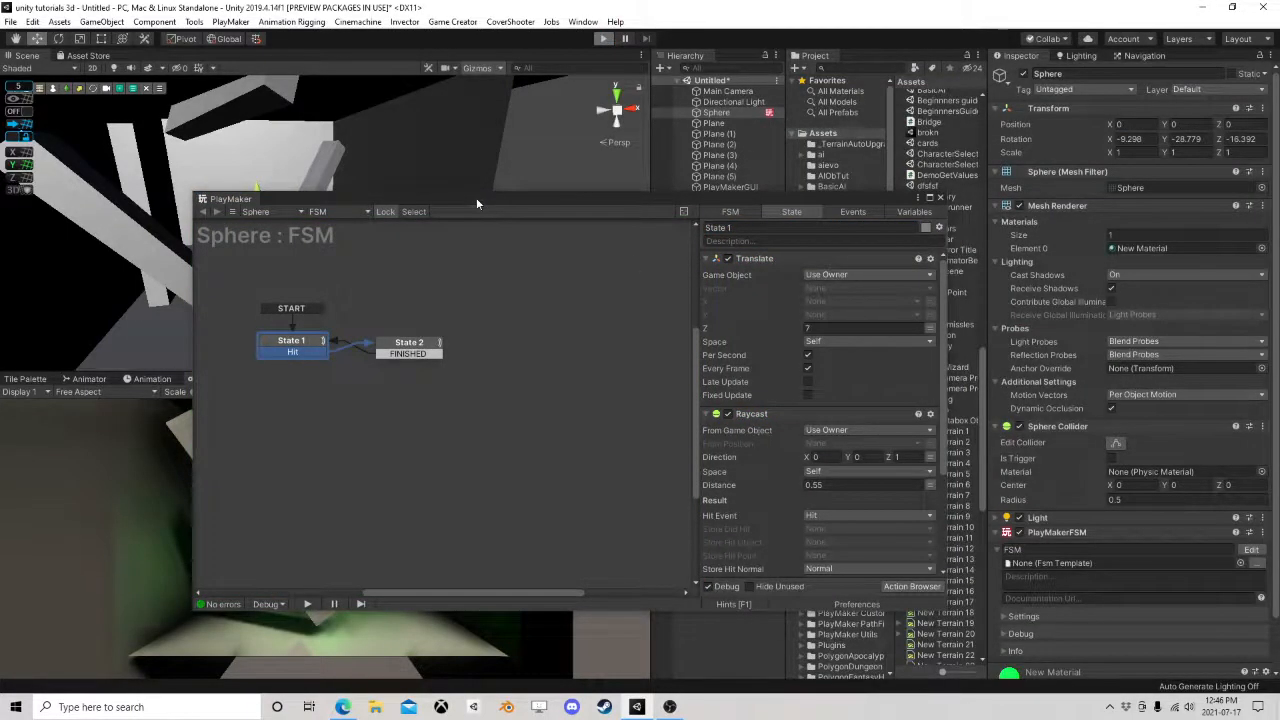
Run the game again and try a Raycast distance of 0.67 in State 1 while it plays.
{"action": "key", "text": "ctrl+p"}
{"action": "left_click_drag", "start_coordinate": [484, 205], "coordinate": [636, 150]}
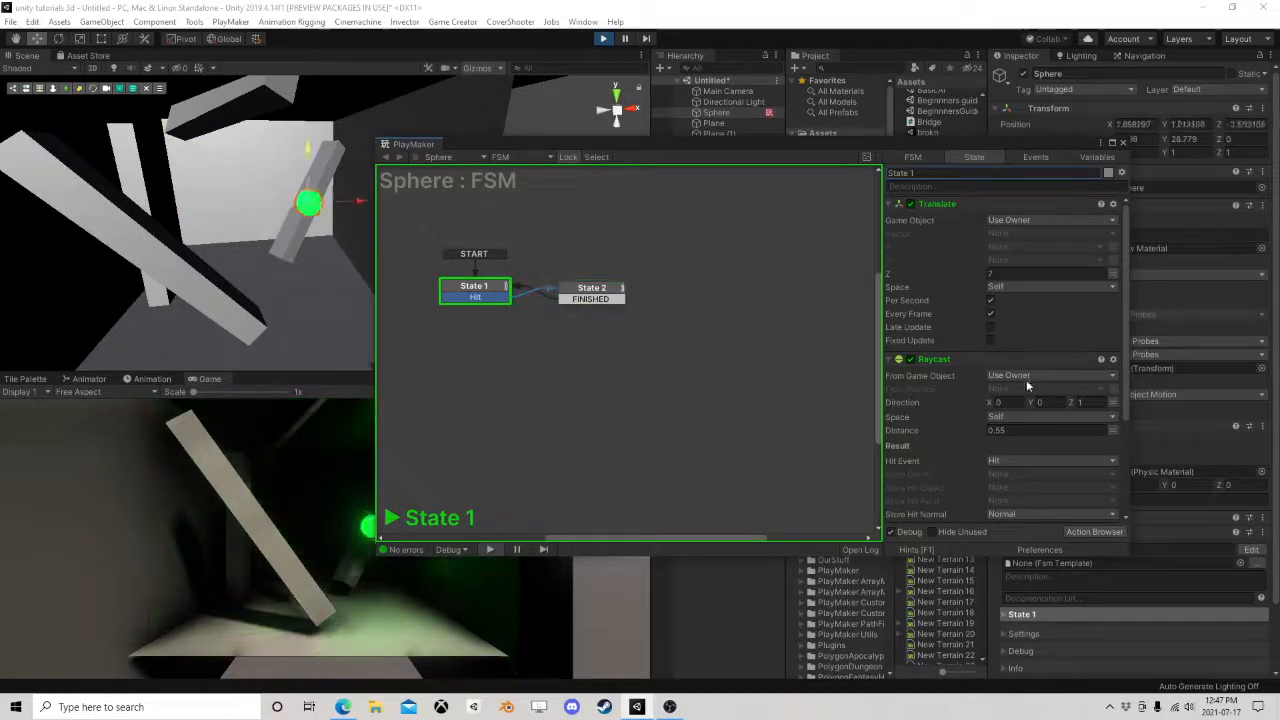
{"action": "left_click_drag", "start_coordinate": [970, 430], "coordinate": [978, 435]}
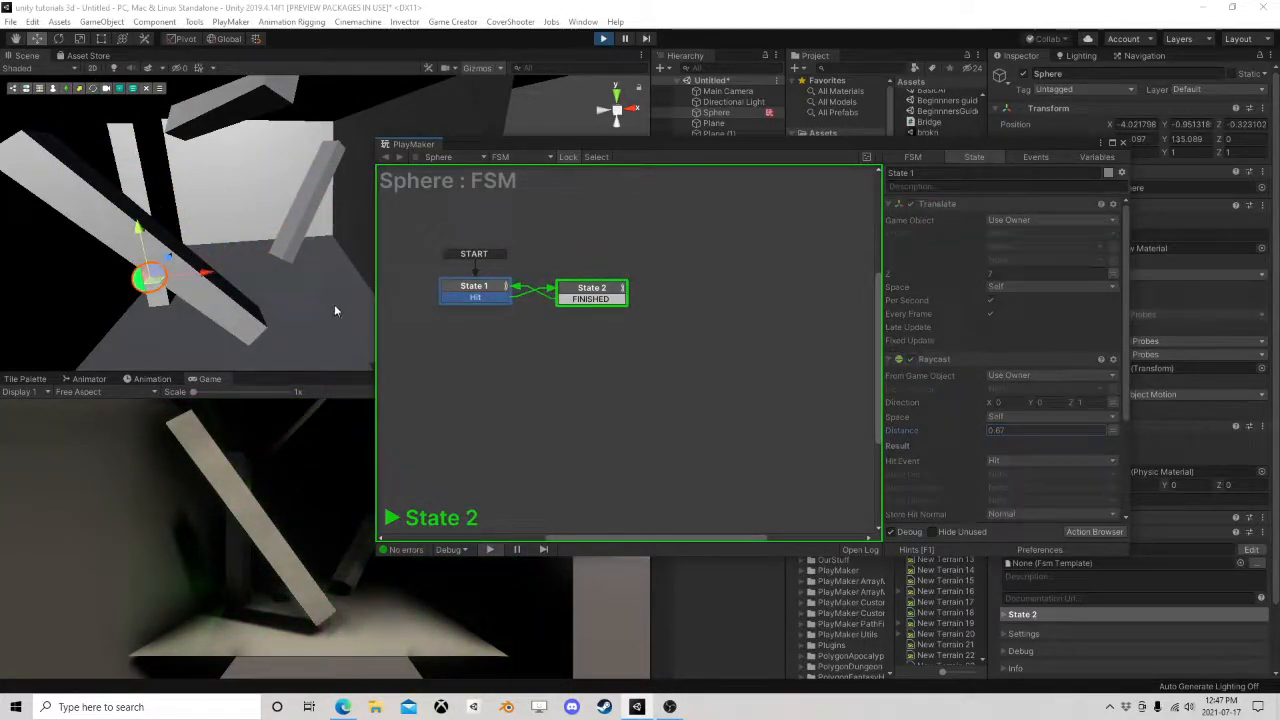
{"action": "left_click", "coordinate": [605, 40]}
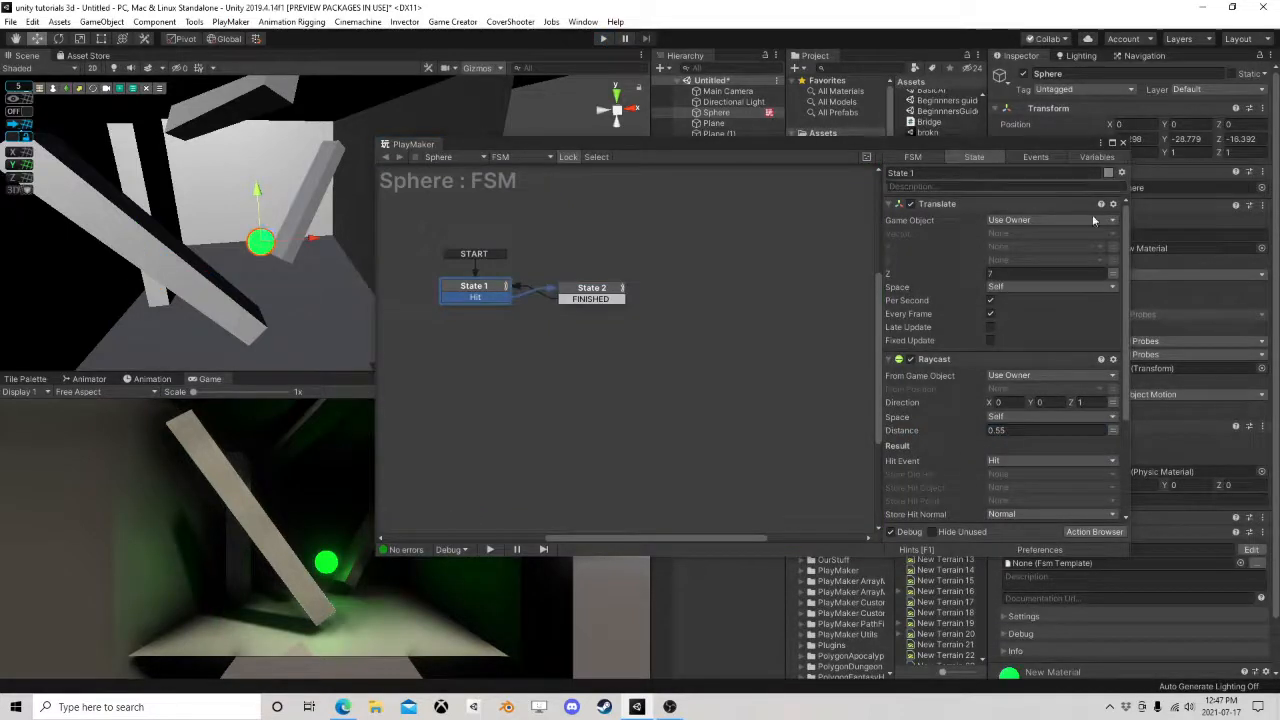
Set State 1's Raycast distance to 0.66 and its Translate Z to 11.03, and run the game.
{"action": "left_click", "coordinate": [975, 432]}
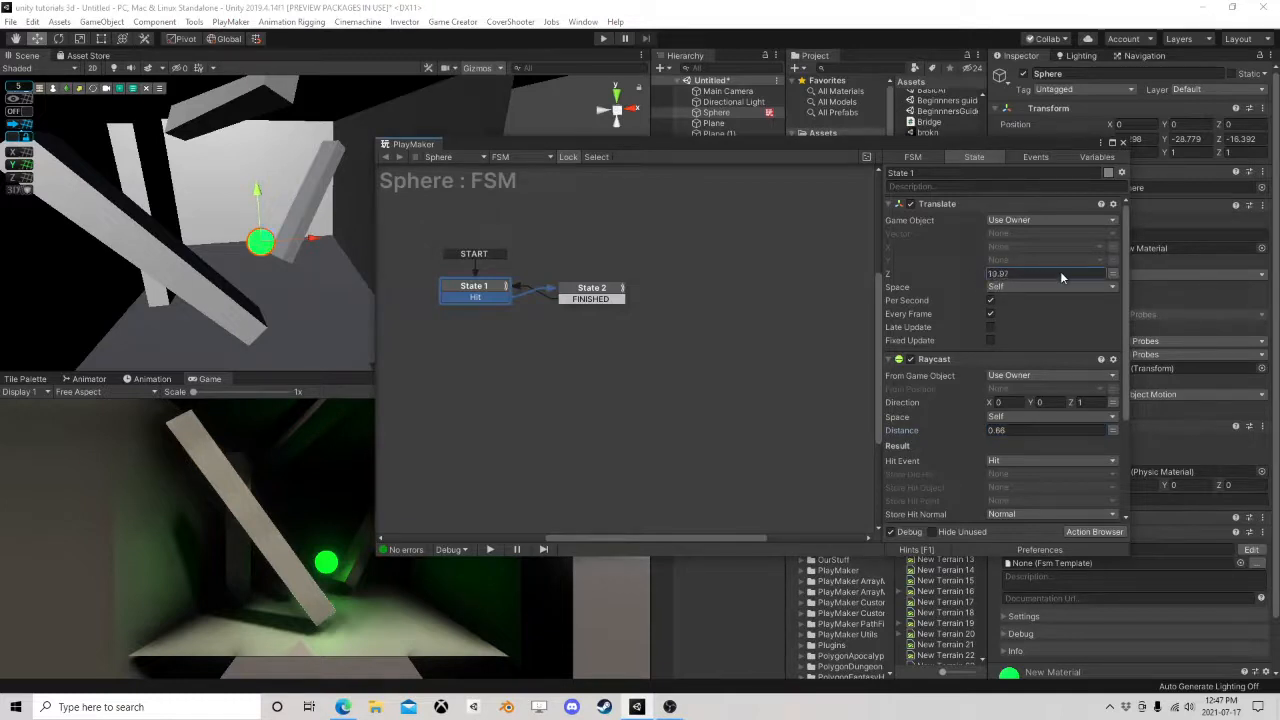
{"action": "left_click", "coordinate": [602, 40]}
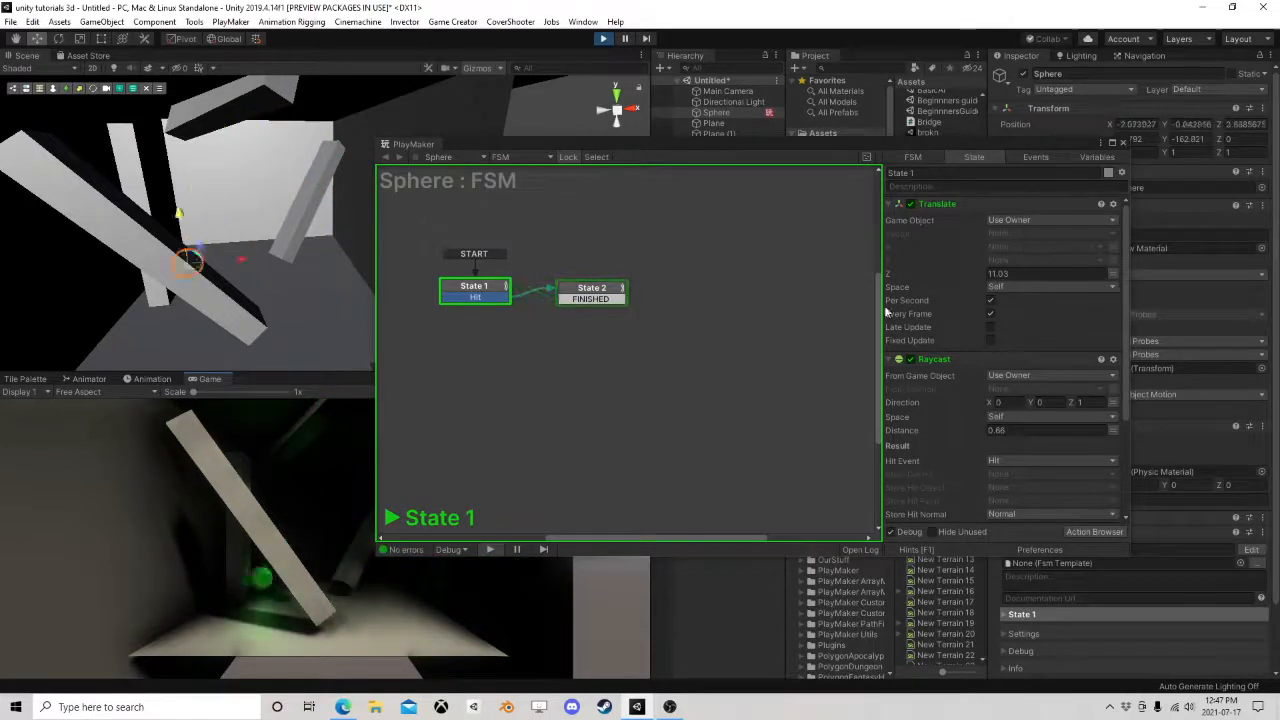
Try a Raycast distance of 1.01 and a Translate Z of 25.3 during play, and stop the game.
{"action": "left_click_drag", "start_coordinate": [967, 433], "coordinate": [974, 429]}
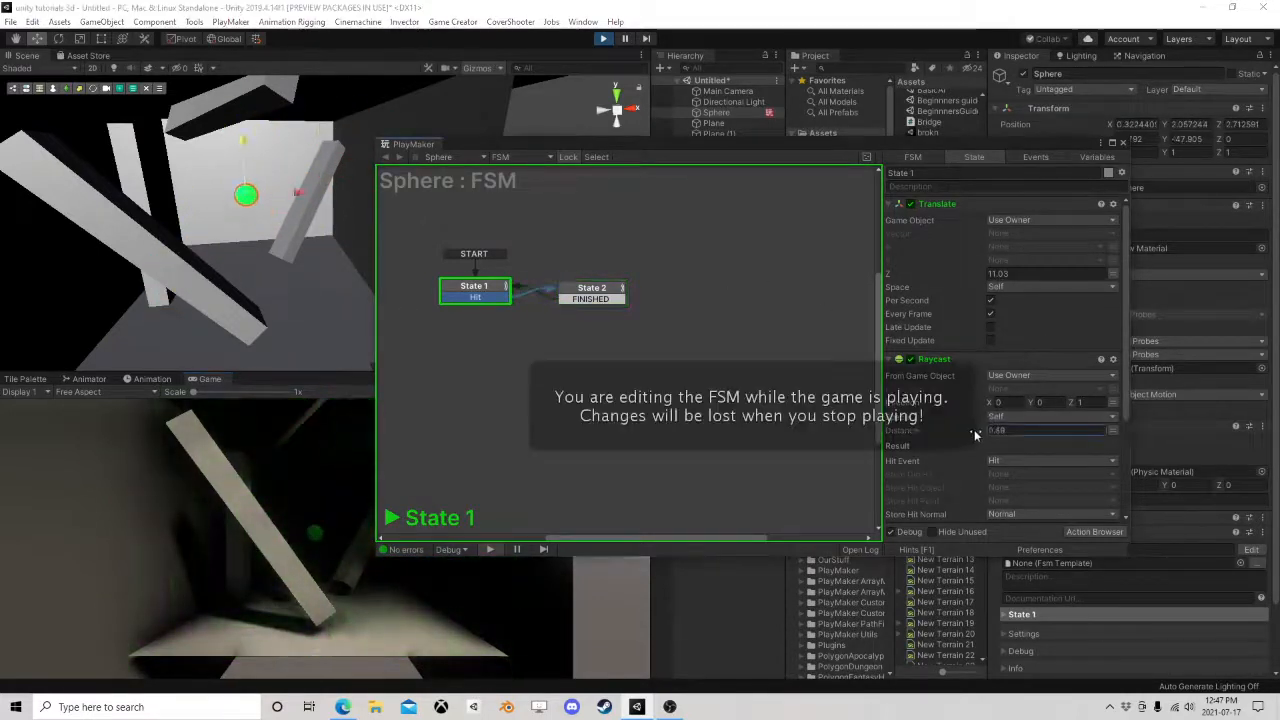
{"action": "left_click_drag", "start_coordinate": [971, 272], "coordinate": [937, 271]}
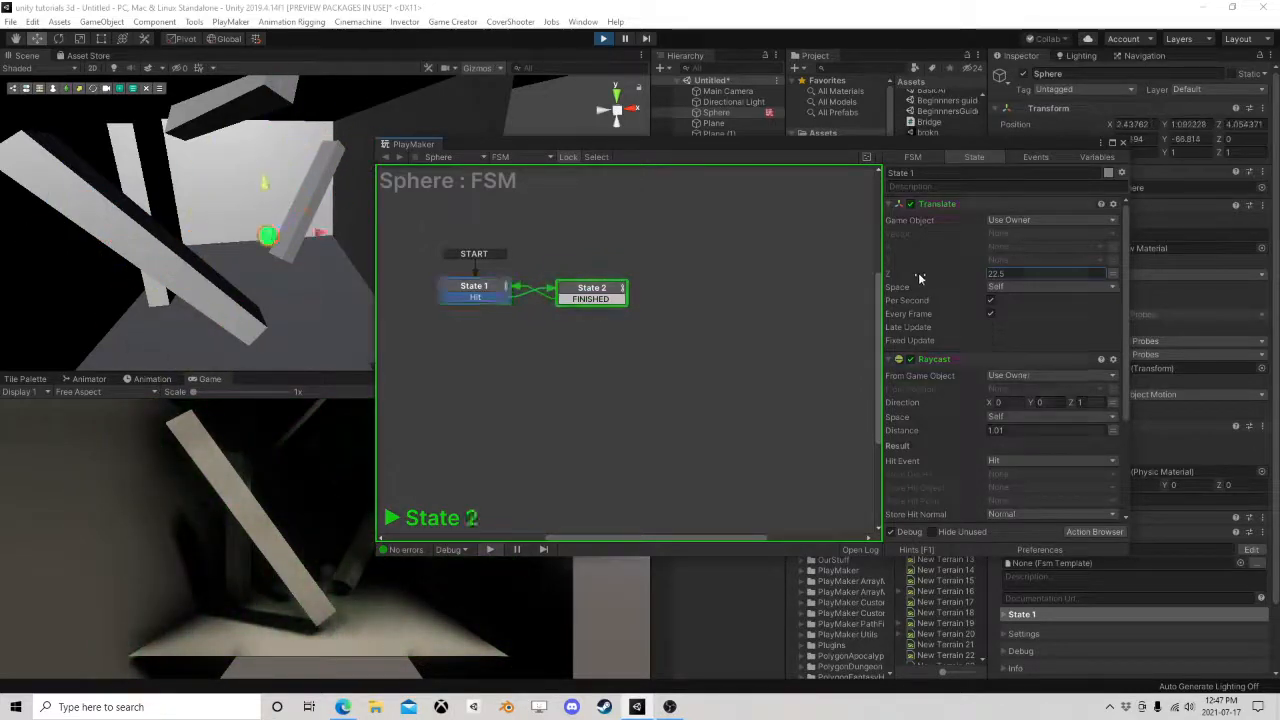
{"action": "left_click_drag", "start_coordinate": [855, 138], "coordinate": [909, 126]}
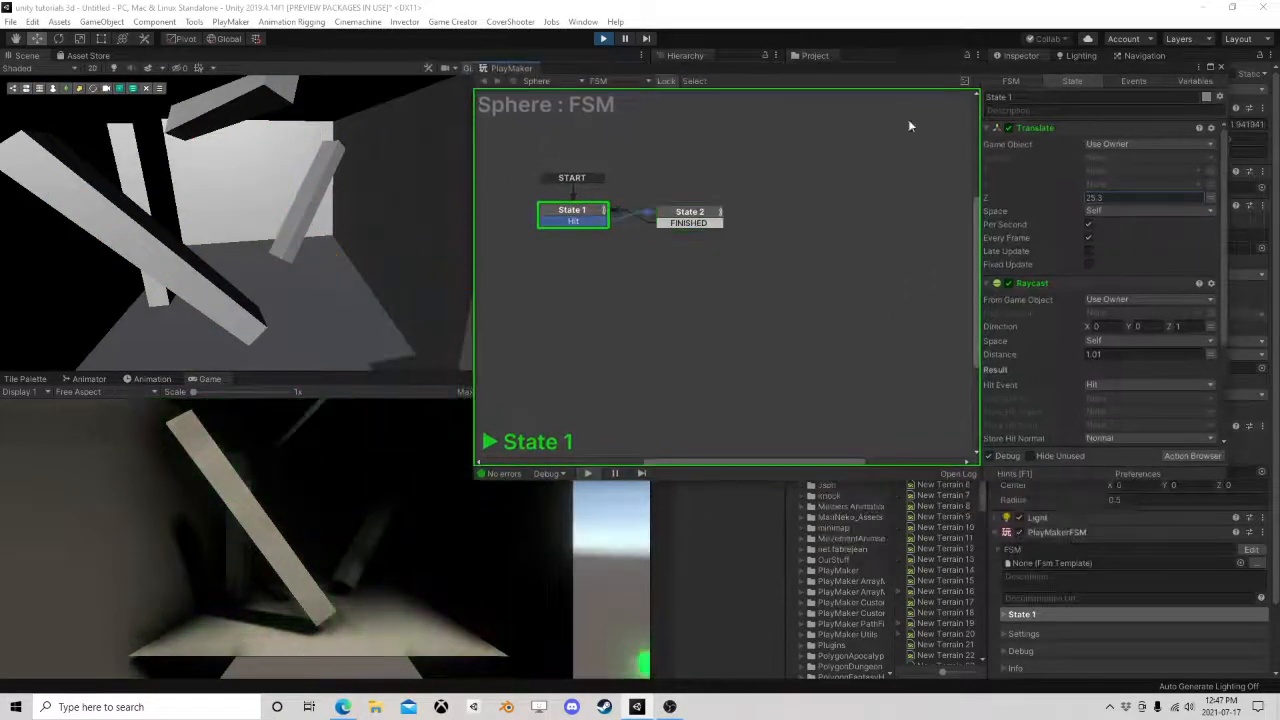
{"action": "left_click", "coordinate": [604, 39]}
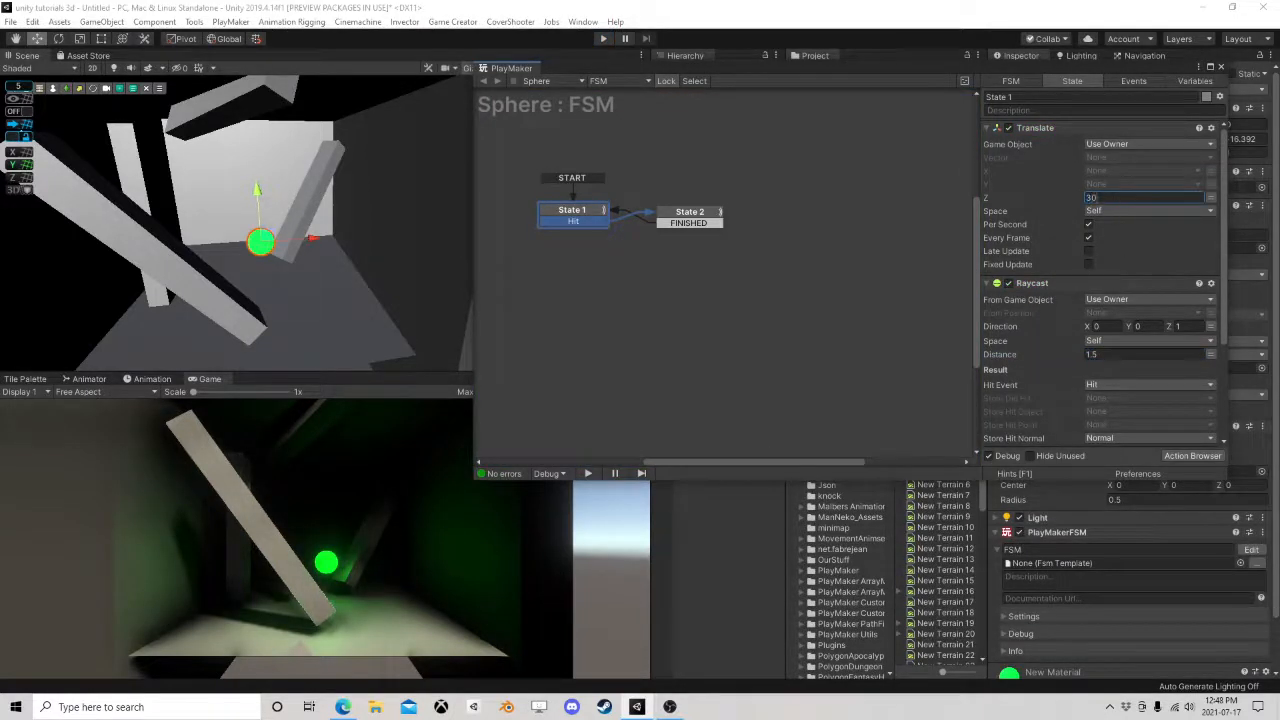
Set State 1's Raycast distance to 1.5 and Translate Z to 30, and test the game with the Game view maximized.
{"action": "left_click", "coordinate": [1220, 67]}
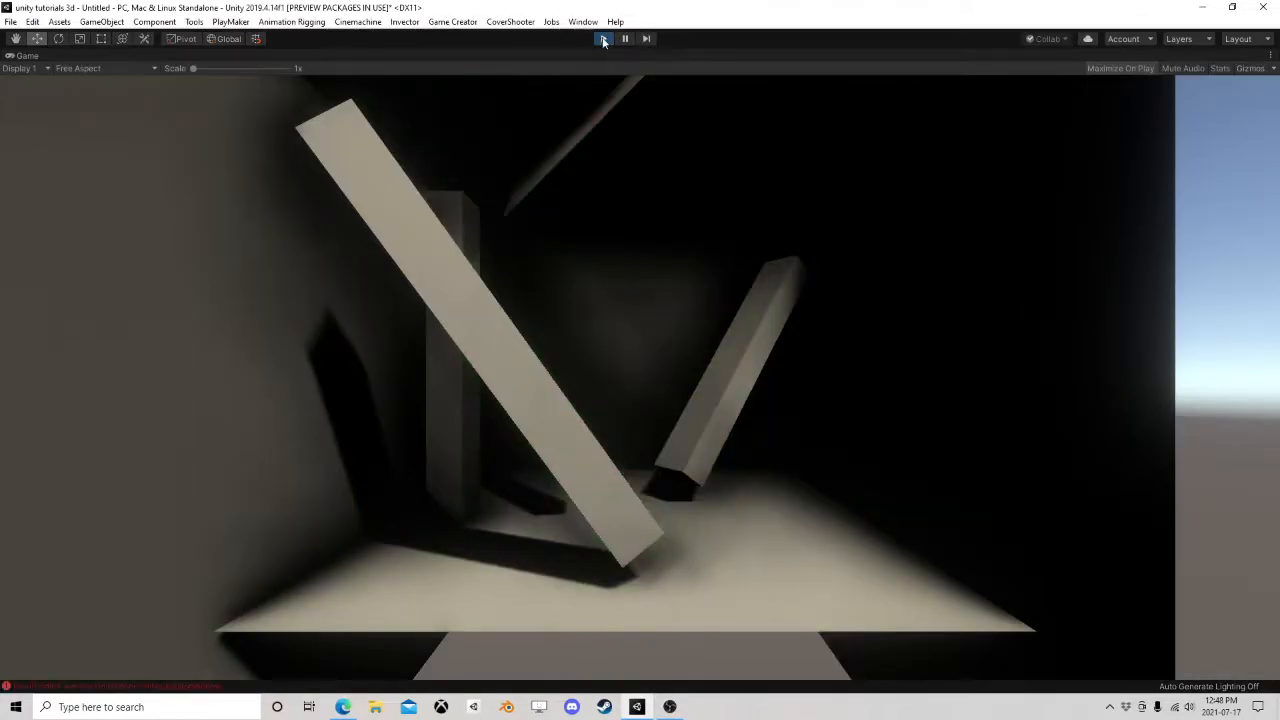
{"action": "left_click", "coordinate": [603, 39]}
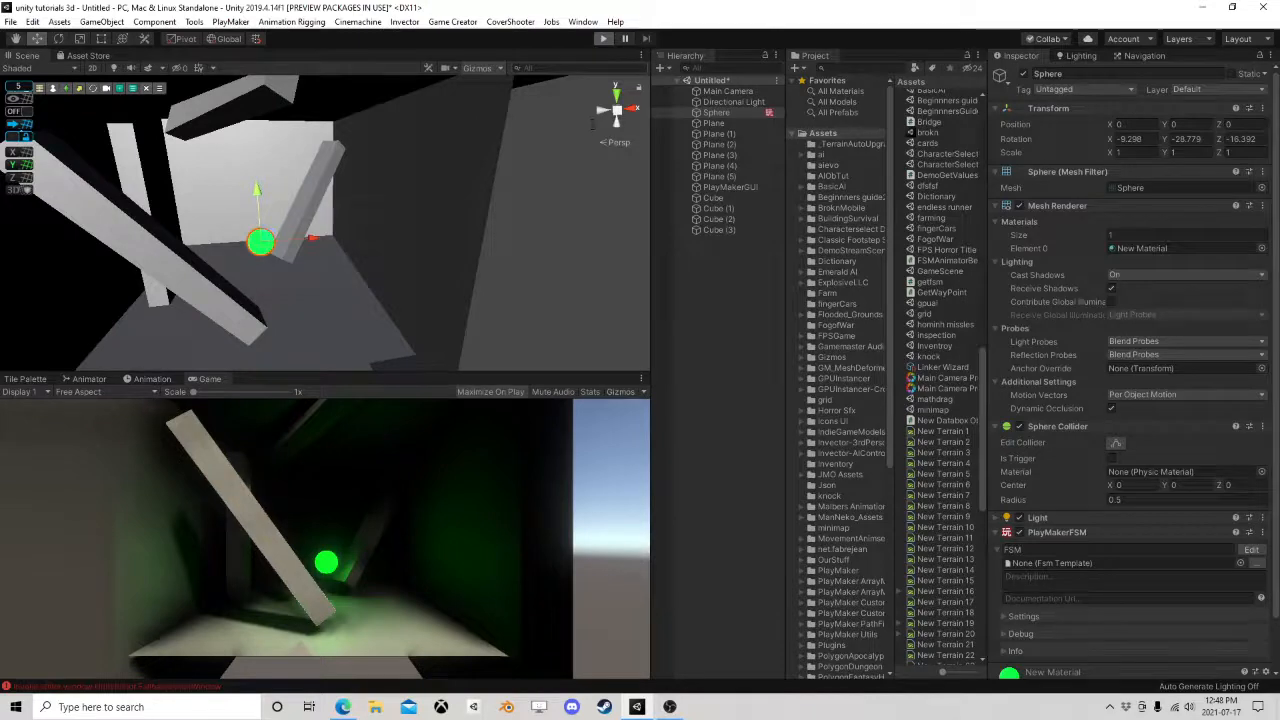
{"action": "key", "text": "ctrl+p"}
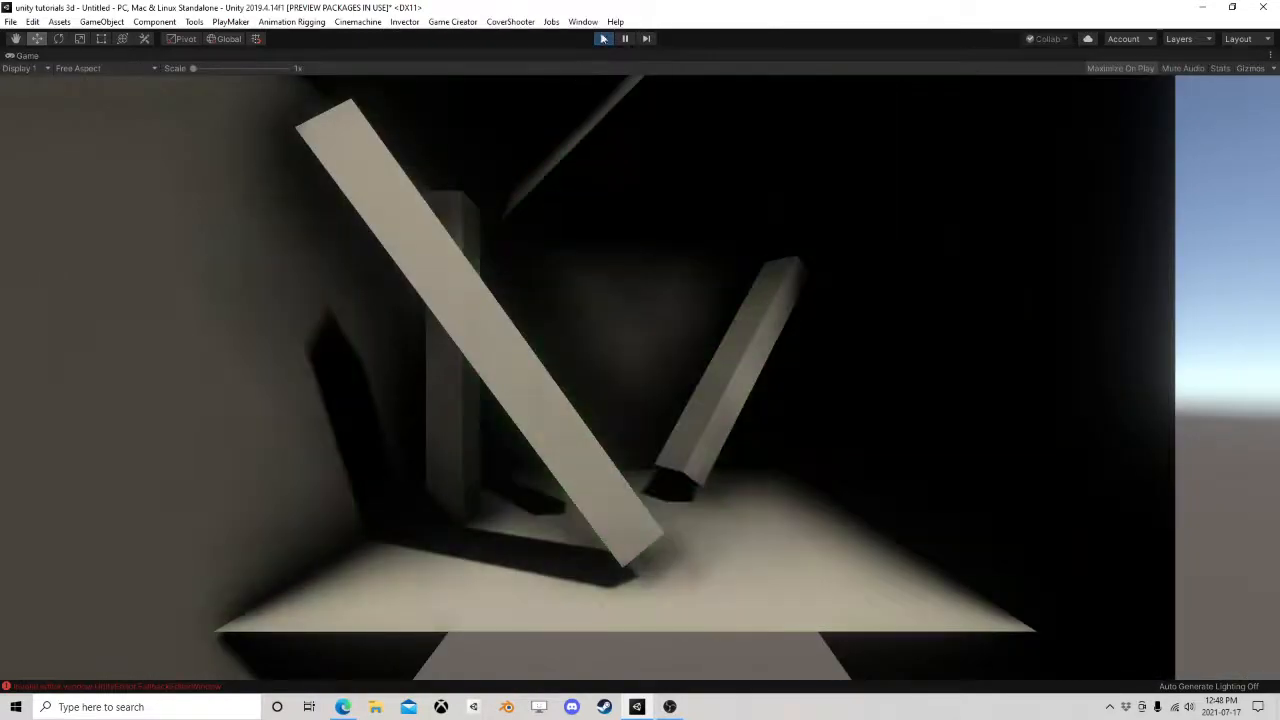
Stop the game, set State 1's Translate Z to 25, and enlarge the Game view by shrinking the Scene view.
{"action": "left_click", "coordinate": [604, 40]}
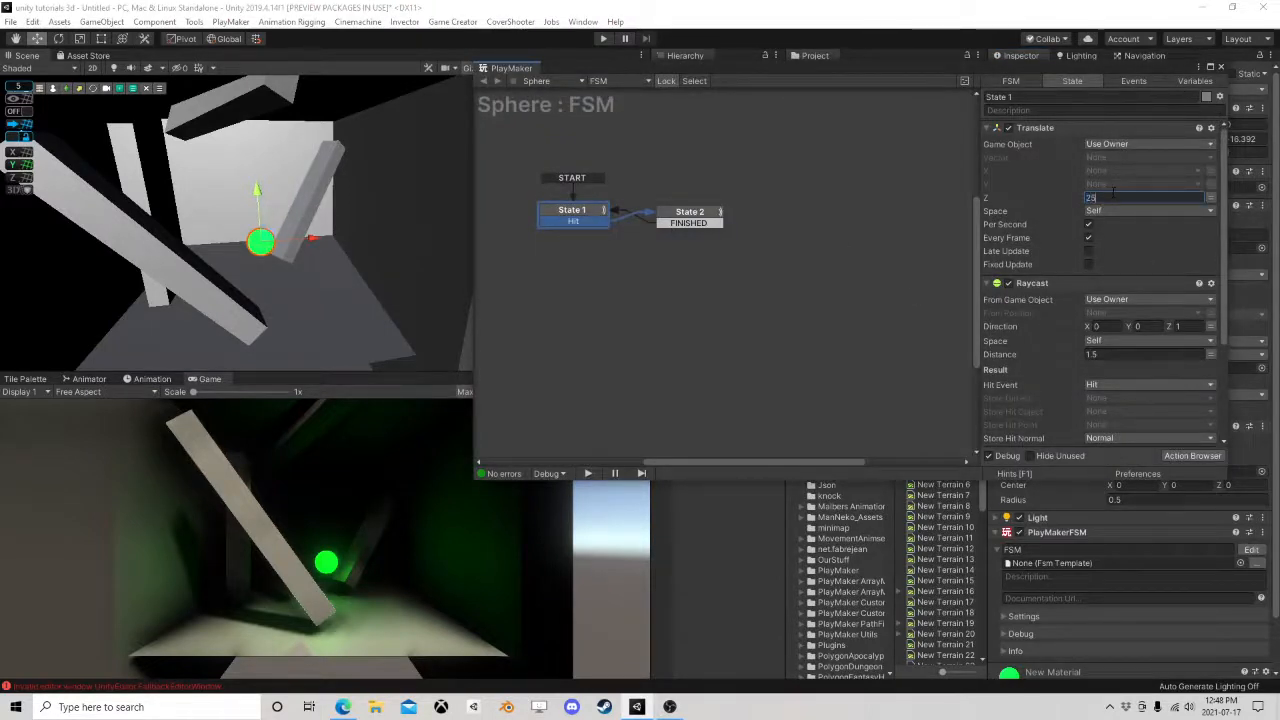
{"action": "left_click", "coordinate": [1220, 67]}
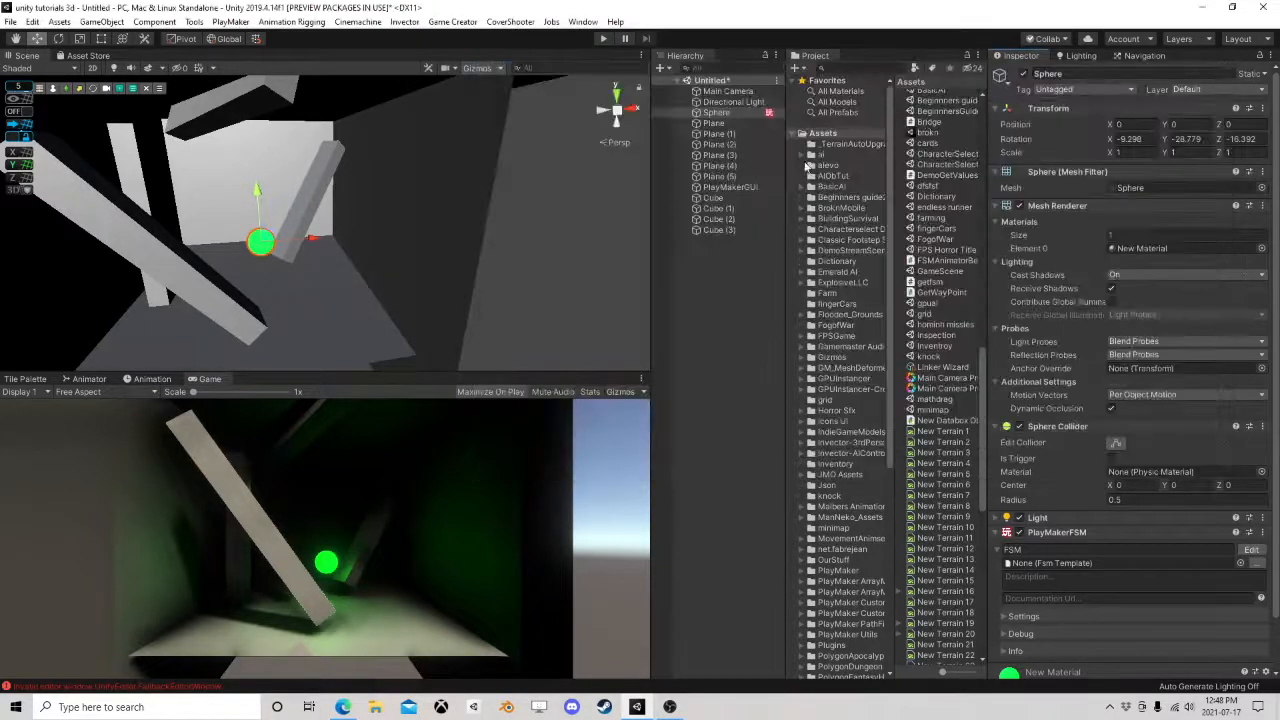
{"action": "left_click_drag", "start_coordinate": [524, 369], "coordinate": [585, 90]}
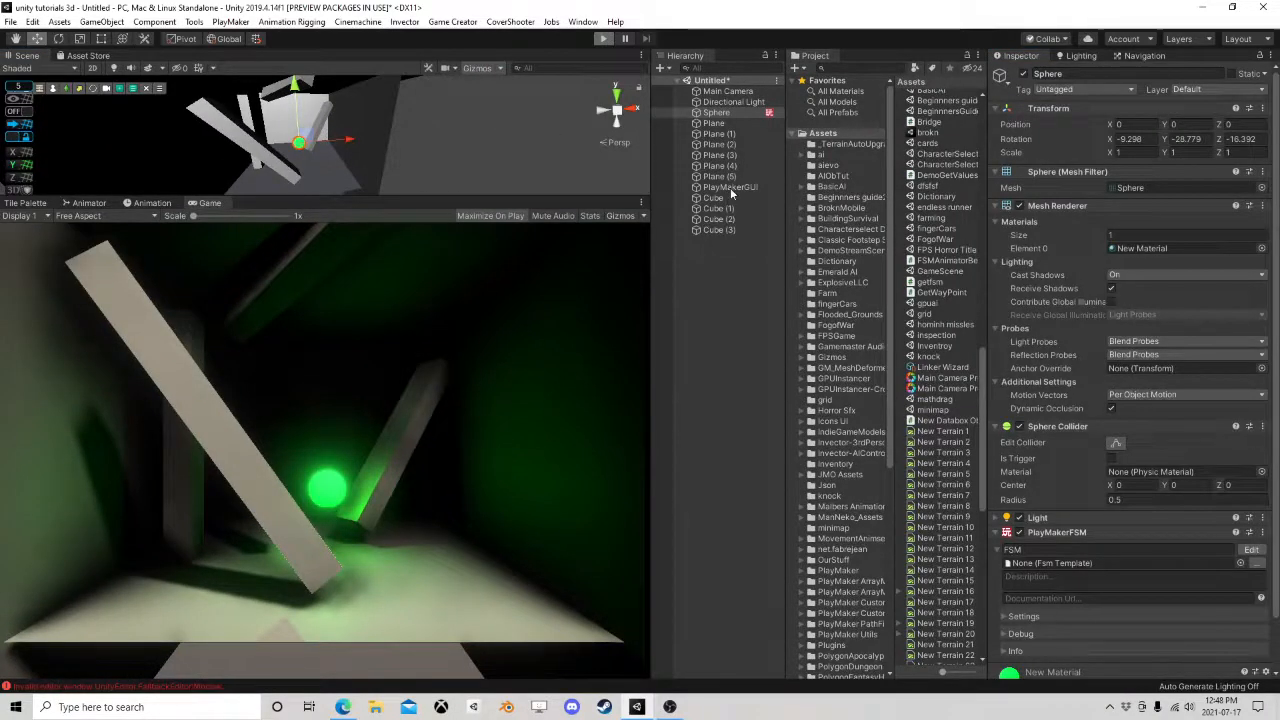
Run the game, pause it to locate the Sphere in an enlarged Scene view, and stop the game.
{"action": "key", "text": "ctrl+p"}
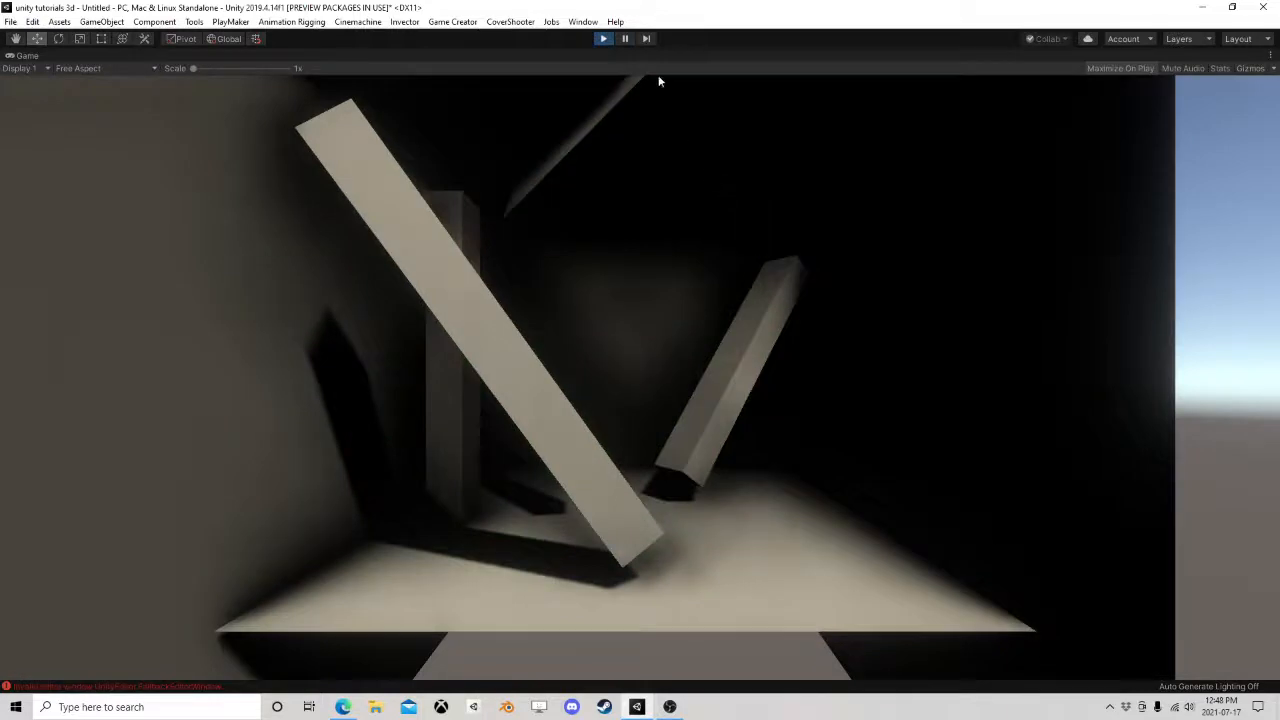
{"action": "left_click", "coordinate": [625, 38]}
{"action": "double_click", "coordinate": [724, 115]}
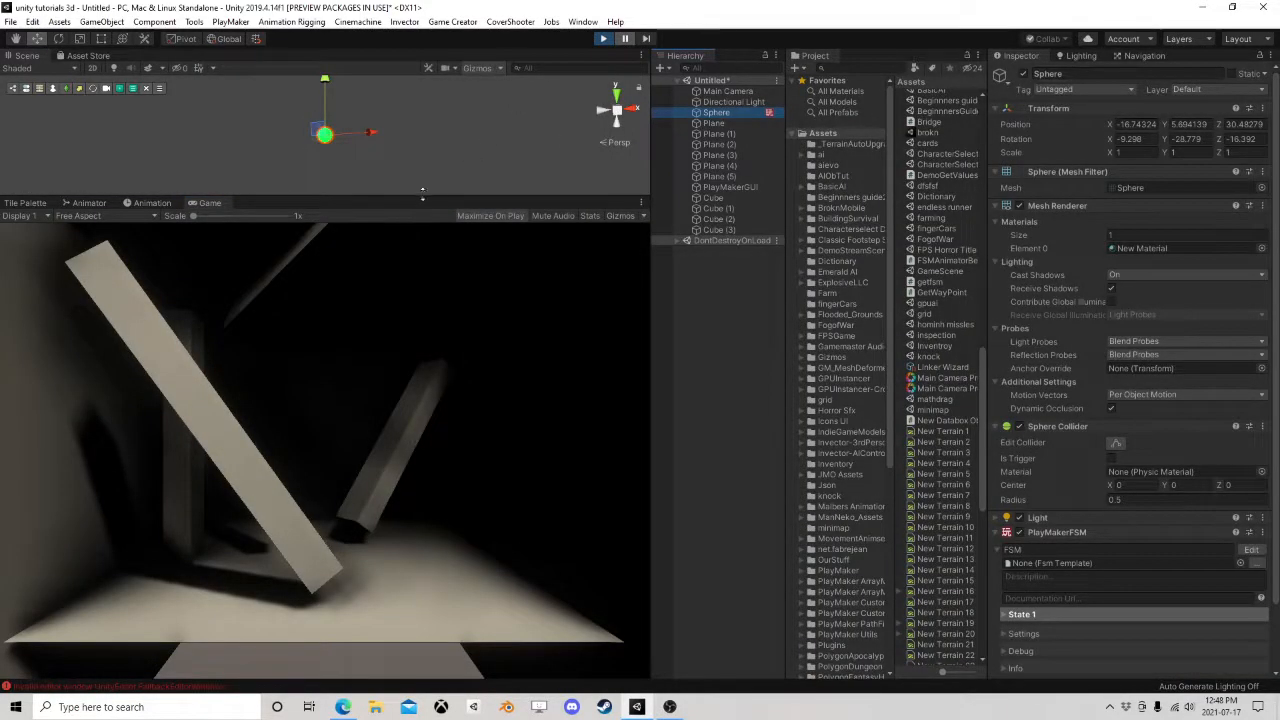
{"action": "left_click_drag", "start_coordinate": [422, 193], "coordinate": [426, 462]}
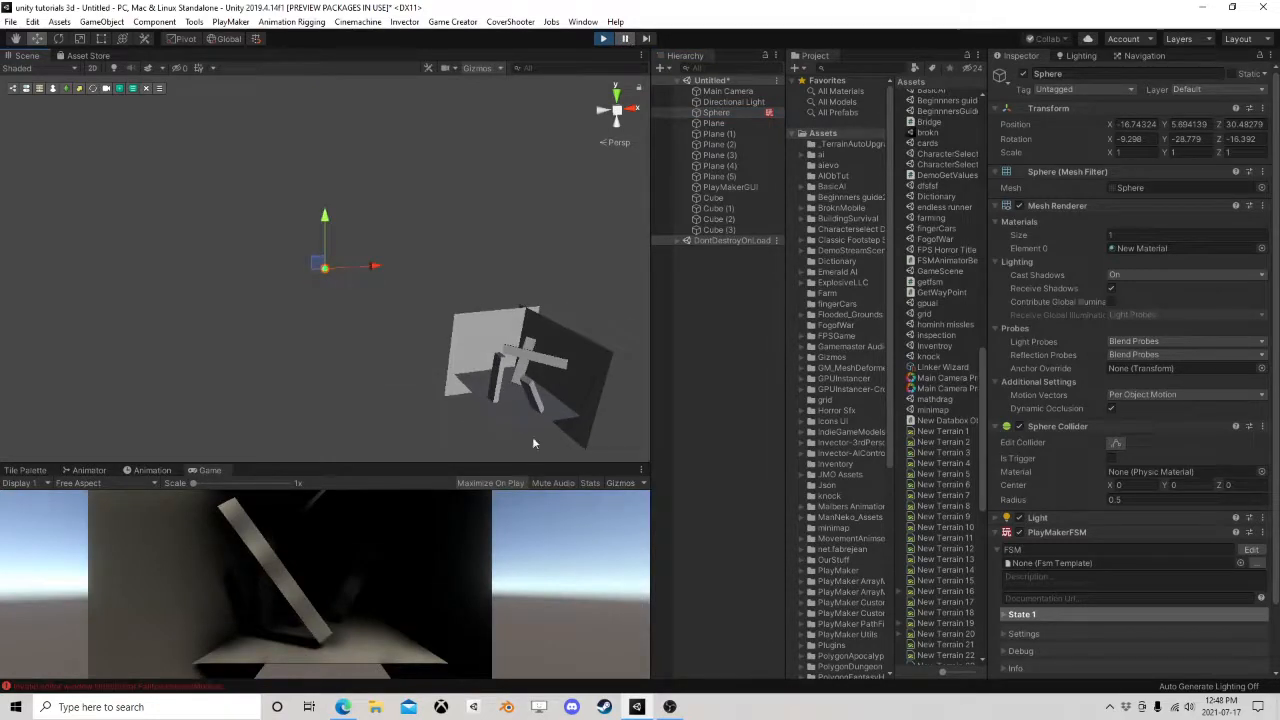
{"action": "left_click", "coordinate": [603, 38]}
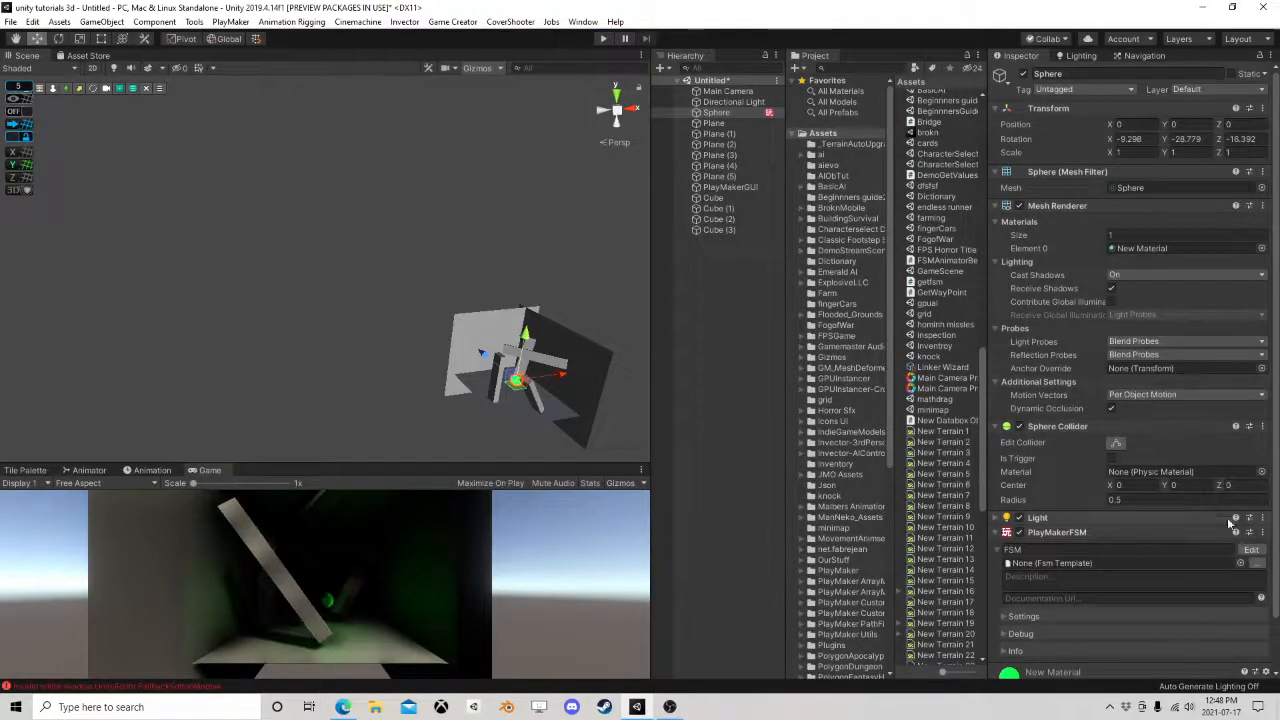
Add a new state beside State 1 in the Sphere's FSM and make it the start state.
{"action": "left_click", "coordinate": [1255, 551]}
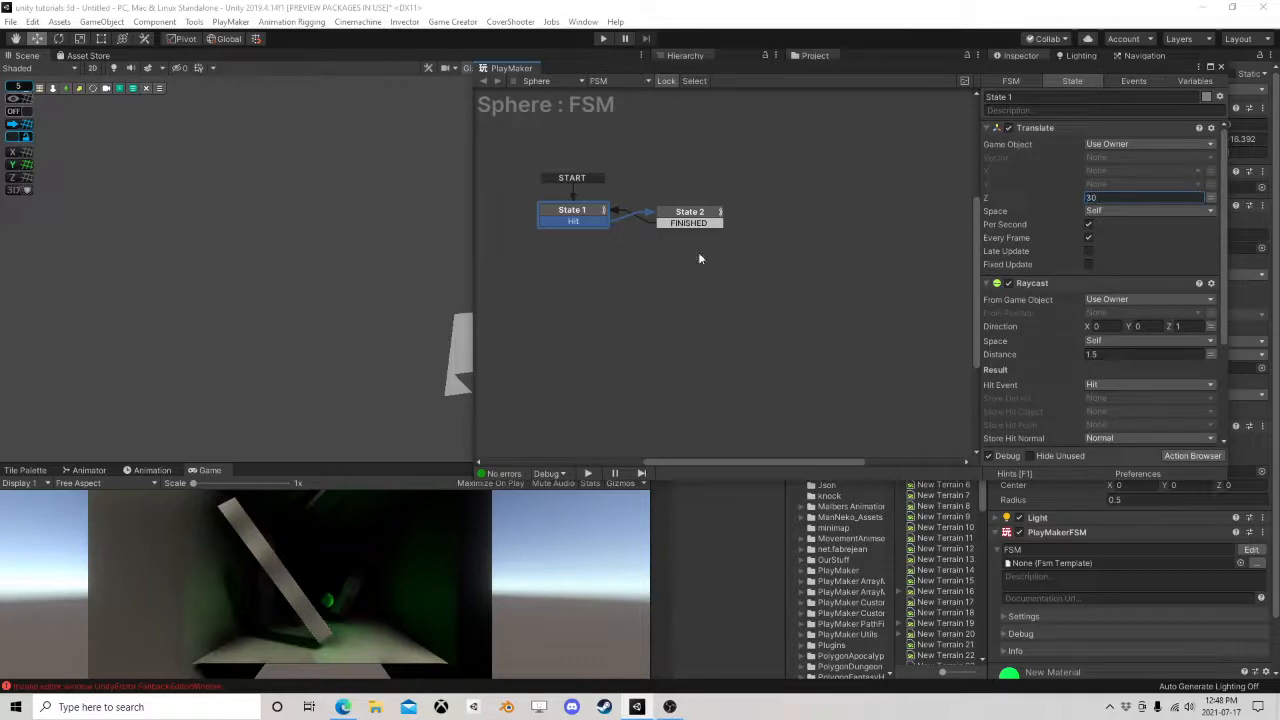
{"action": "right_click", "coordinate": [505, 221]}
{"action": "left_click", "coordinate": [540, 229]}
{"action": "right_click", "coordinate": [535, 228]}
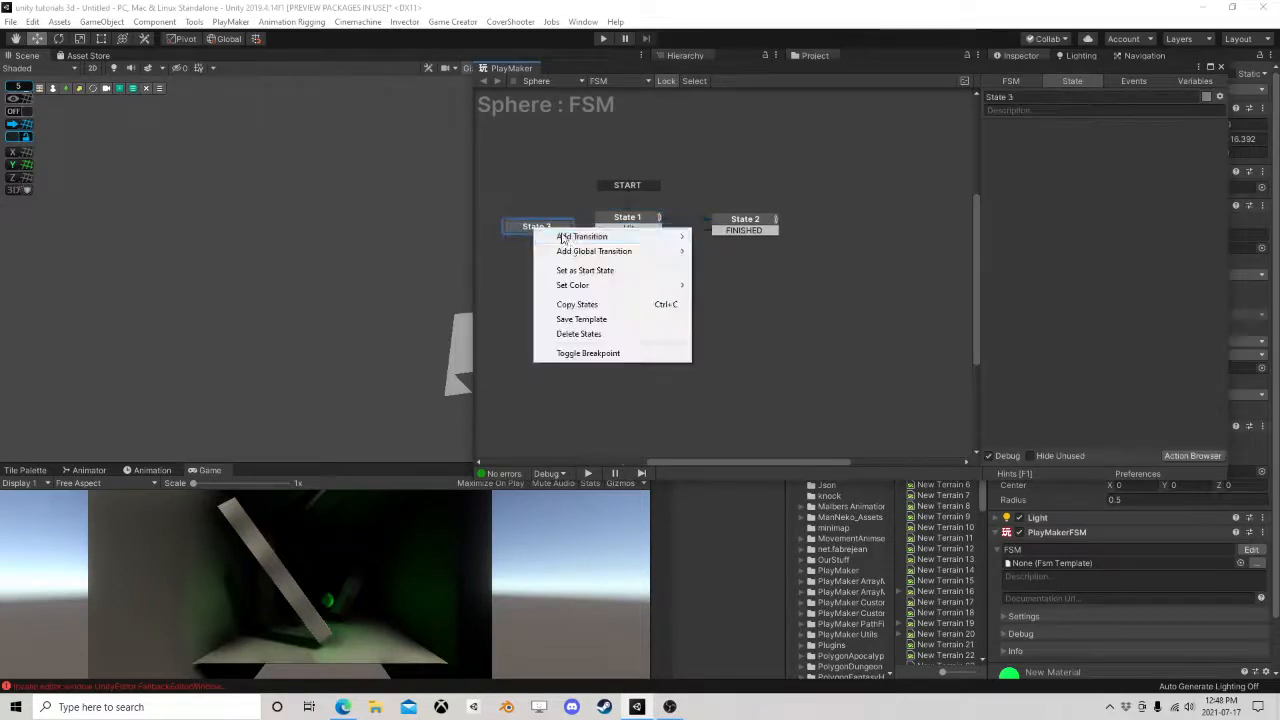
{"action": "left_click", "coordinate": [585, 270]}
Add a FINISHED transition from the new start state to State 1 and align the state with the others.
{"action": "right_click", "coordinate": [541, 226]}
{"action": "mouse_move", "coordinate": [584, 236]}
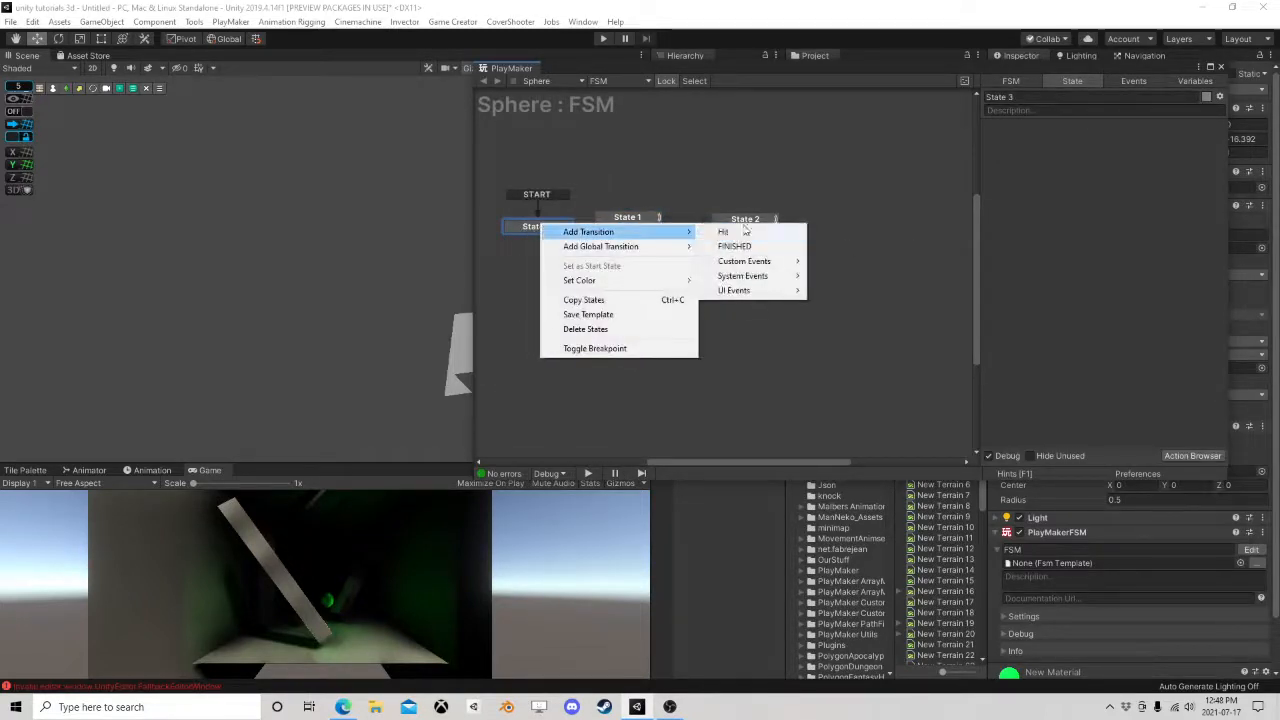
{"action": "left_click", "coordinate": [734, 246]}
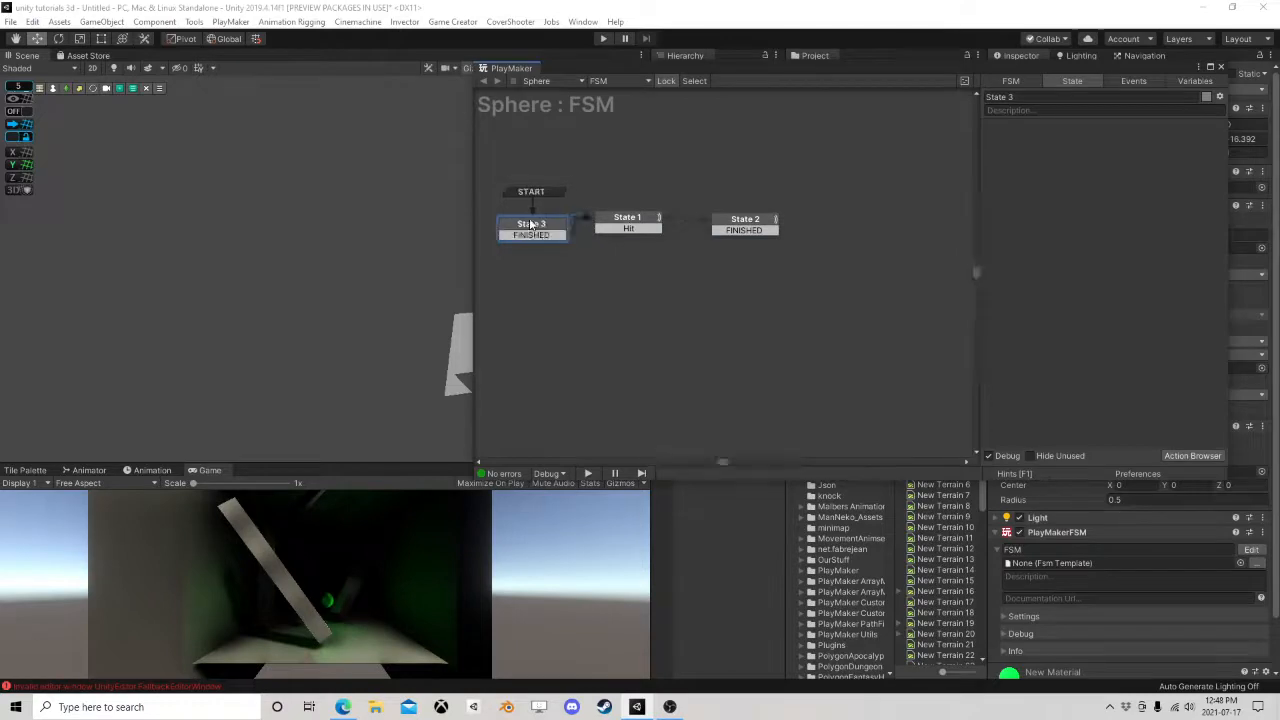
{"action": "left_click_drag", "start_coordinate": [531, 224], "coordinate": [524, 219]}
{"action": "left_click", "coordinate": [745, 224]}
Add a Wait action to the start state with Time 0.5 and Finish Event FINISHED, and run the game.
{"action": "left_click", "coordinate": [549, 217]}
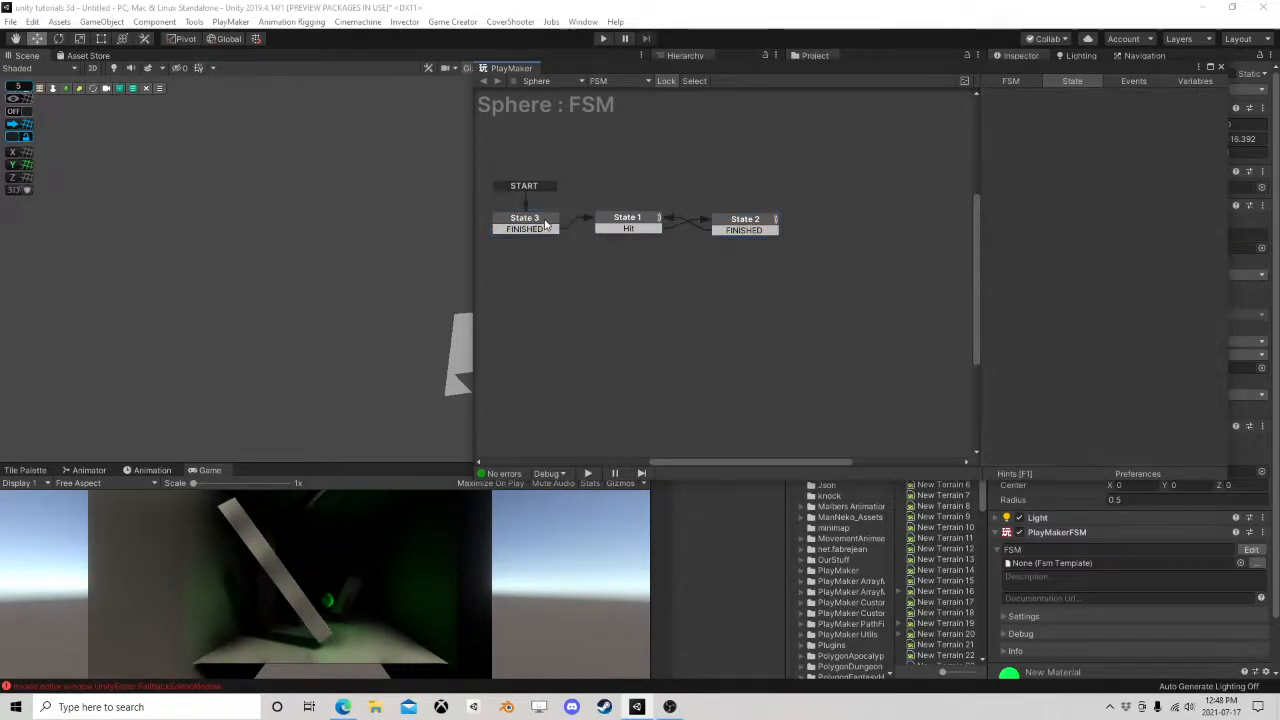
{"action": "left_click", "coordinate": [1192, 456]}
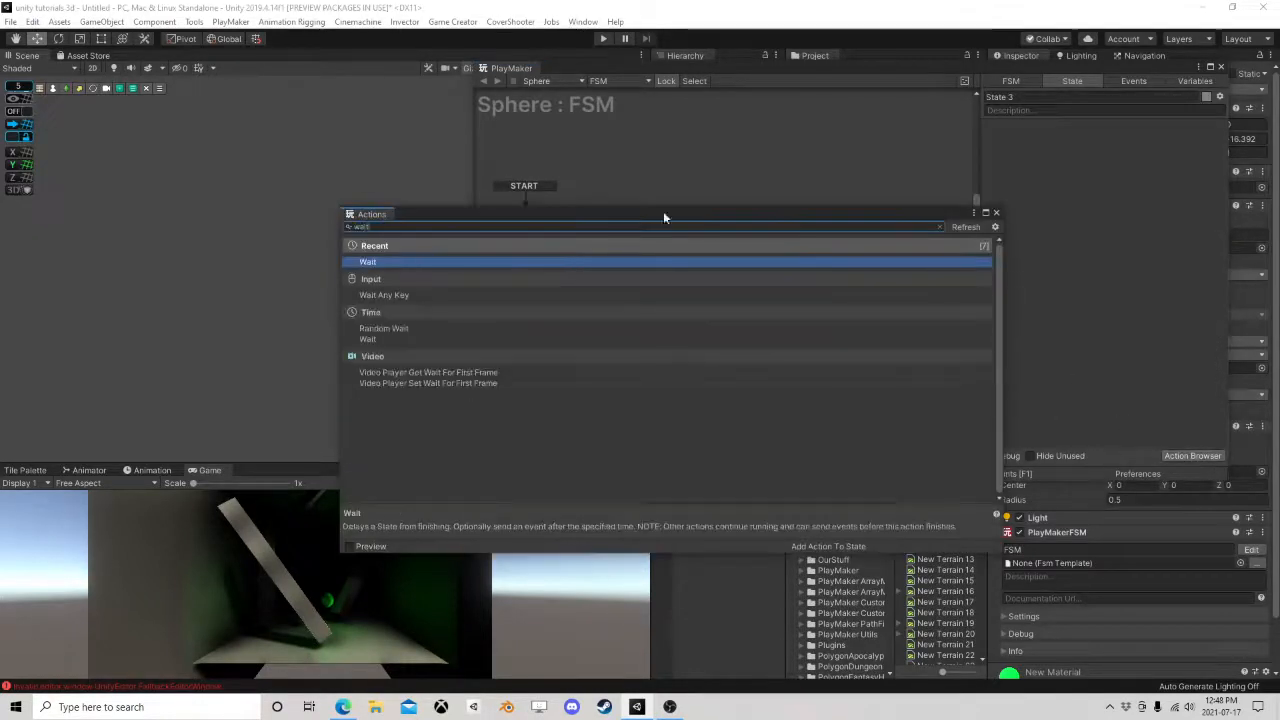
{"action": "double_click", "coordinate": [439, 262]}
{"action": "left_click", "coordinate": [995, 214]}
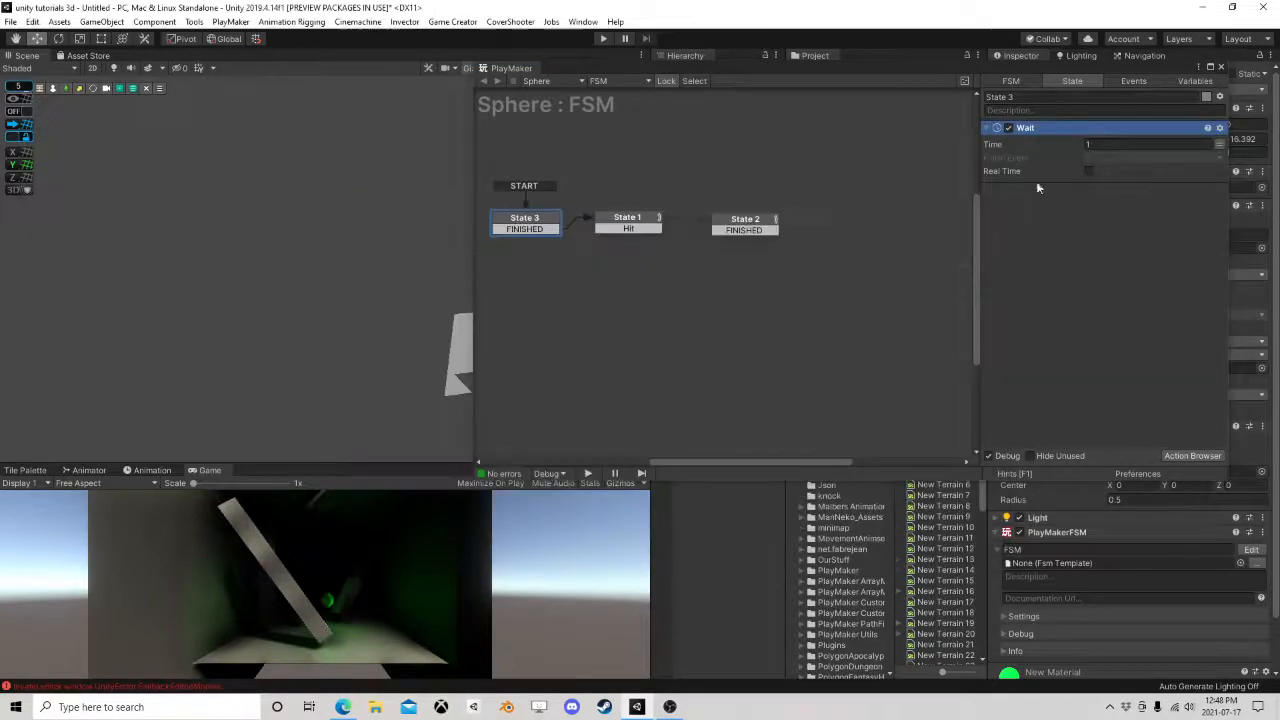
{"action": "left_click", "coordinate": [1098, 158]}
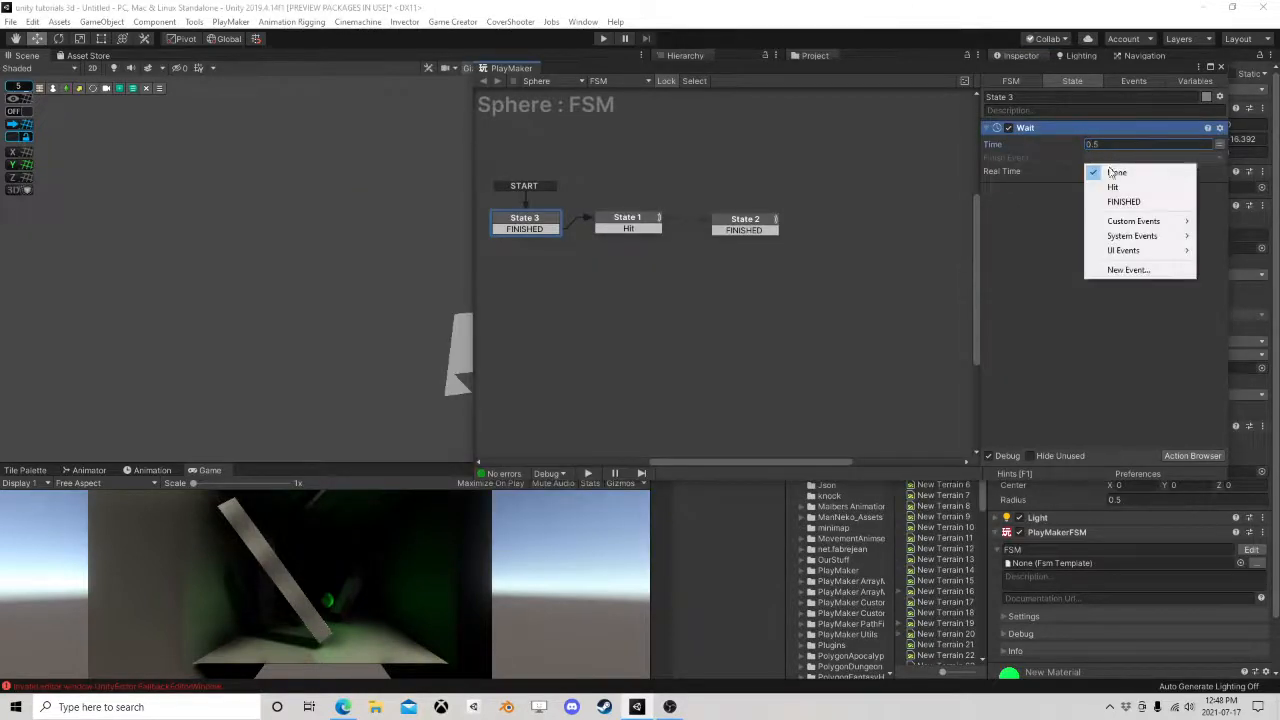
{"action": "left_click", "coordinate": [1100, 199]}
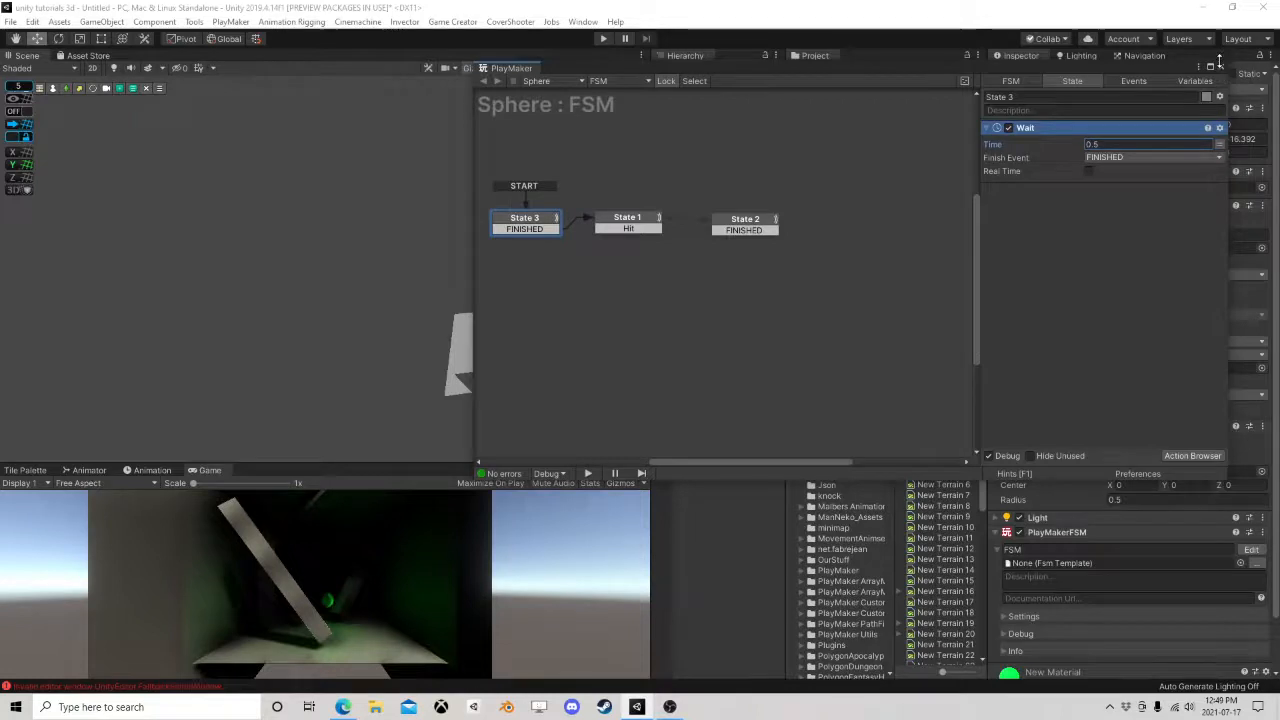
{"action": "left_click", "coordinate": [1219, 61]}
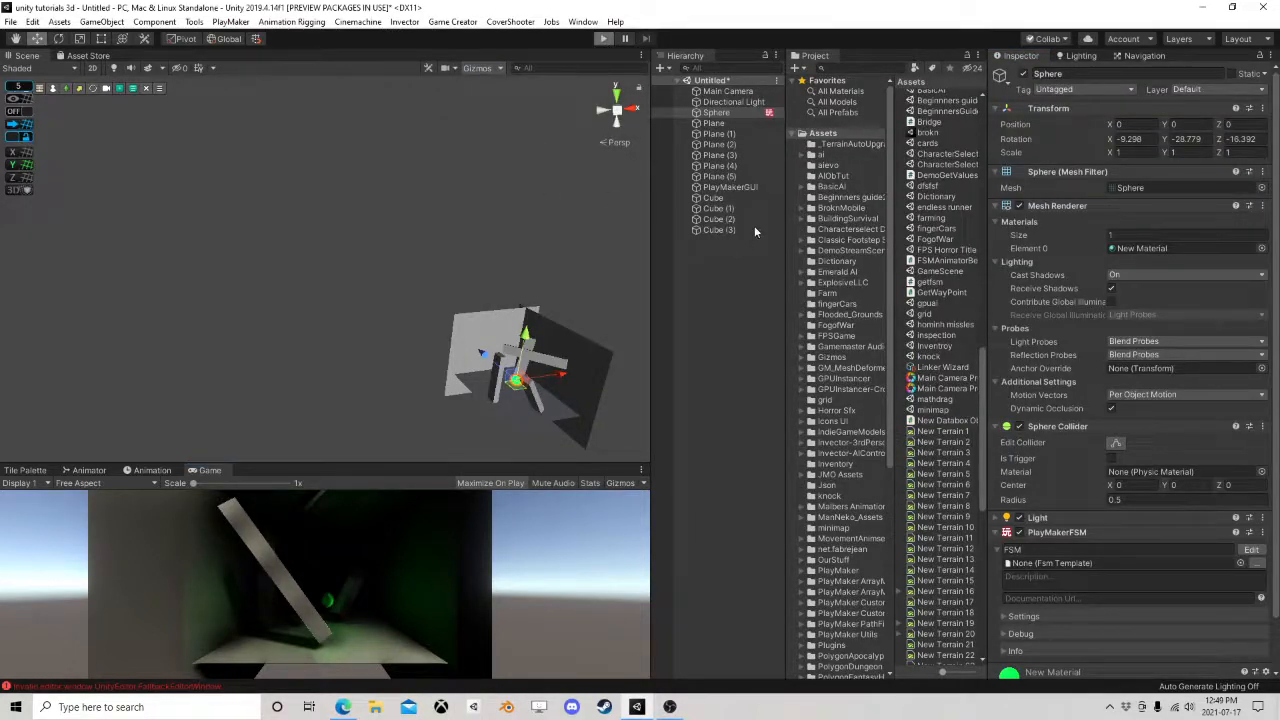
{"action": "key", "text": "ctrl+p"}
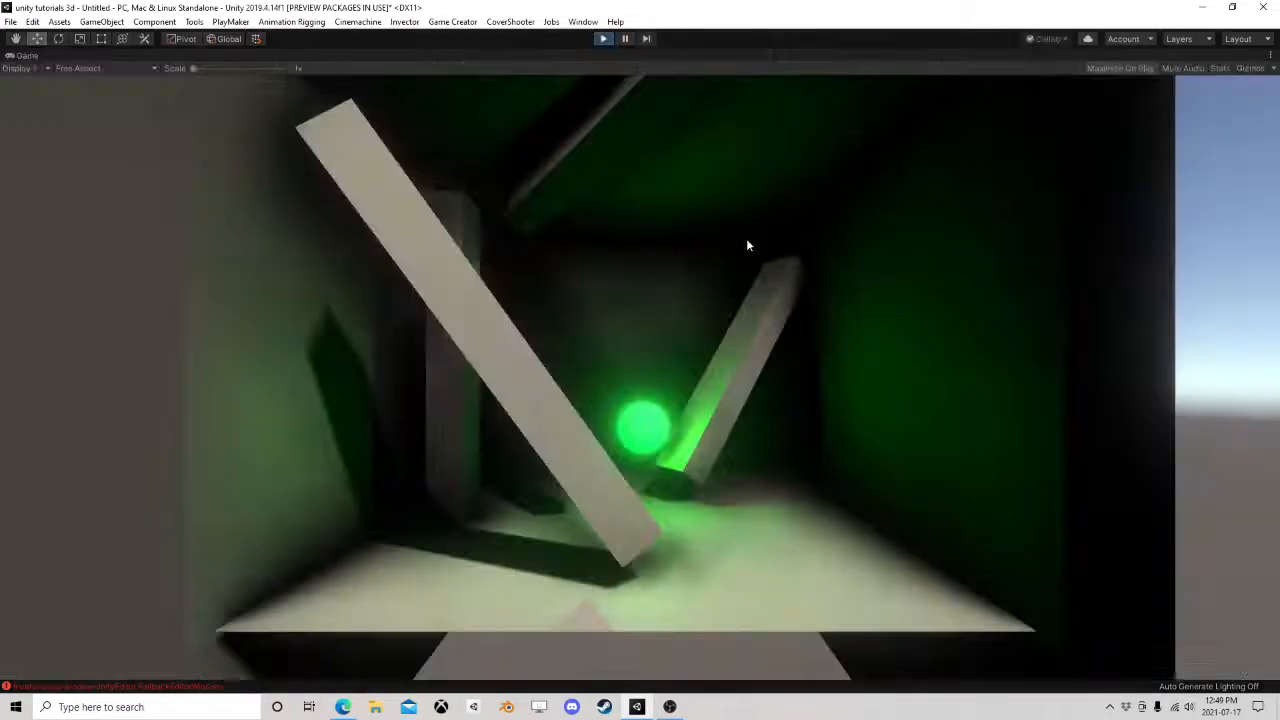